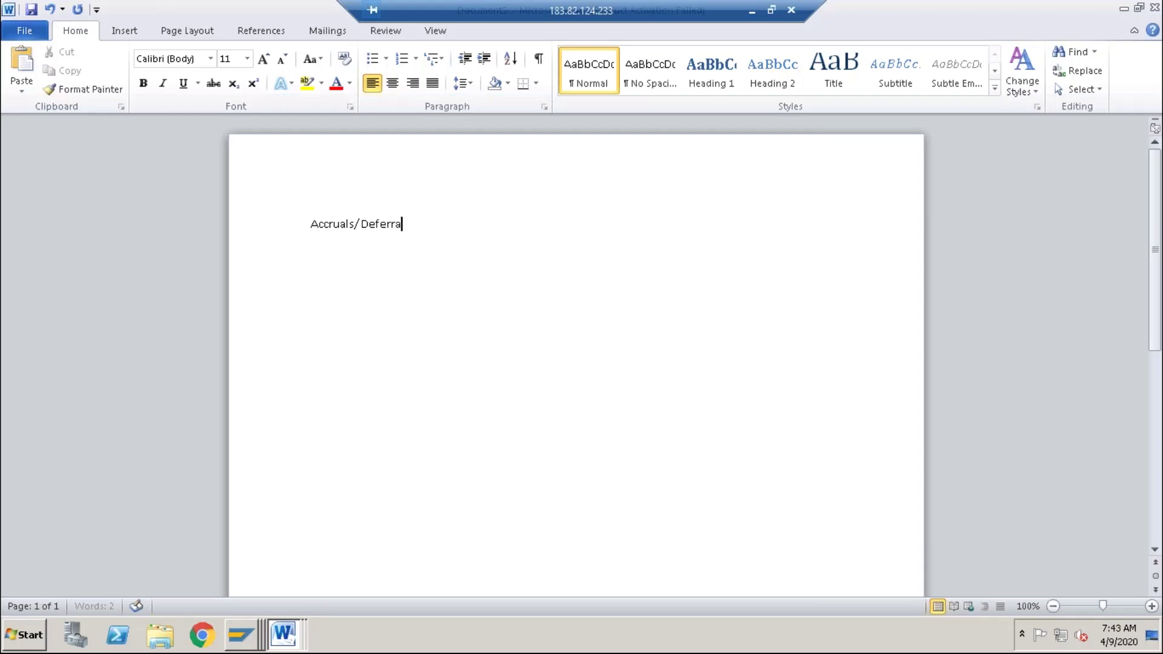
Finish the title 'Accruals/ Deferrals in SAP', correcting the 'Deferrales' typo
type("SAP")
left_click(409, 221)
key("BackSpace")
left_click_drag(410, 223, 307, 229)
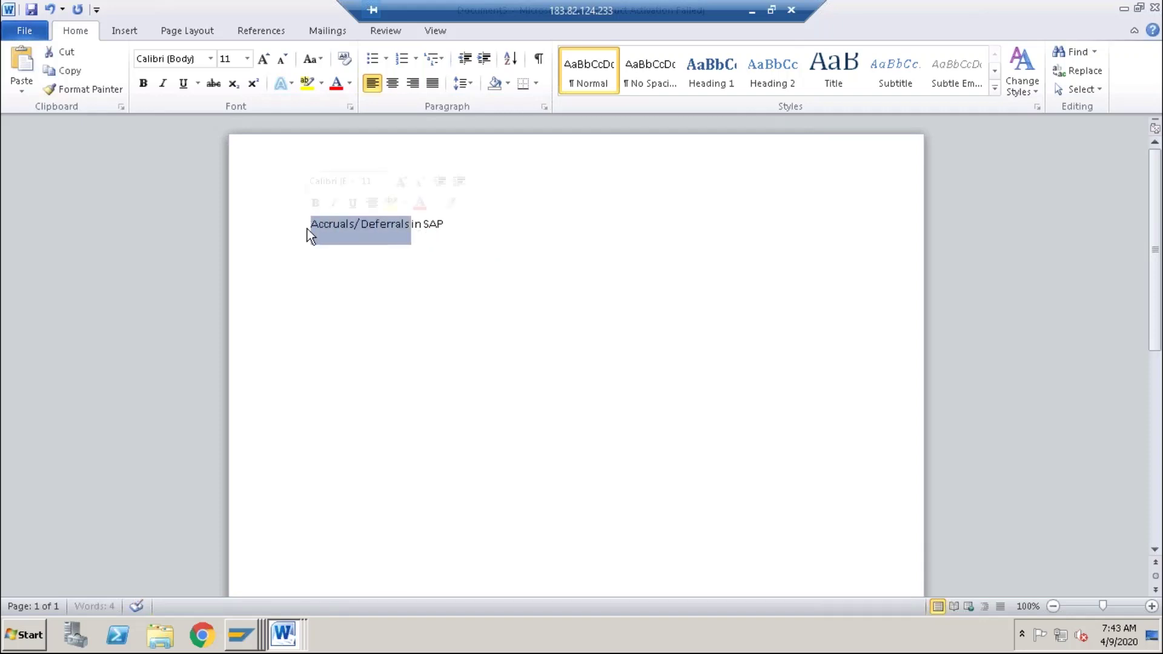
left_click(448, 227)
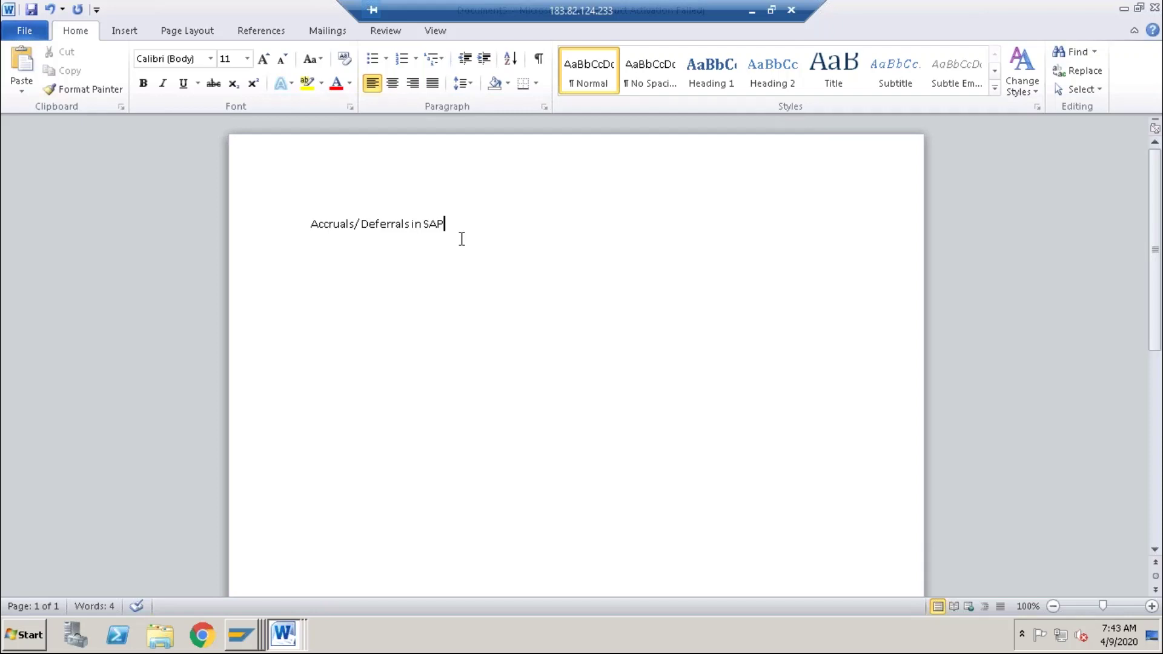
Add 'Accruals:' and 'Deferrals:' headings on separate lines below the title
key("Return")
type("Accruals:")
key("Return")
key("Return")
type("Deferrals")
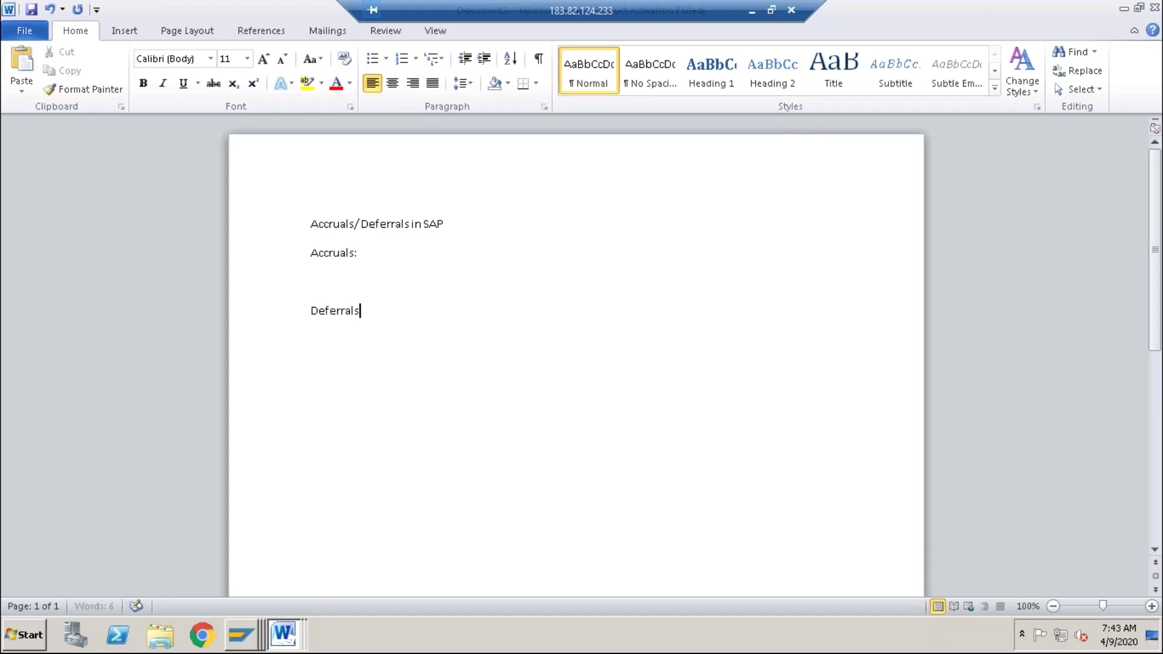
type(":")
left_click(364, 253)
Start Accruals item 1 as 'Training which got completed in April and invoice'
key("Return")
type("1. ")
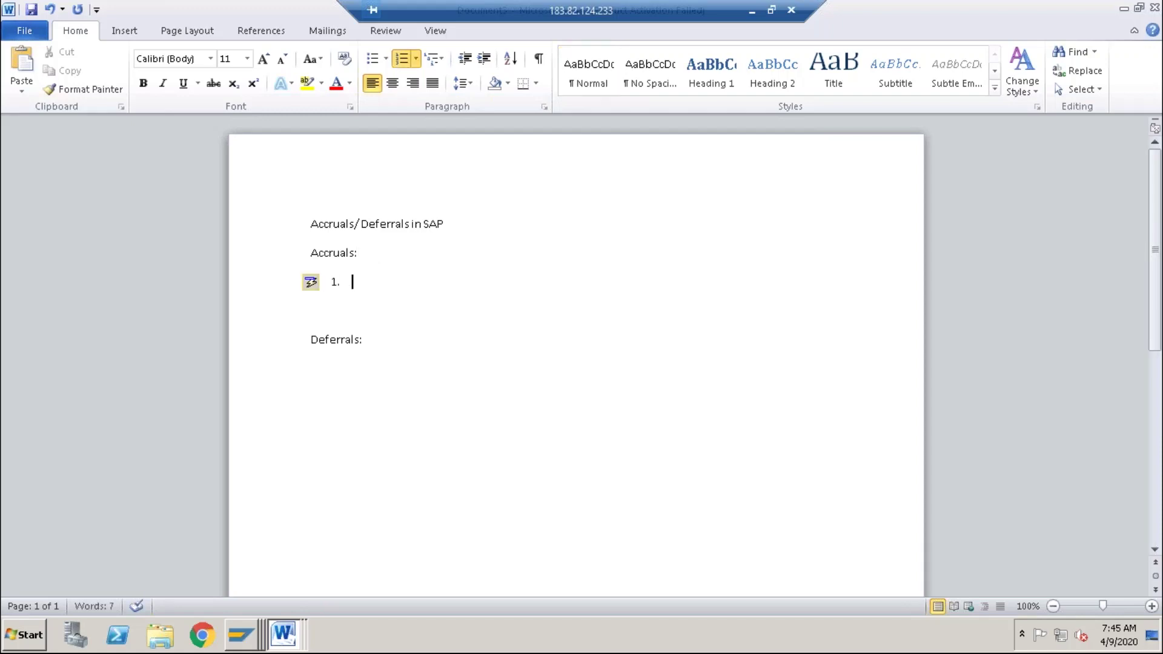
type("Expenses")
key("Left")
key("Left")
key("Left")
key("Left")
key("Left")
key("Left")
key("Left")
key("Left")
type("Traiing")
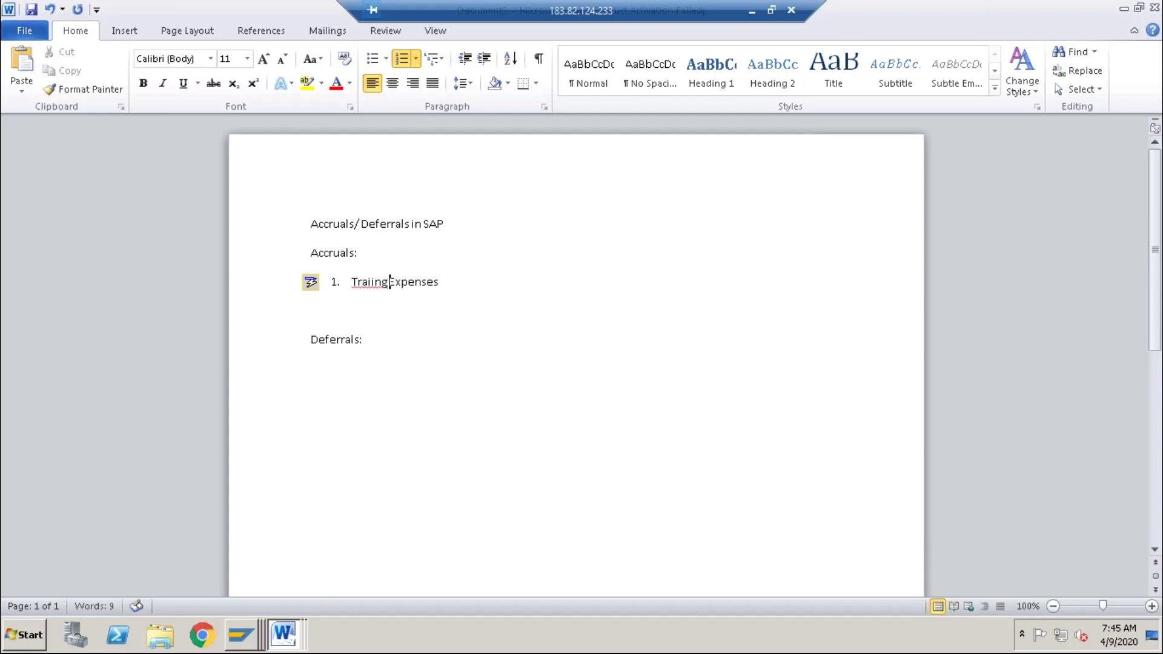
left_click(372, 283)
type("n")
left_click_drag(395, 283, 450, 283)
type("whi")
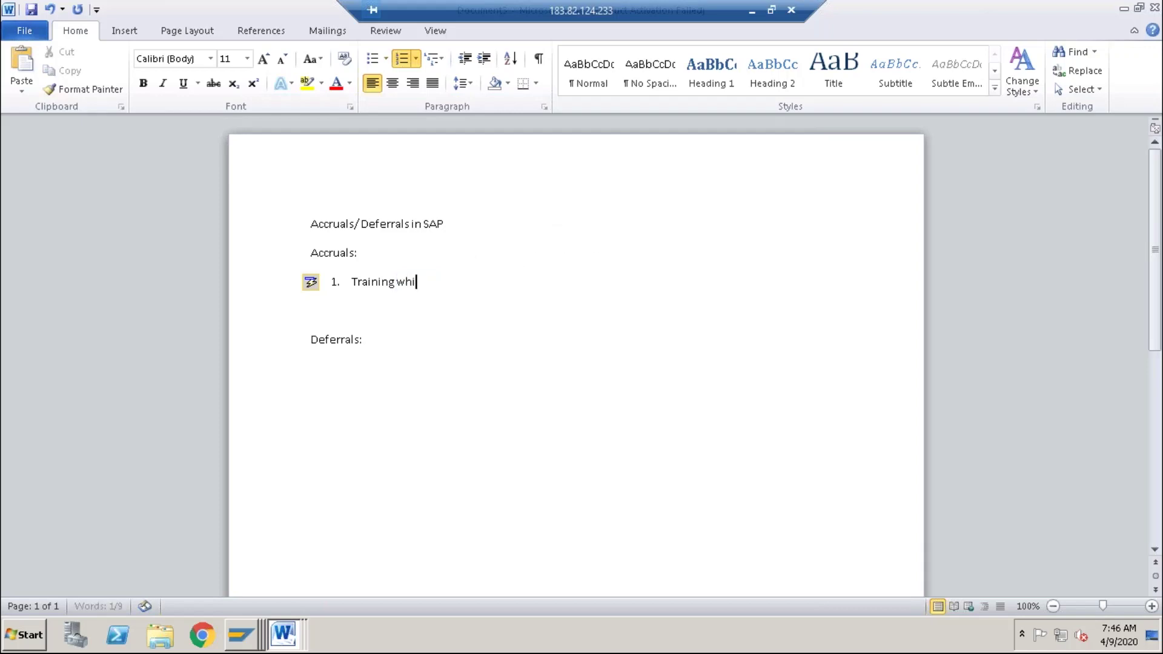
type("ch got compl")
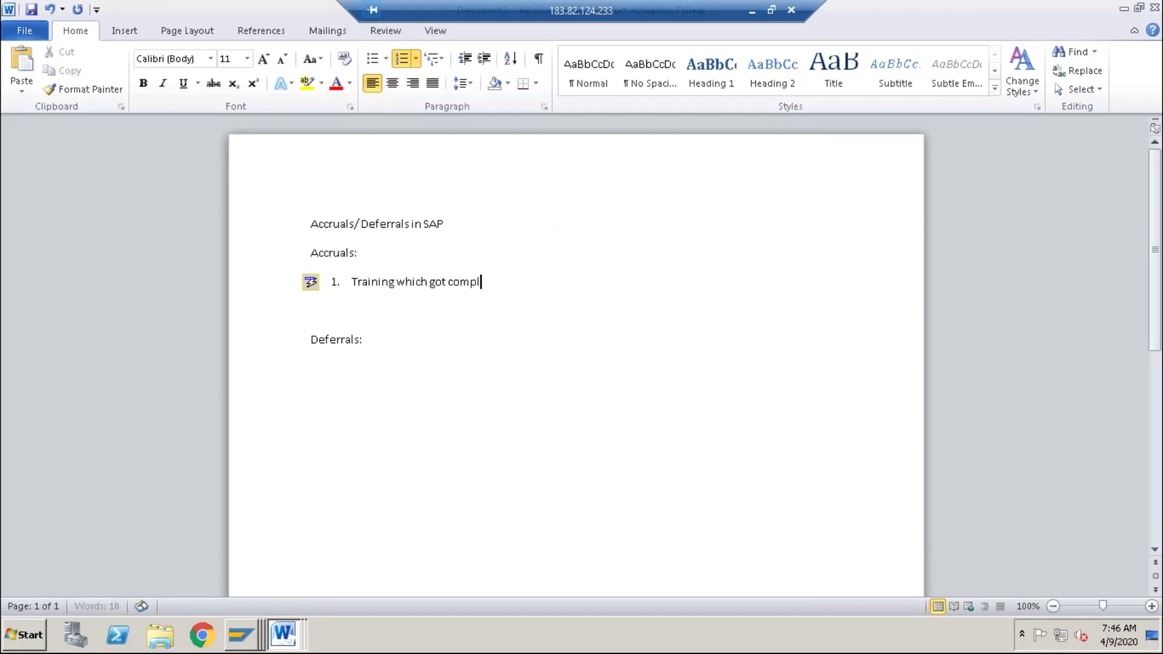
type("eted in April and ")
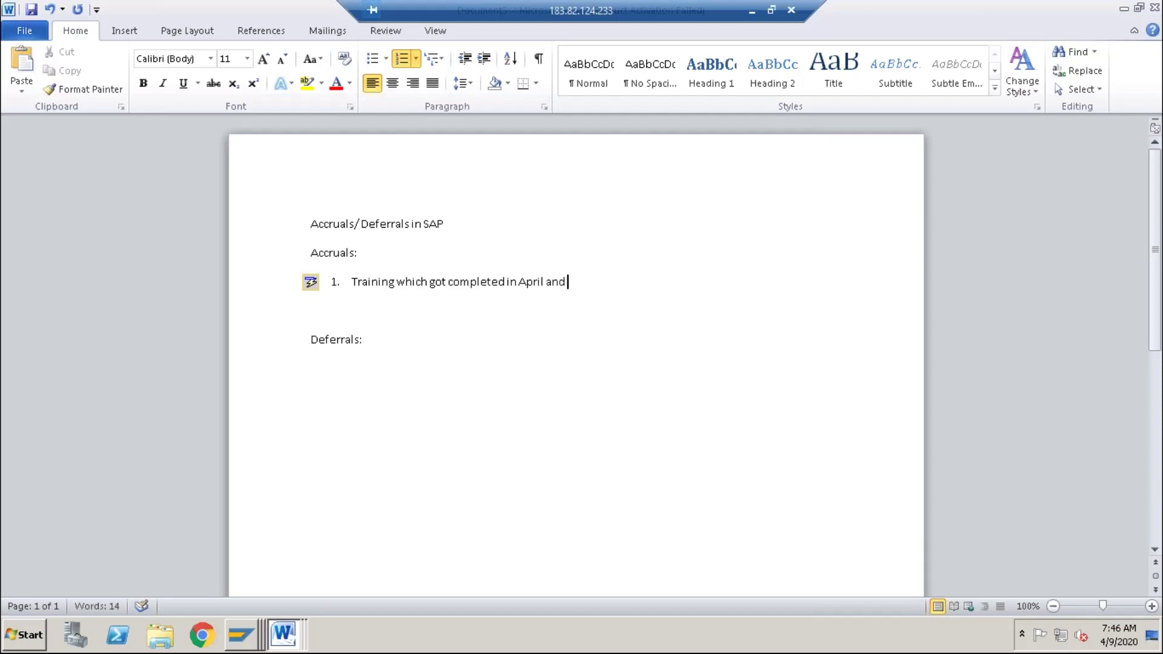
type("invoice")
Complete item 1 with 'vendor invoice received in May' and highlight 'completed in April' and 'in May'
key("Left")
key("Left")
key("Left")
key("Left")
key("Left")
key("Left")
key("Left")
type("ven")
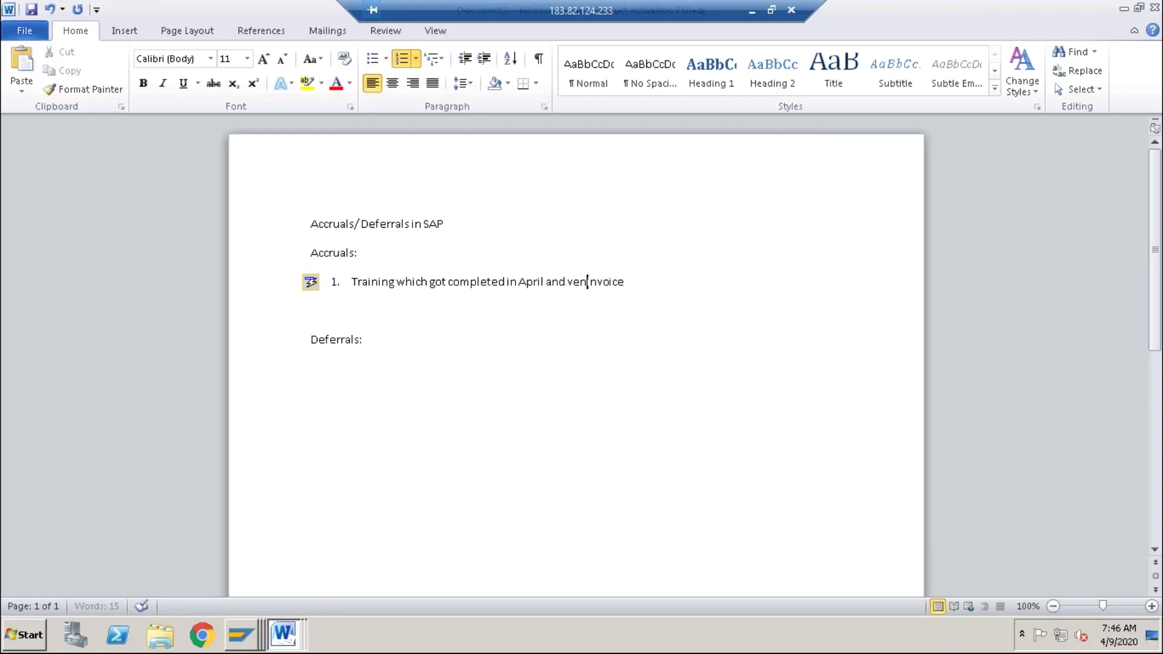
type("dor")
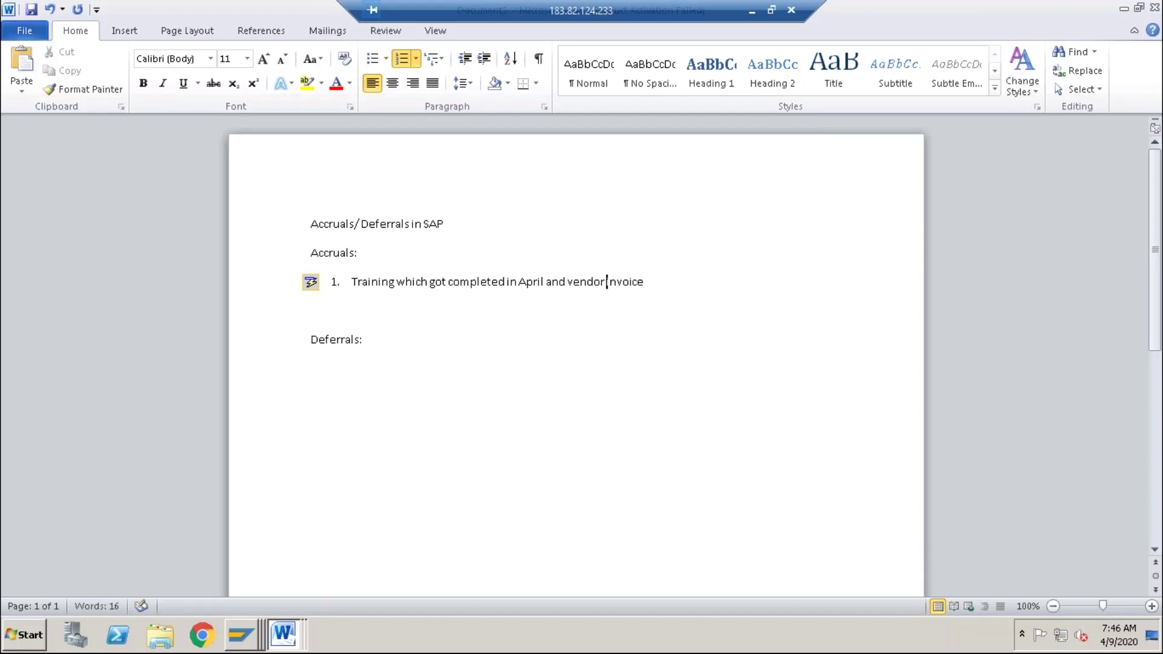
key("Right")
key("Right")
key("Right")
key("Right")
key("Right")
key("Right")
key("Right")
type("received in May")
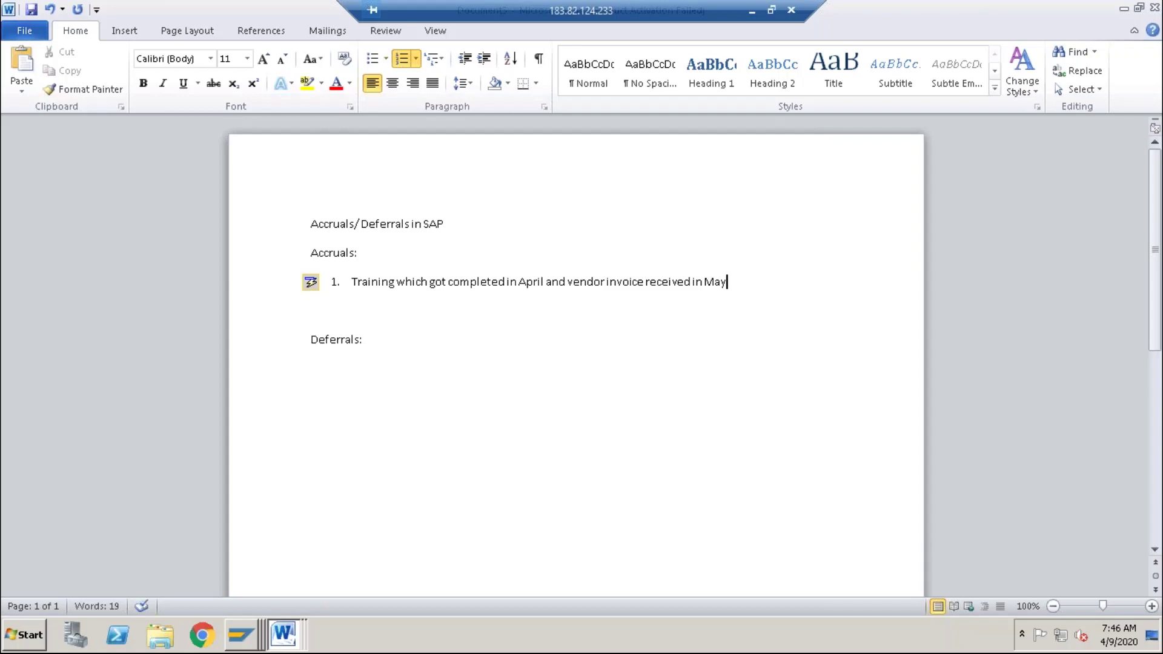
left_click_drag(470, 281, 543, 284)
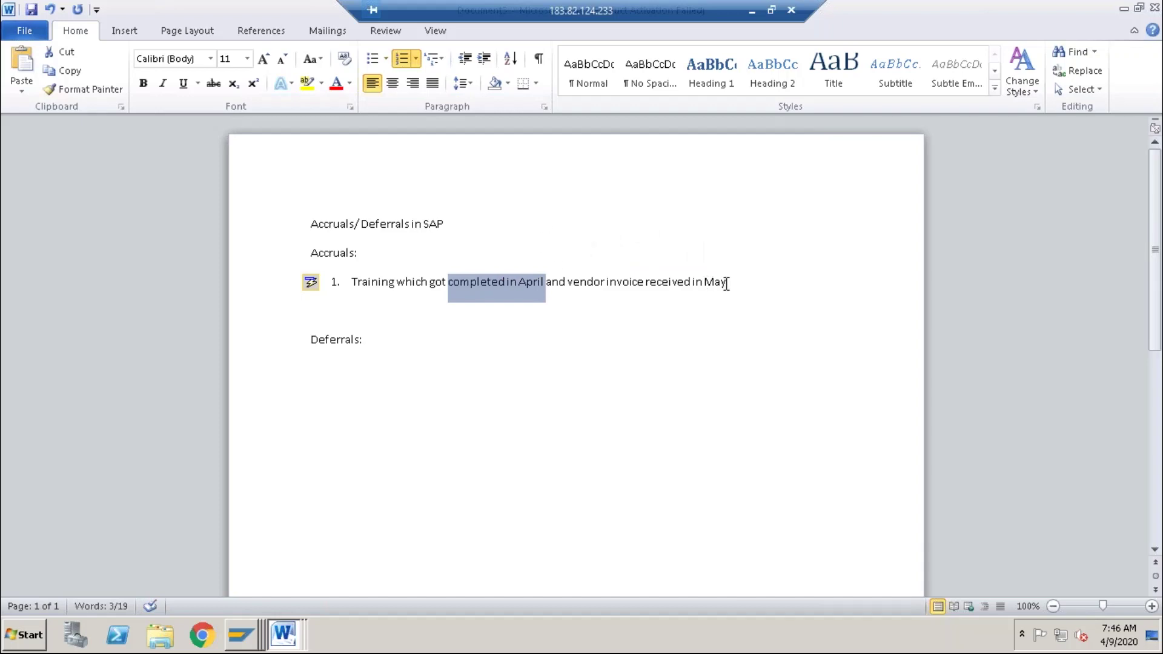
left_click_drag(727, 284, 697, 285)
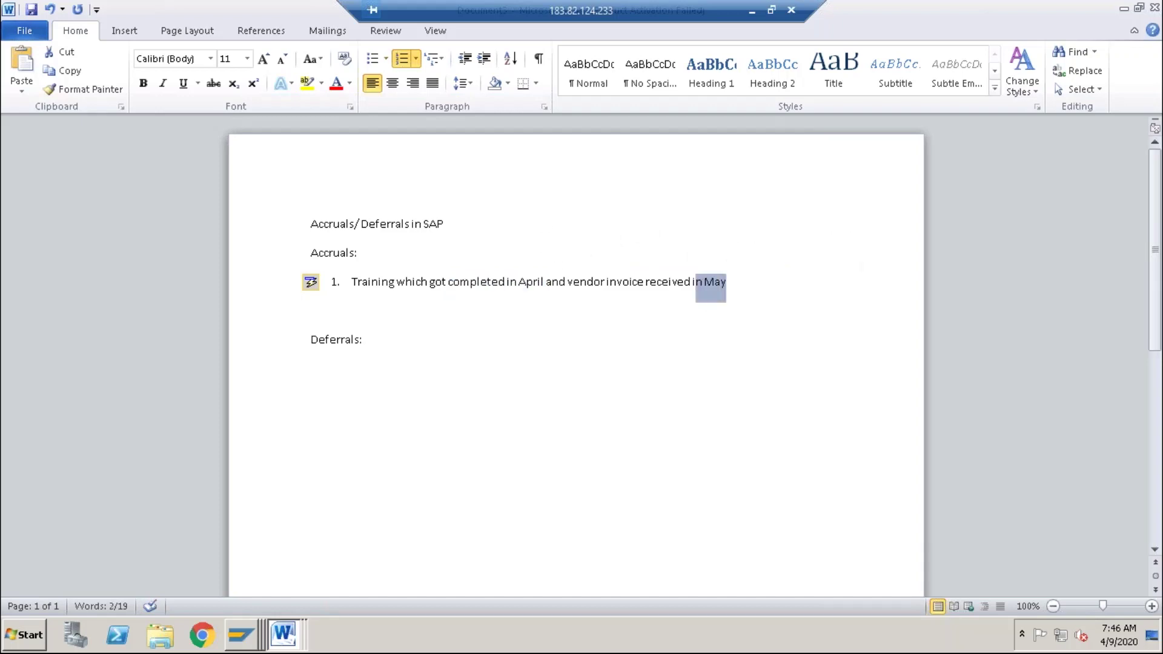
left_click(380, 340)
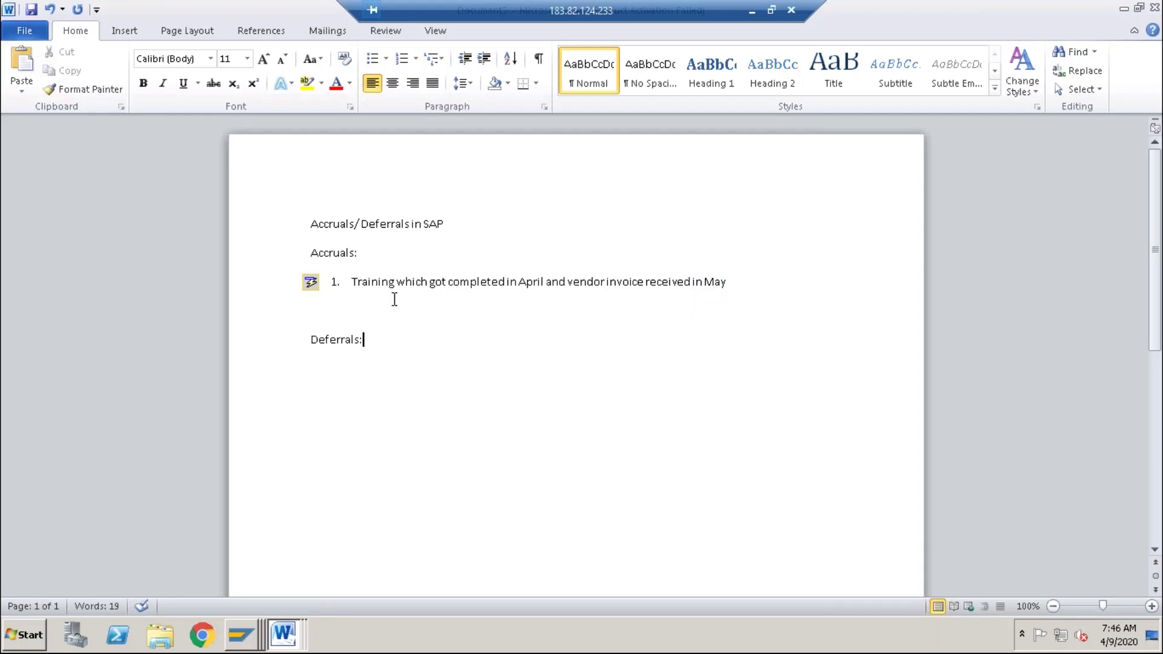
Begin a '1.' numbered item under the Deferrals heading
key("Return")
type("1.")
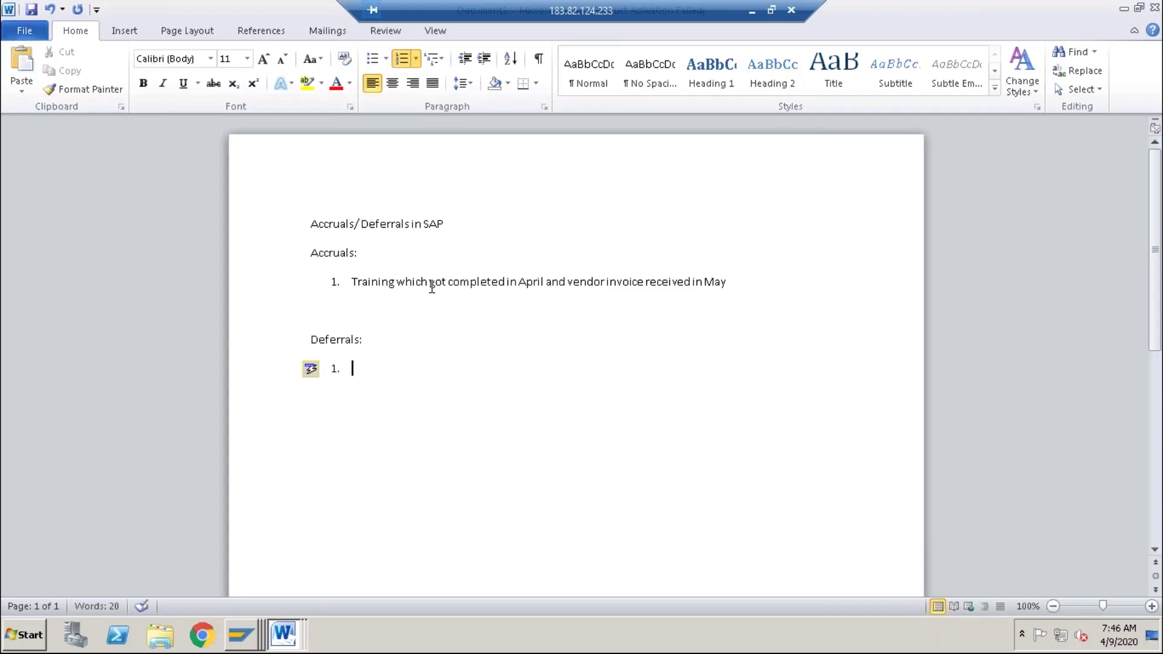
left_click_drag(396, 284, 350, 283)
left_click(668, 283)
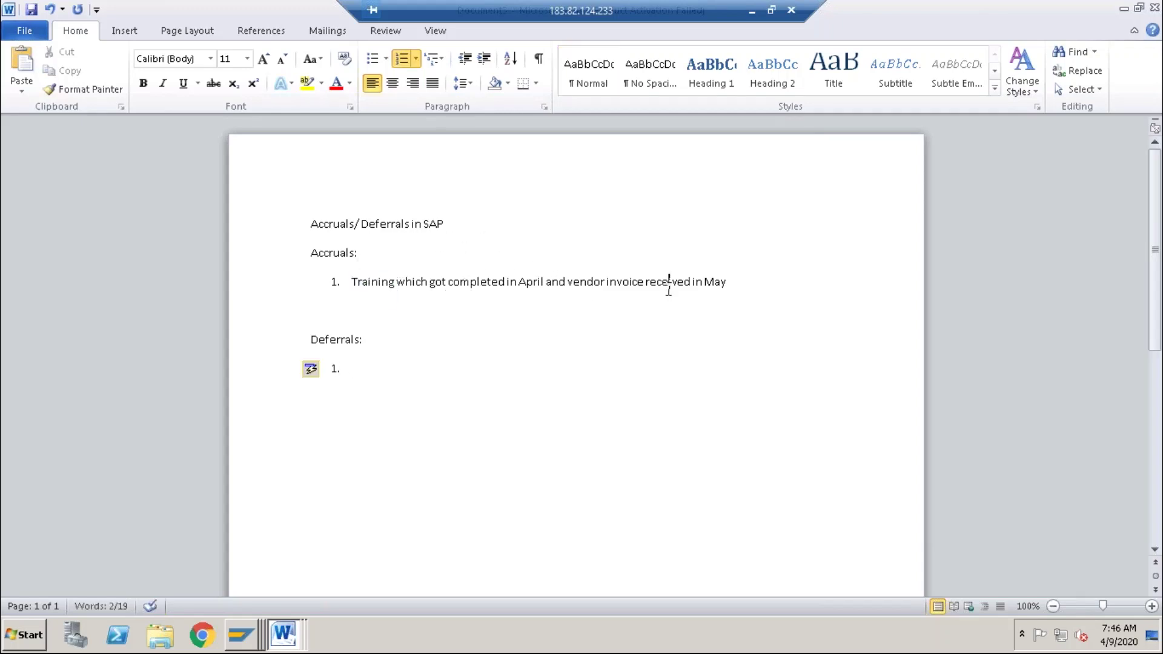
Enter Deferrals item 1: 'Invoice has been received in April, training will be delivered in May'
left_click(454, 282)
left_click_drag(474, 284, 544, 280)
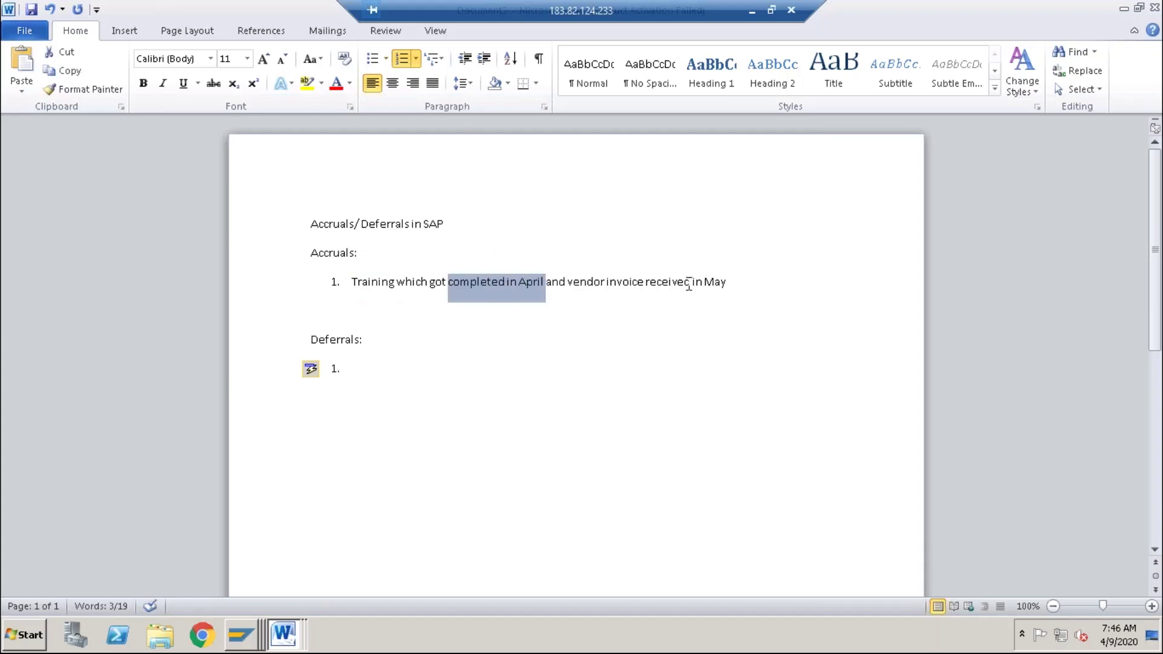
left_click_drag(692, 283, 725, 283)
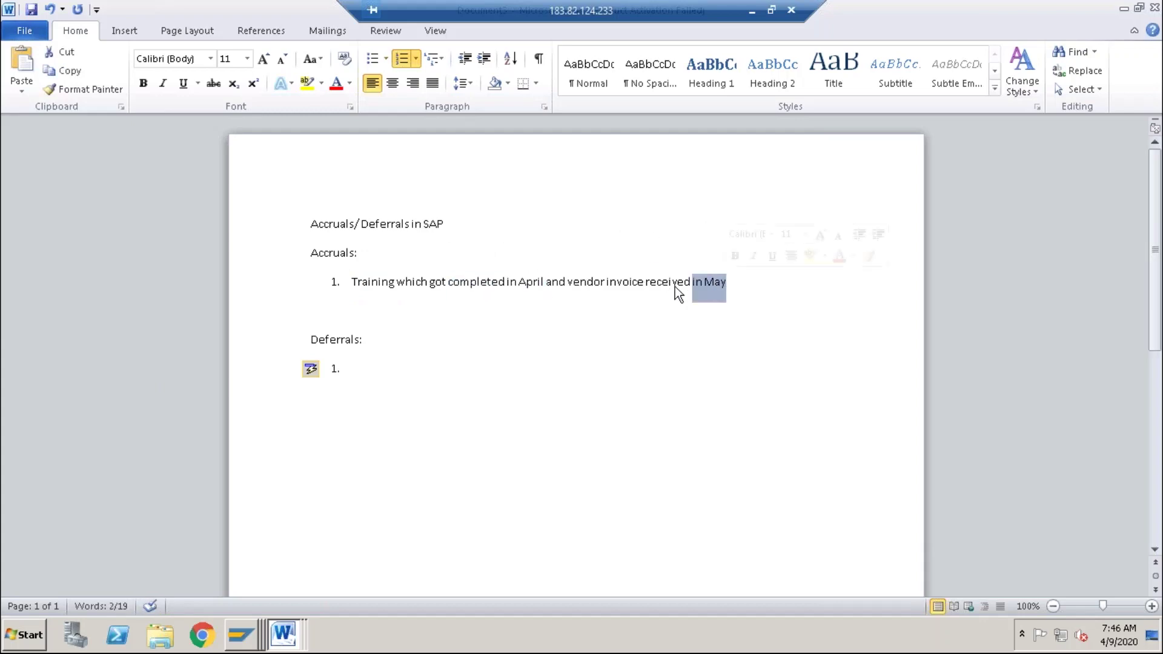
left_click(356, 372)
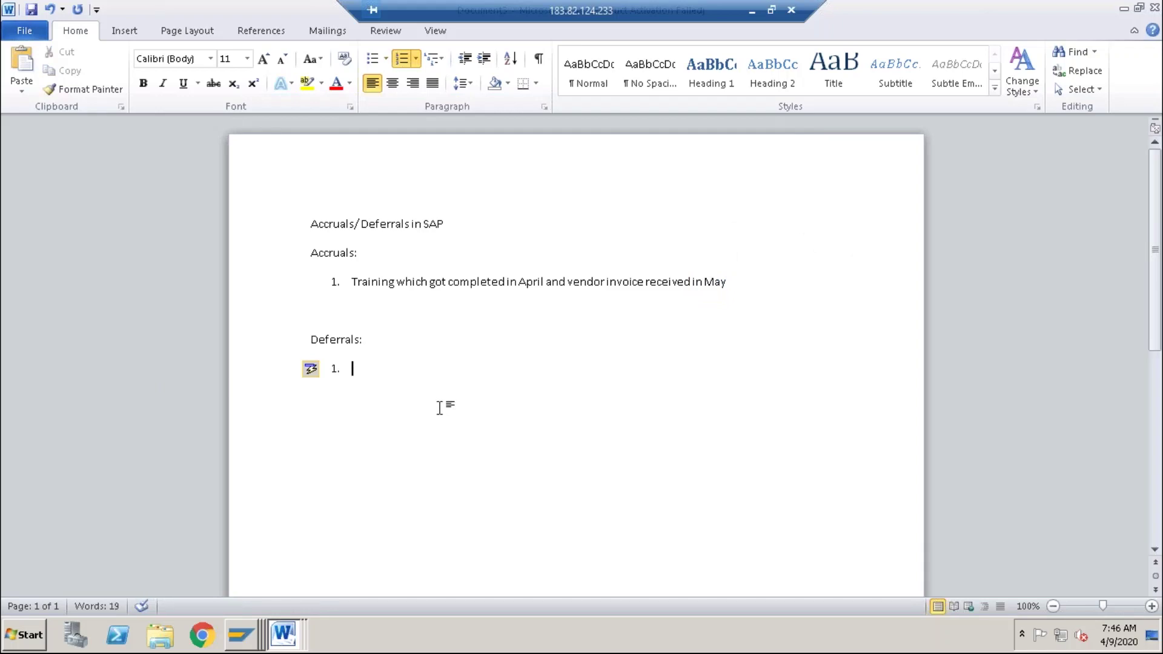
type("Invoice has been")
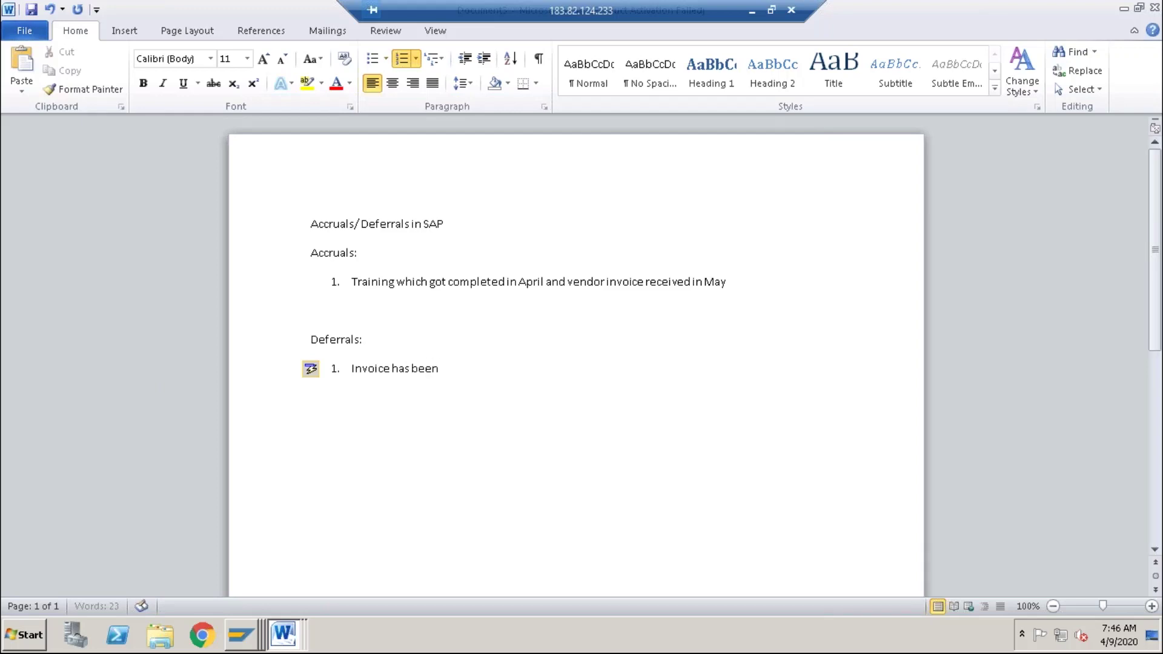
type(" received in April, training")
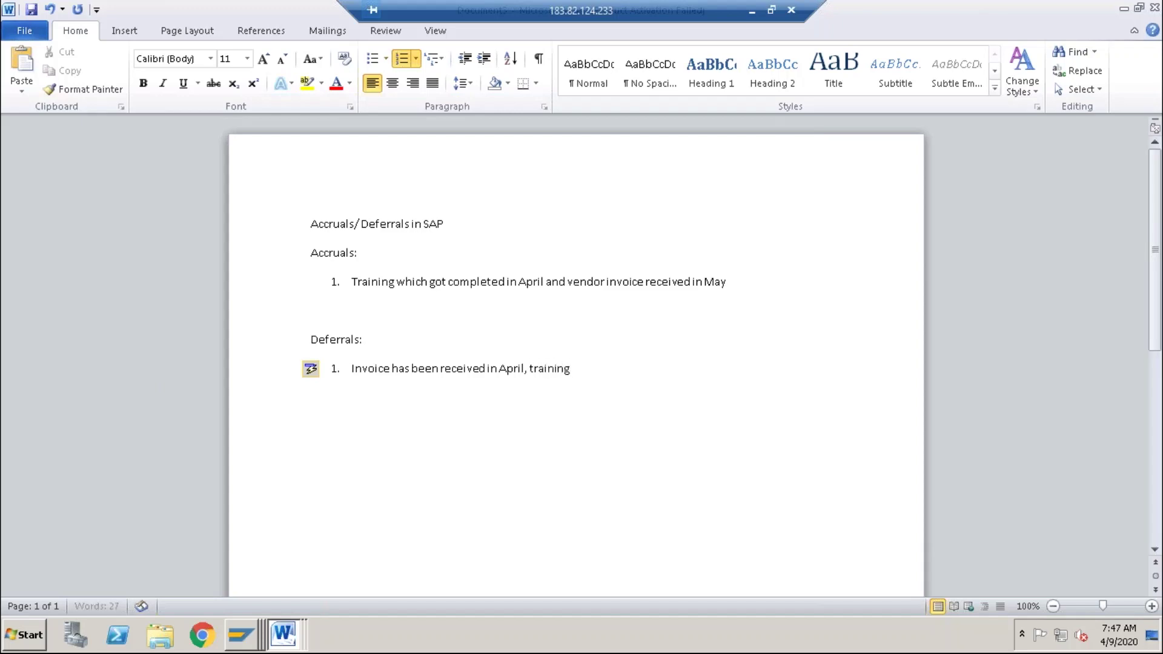
type(" will be delivered in May")
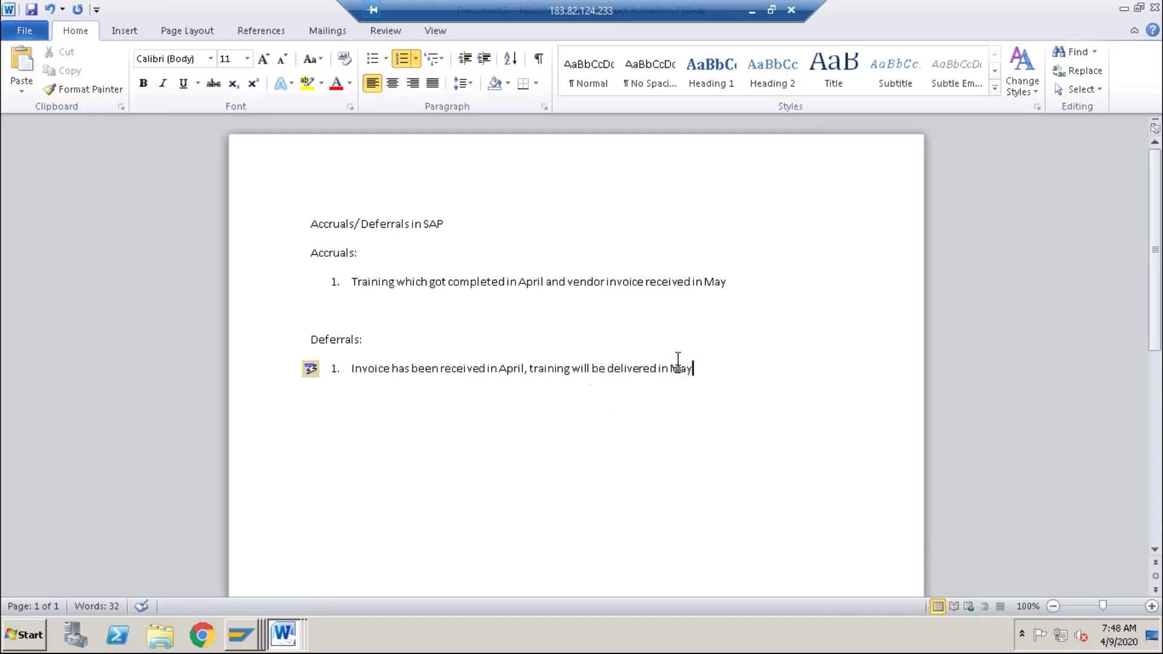
Add Accruals item 2 'Services already performed in April but customer will be billed in May', then start Deferrals item 2
left_click(727, 282)
key("Return")
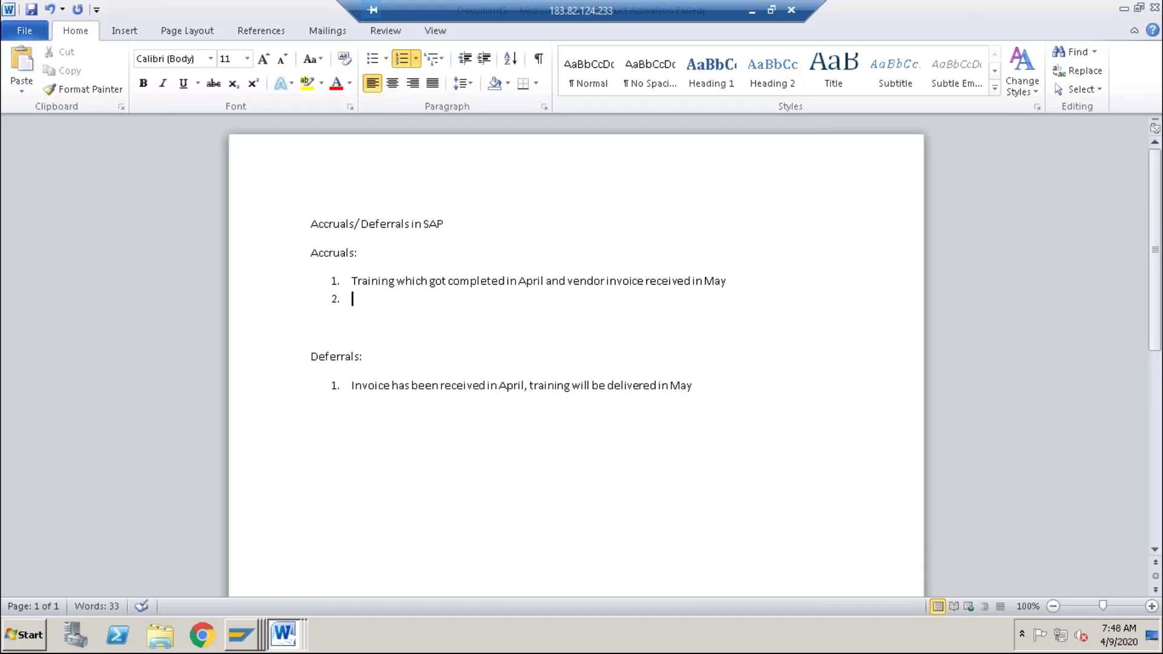
type("Services alr")
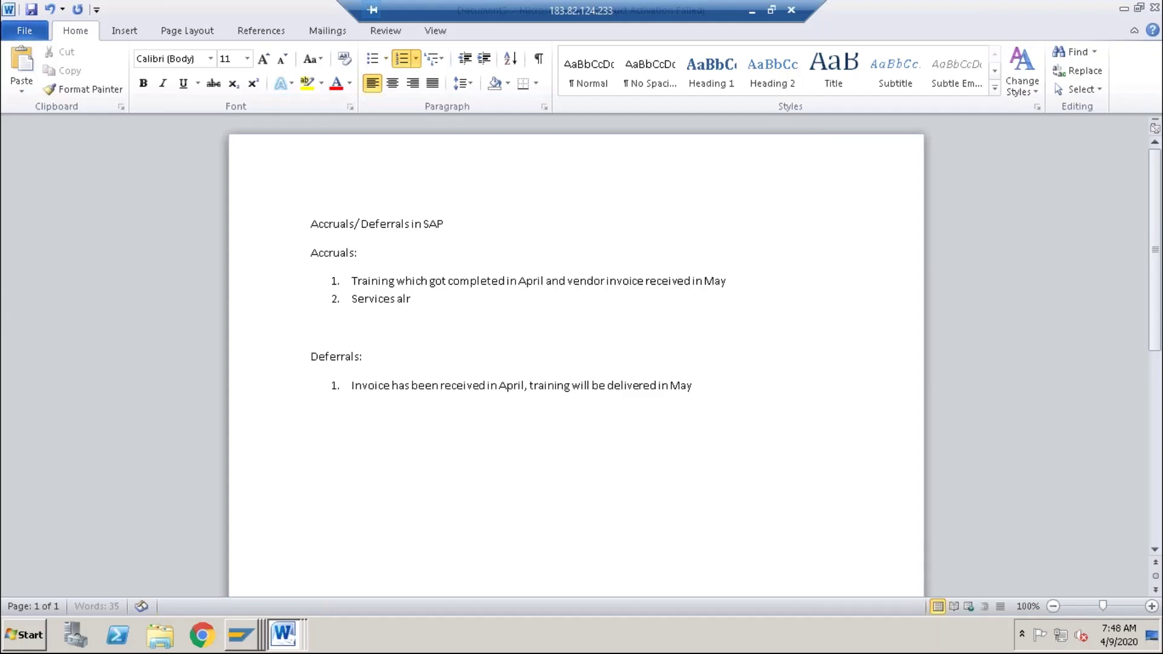
type("eady performed but customer")
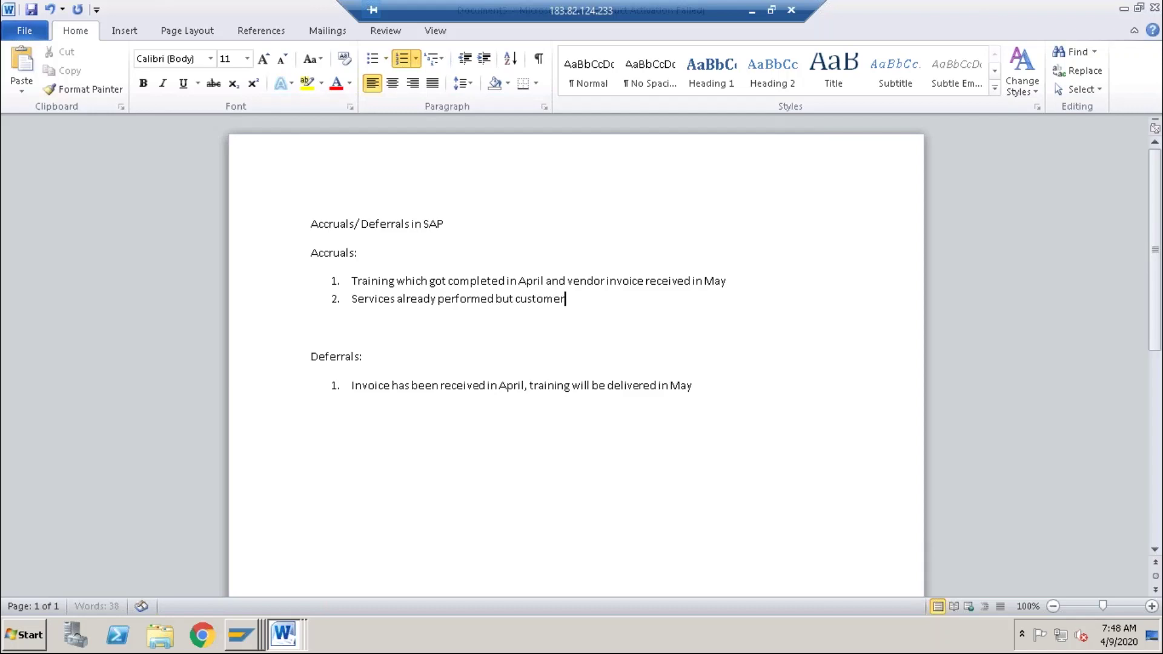
type(" will be billed in May")
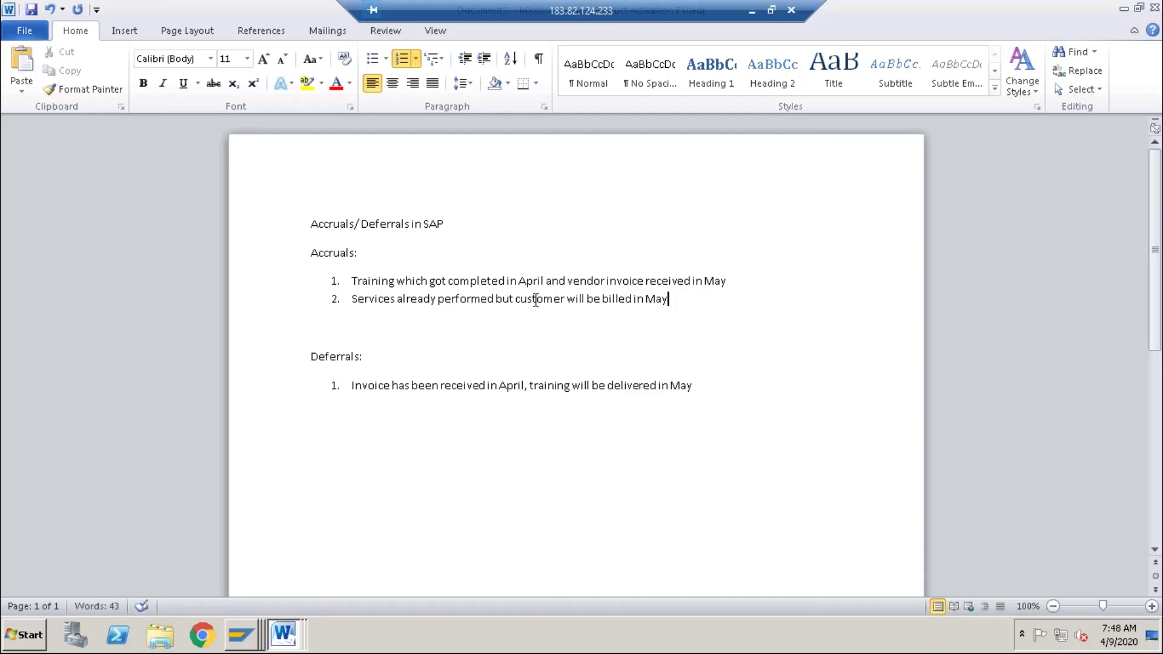
left_click(493, 299)
type("in Apri")
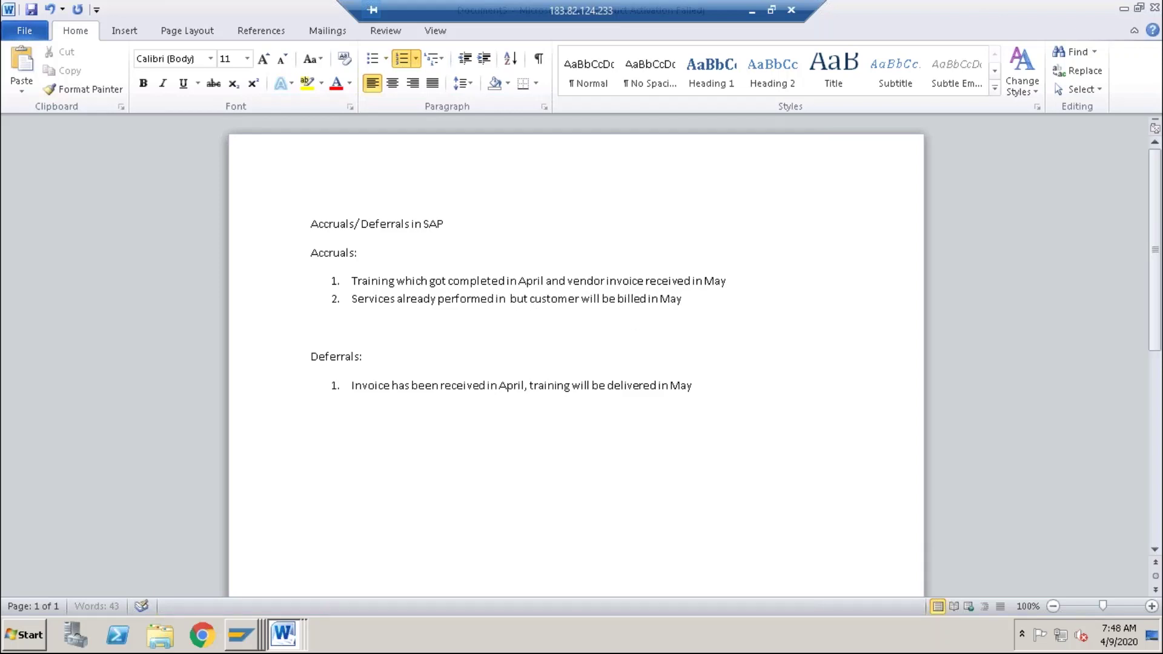
type("l")
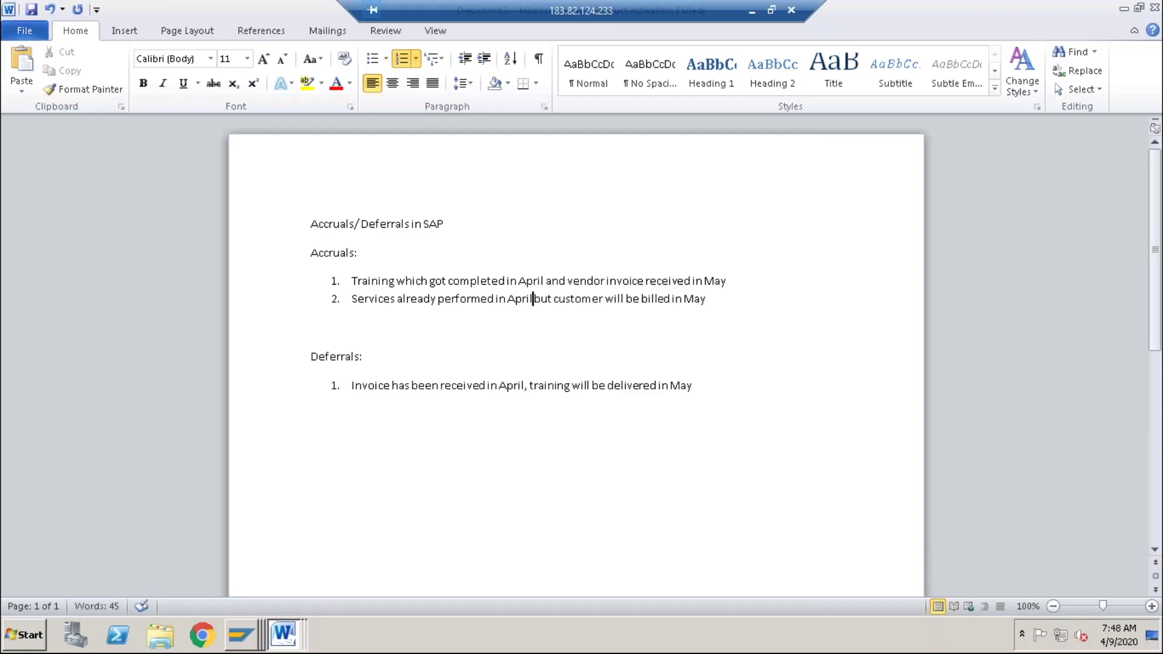
left_click(713, 386)
key("Return")
Type Deferrals item 2: 'Billing is already created but actual service will be provided to customer in May'
type("Bi")
key("BackSpace")
key("BackSpace")
type("Billing is already ")
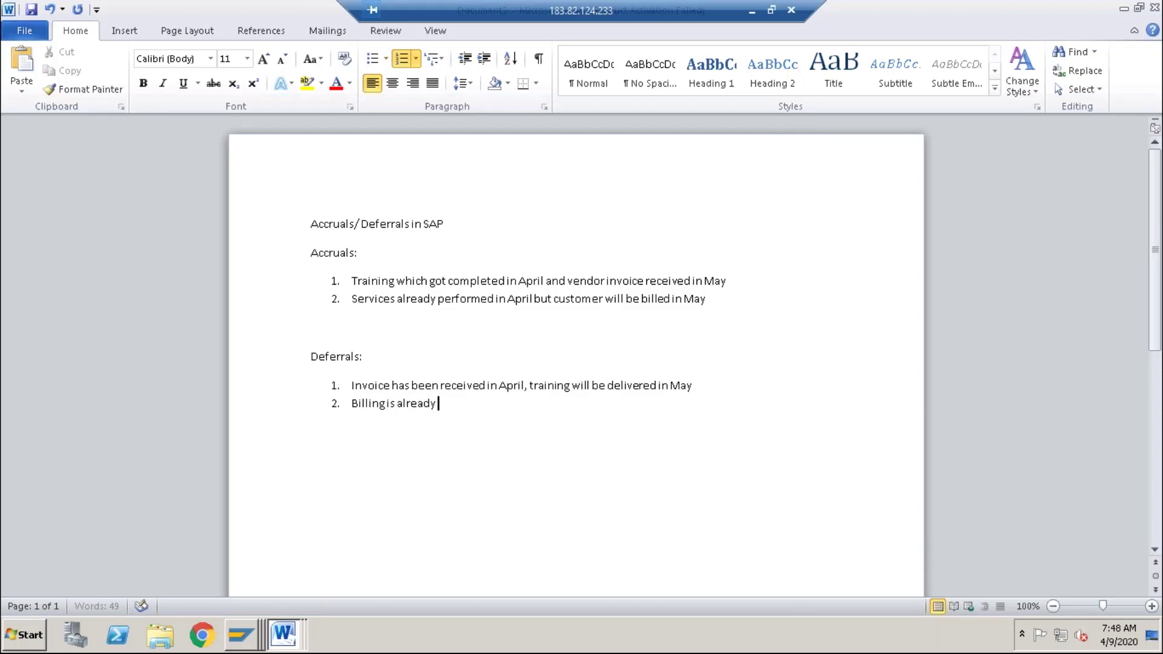
type("created but actua")
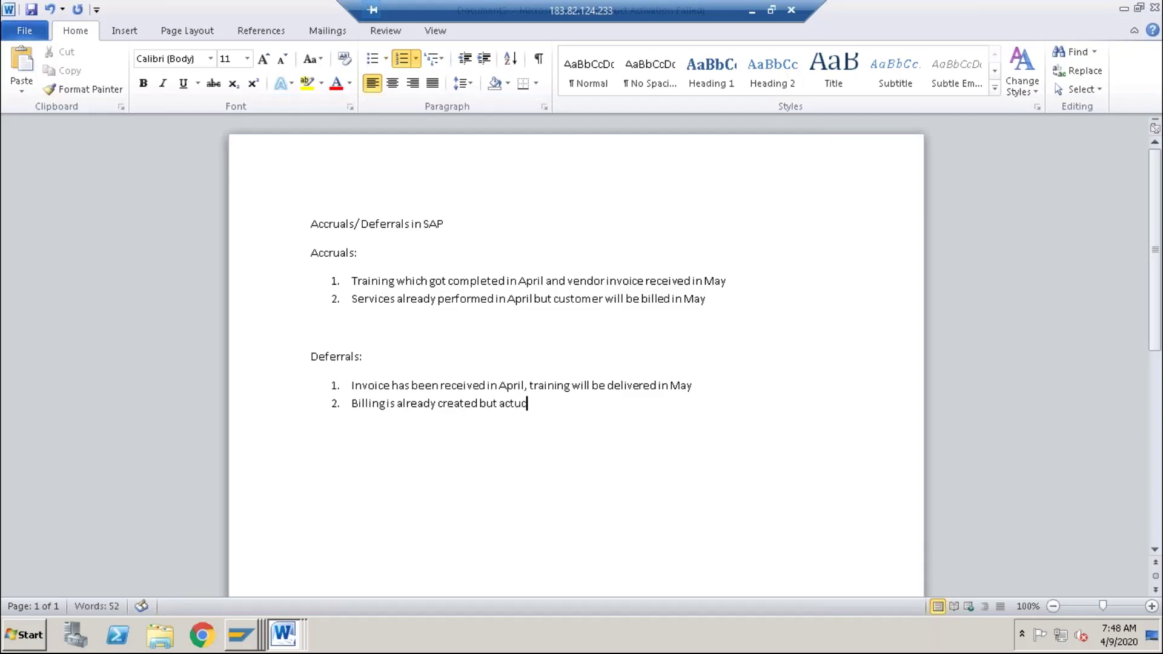
type("l service wil")
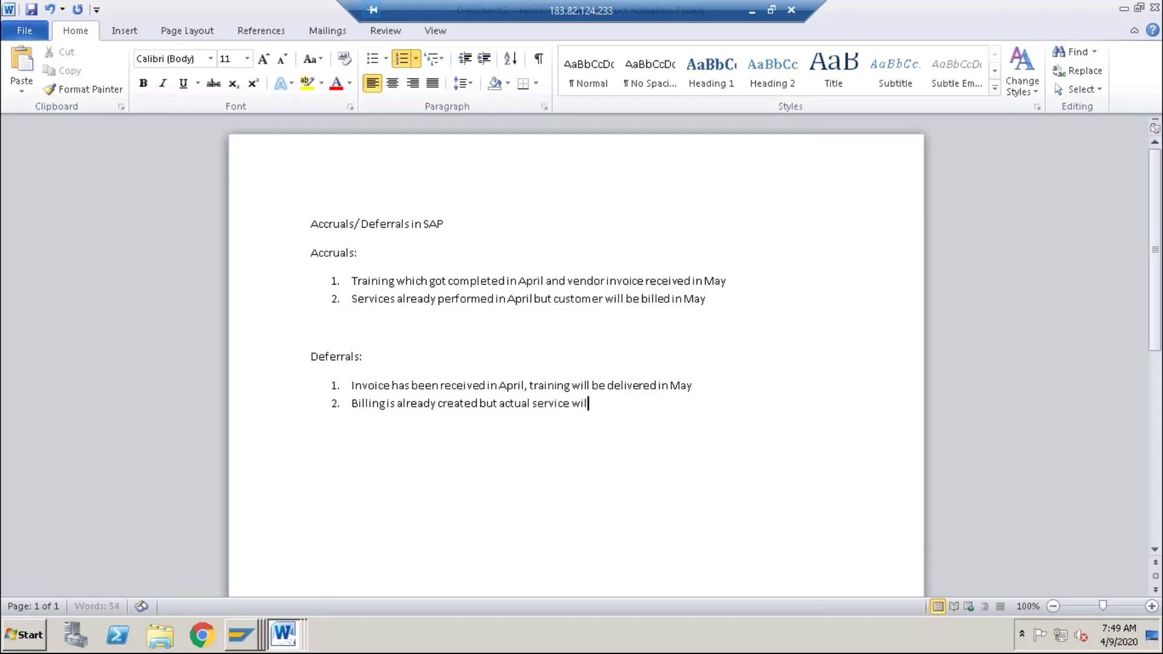
type("l be provided to cus")
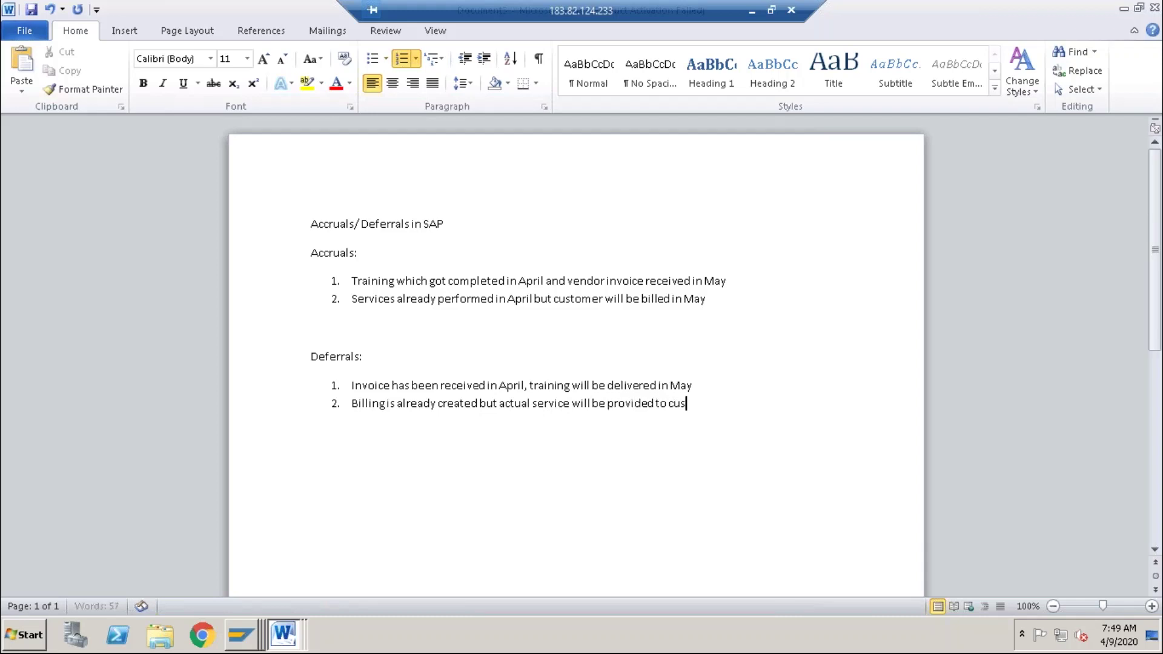
type("tomer in May")
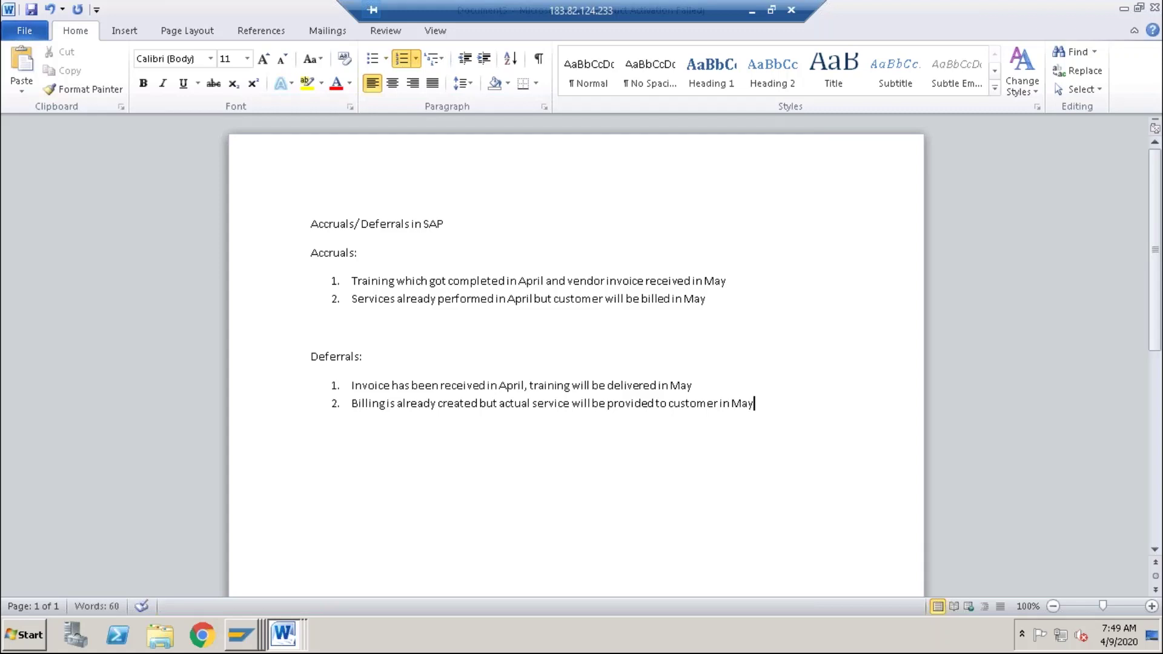
left_click(359, 254)
left_click(357, 280)
left_click(365, 298)
left_click(362, 386)
left_click(363, 403)
End the numbered list and add empty unnumbered lines below both lists
left_click(767, 404)
key("Return")
key("Return")
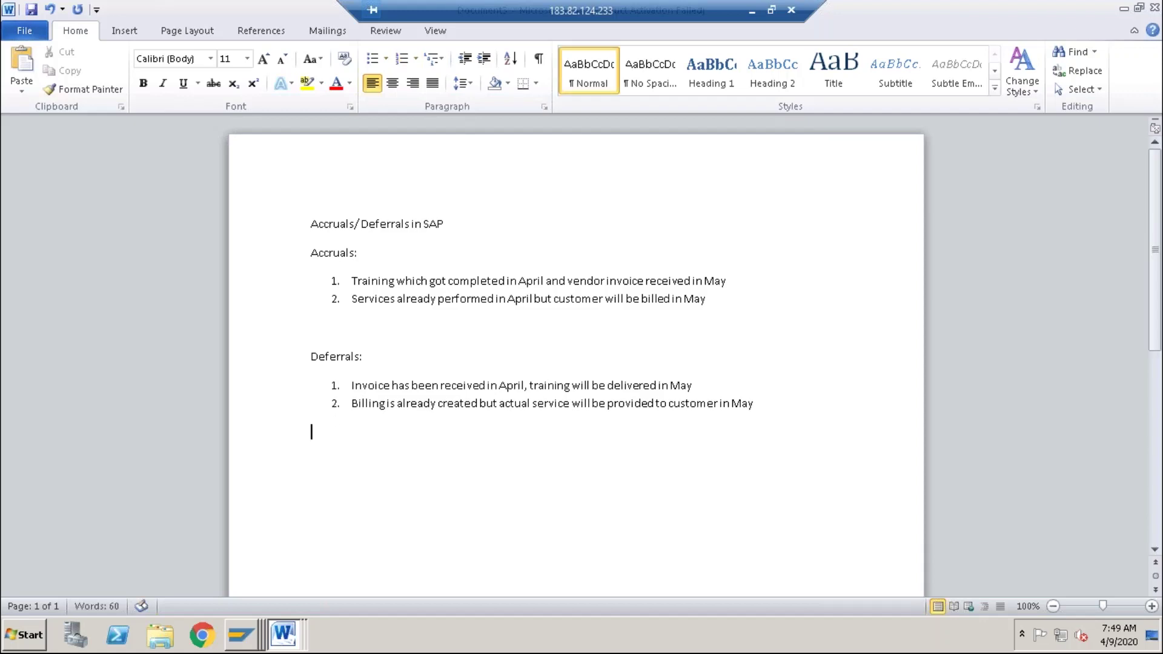
key("Return")
left_click(358, 282)
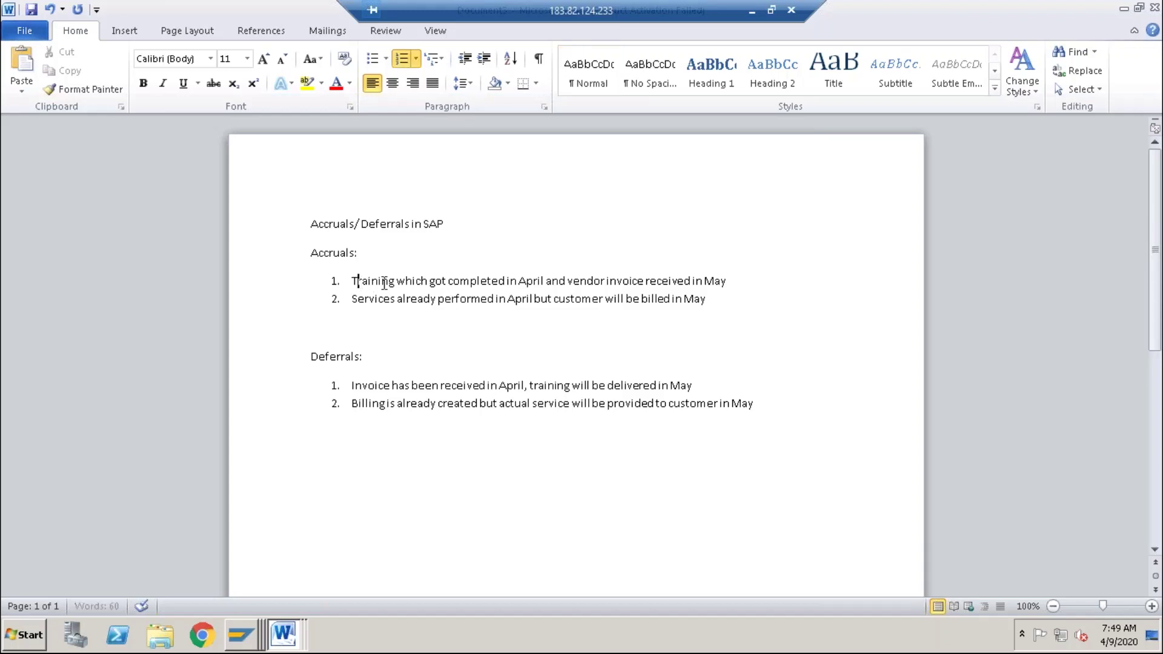
left_click(341, 281)
left_click(372, 283)
left_click_drag(354, 282, 730, 280)
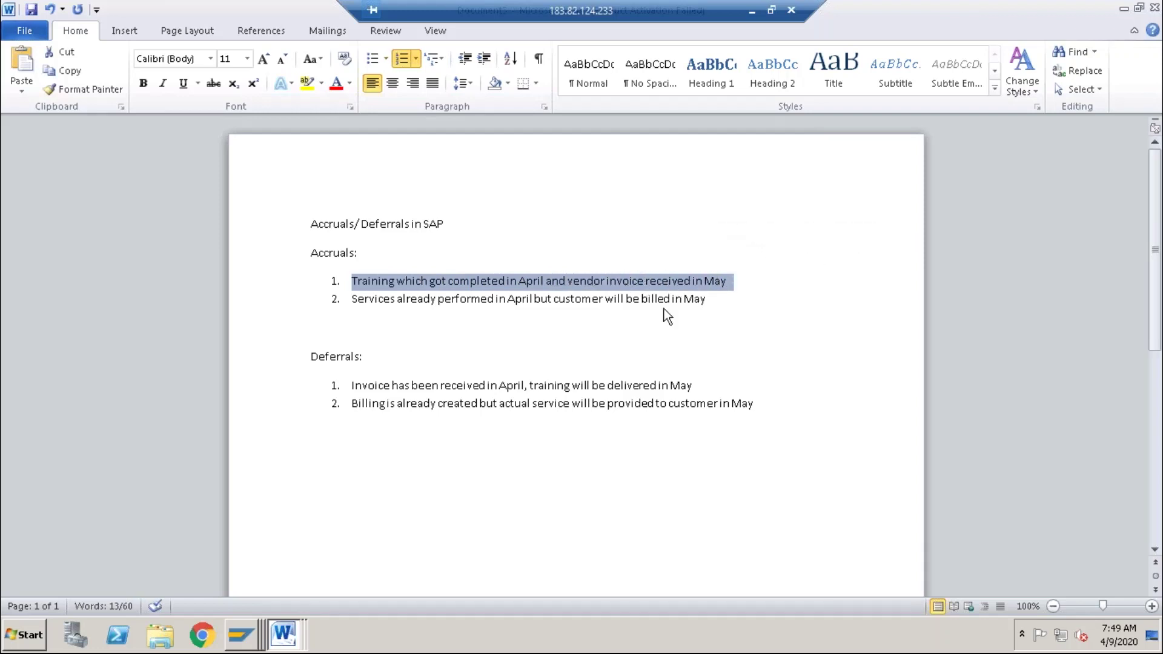
left_click(762, 406)
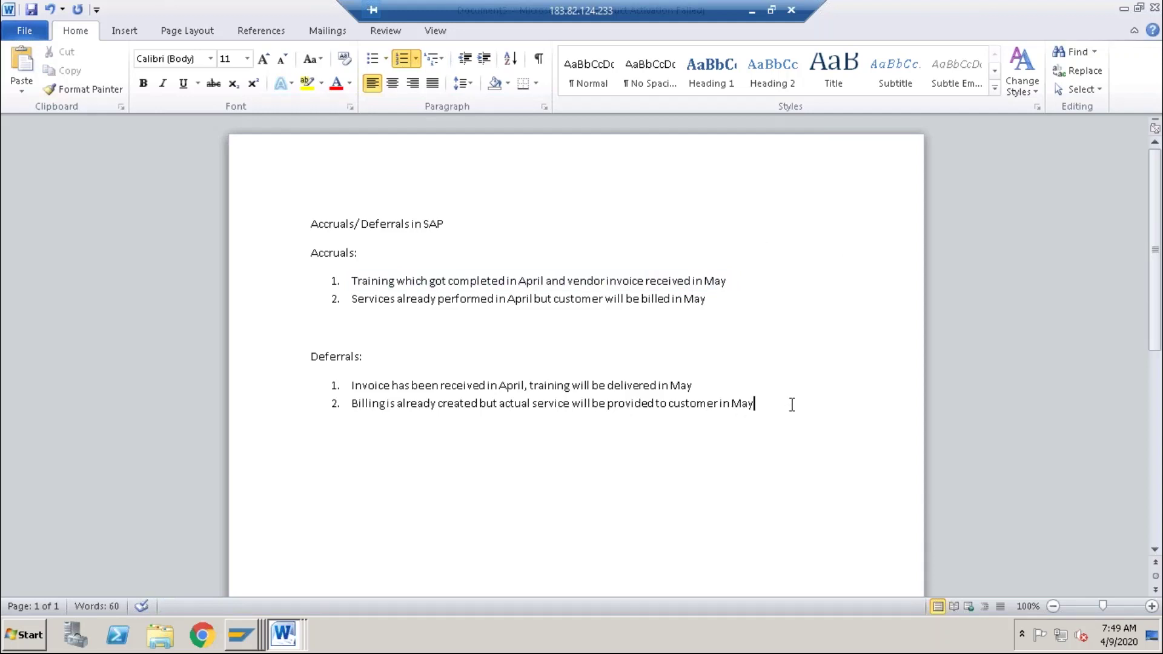
key("Return")
key("Return")
key("Return")
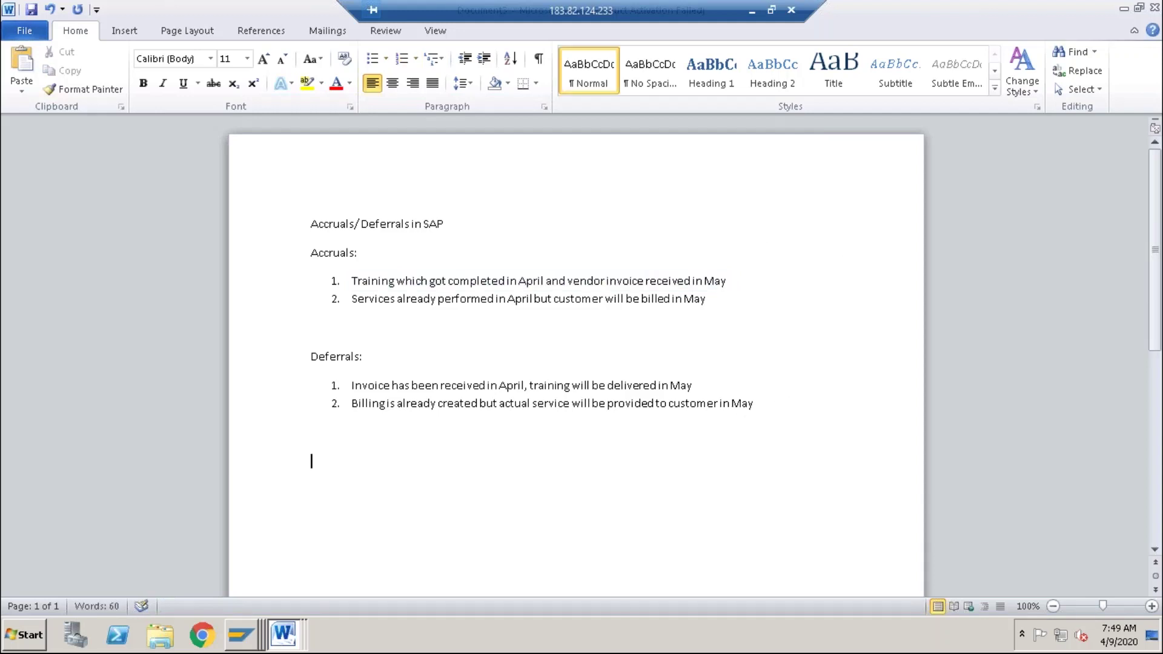
Type the heading 'At the end of April:' with an indented 'Expense 10000' line
type("At teh end of")
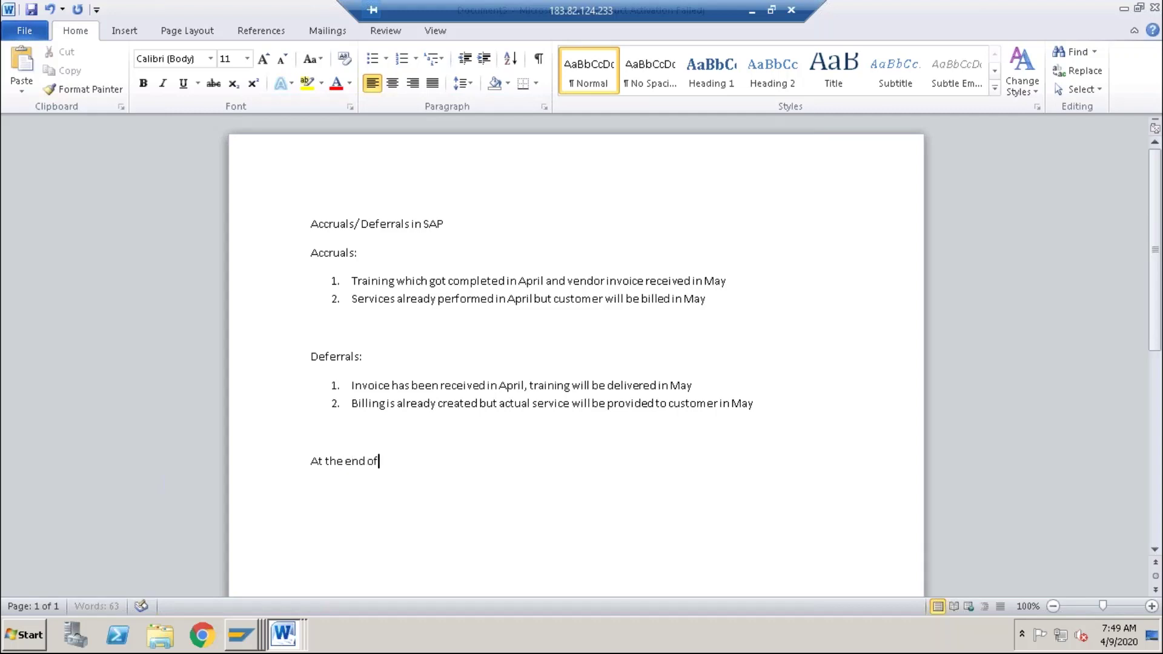
type(" April:")
key("Tab")
type("Expense")
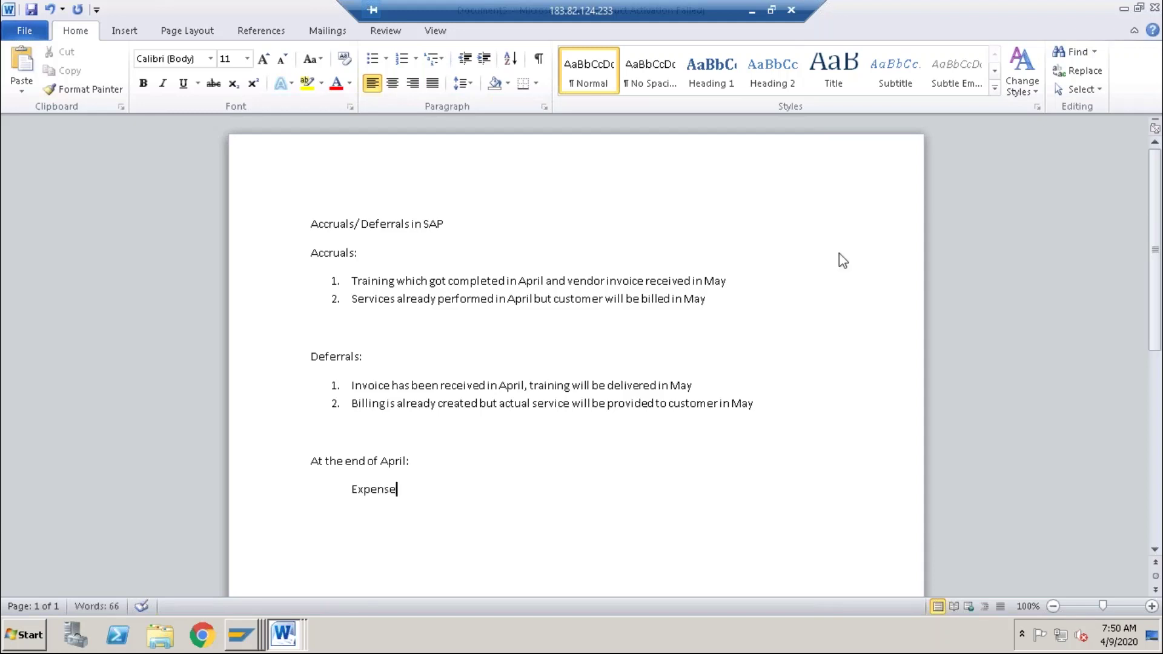
left_click(416, 464)
left_click(398, 490)
left_click(454, 282)
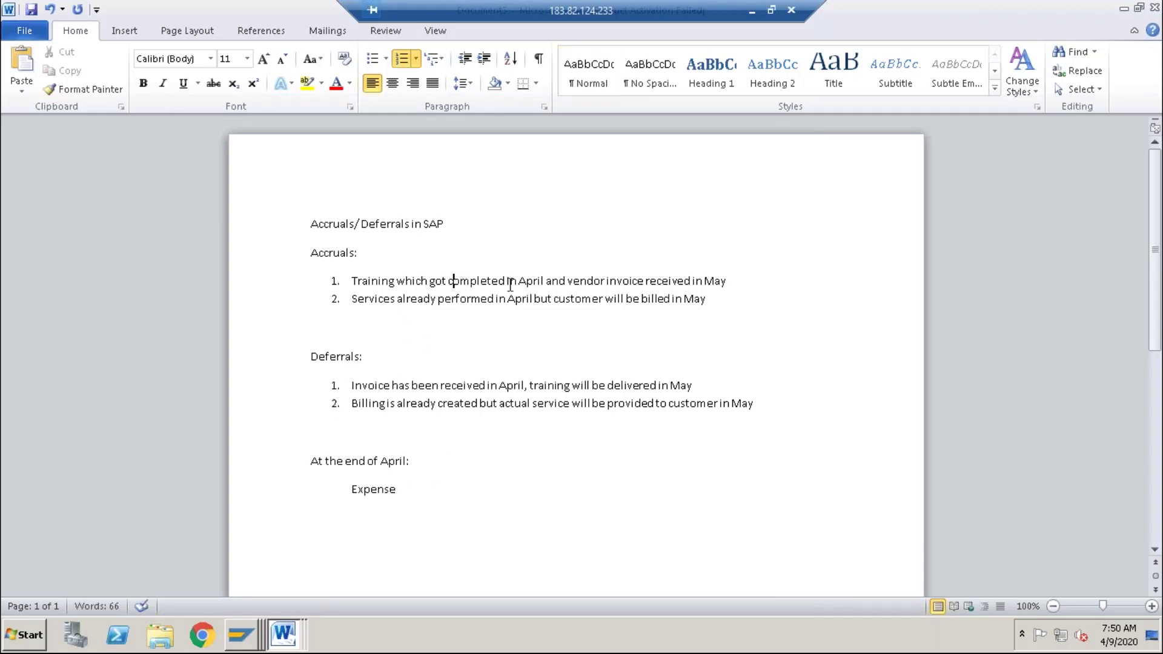
left_click(731, 284)
left_click(410, 491)
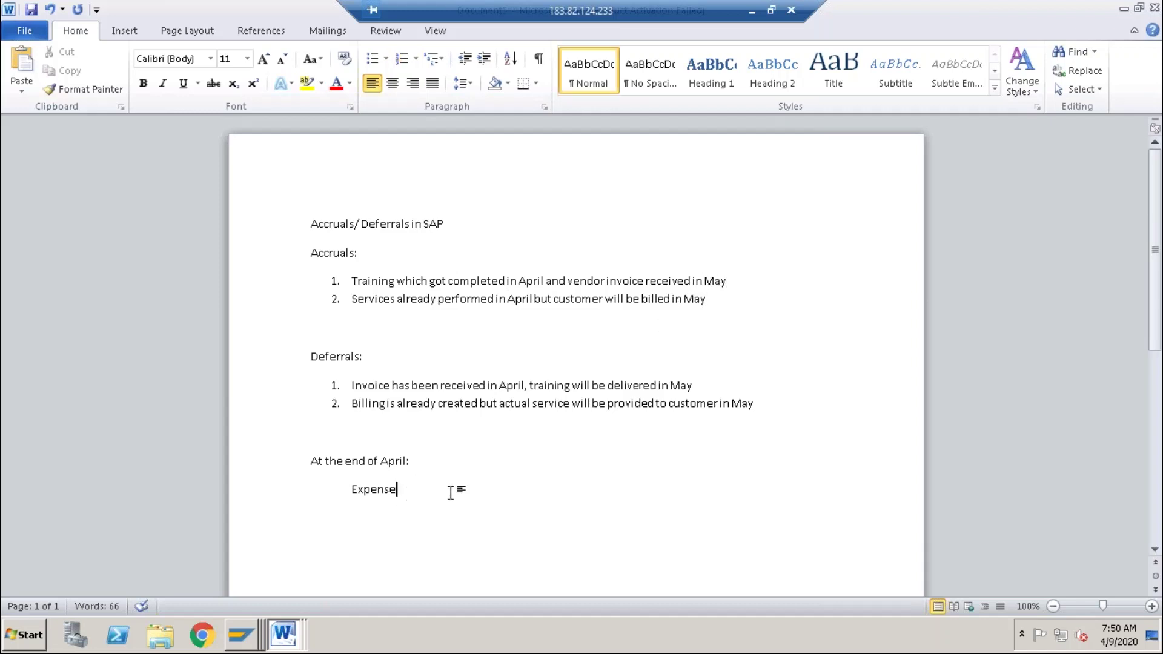
key("Tab")
type("10000")
Add the indented line 'Outs. Liabilty -10000' under the Expense entry
key("Return")
key("Tab")
type("Pre")
key("BackSpace")
key("BackSpace")
key("BackSpace")
type("Outs. Liabi")
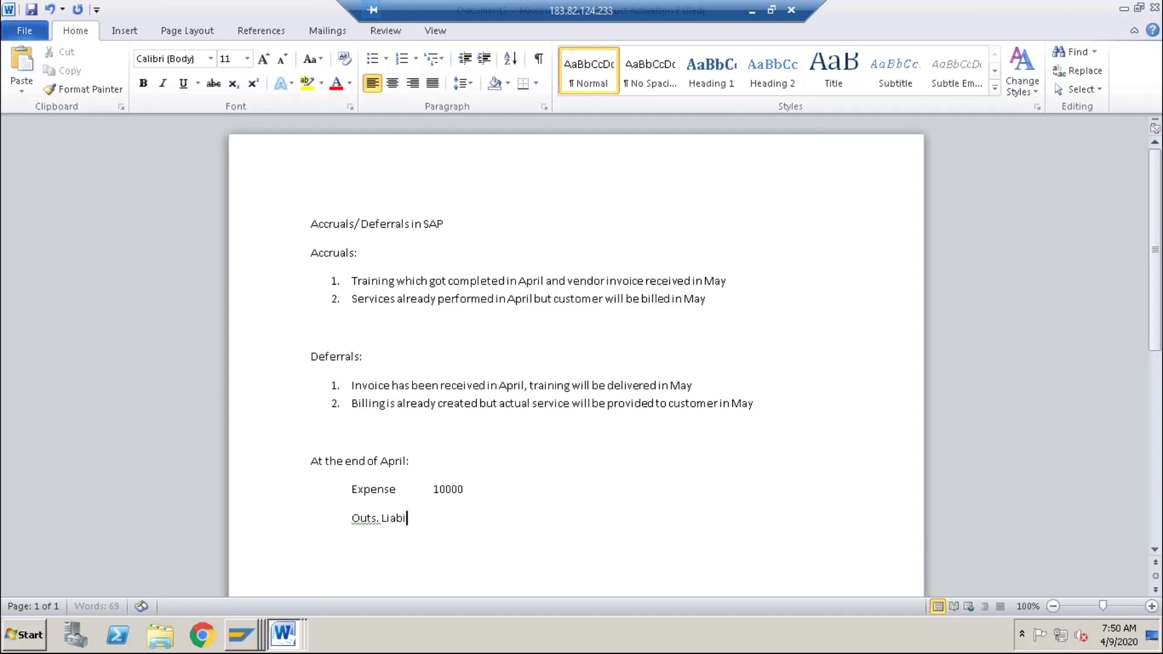
type("lty")
key("Tab")
type("-10000")
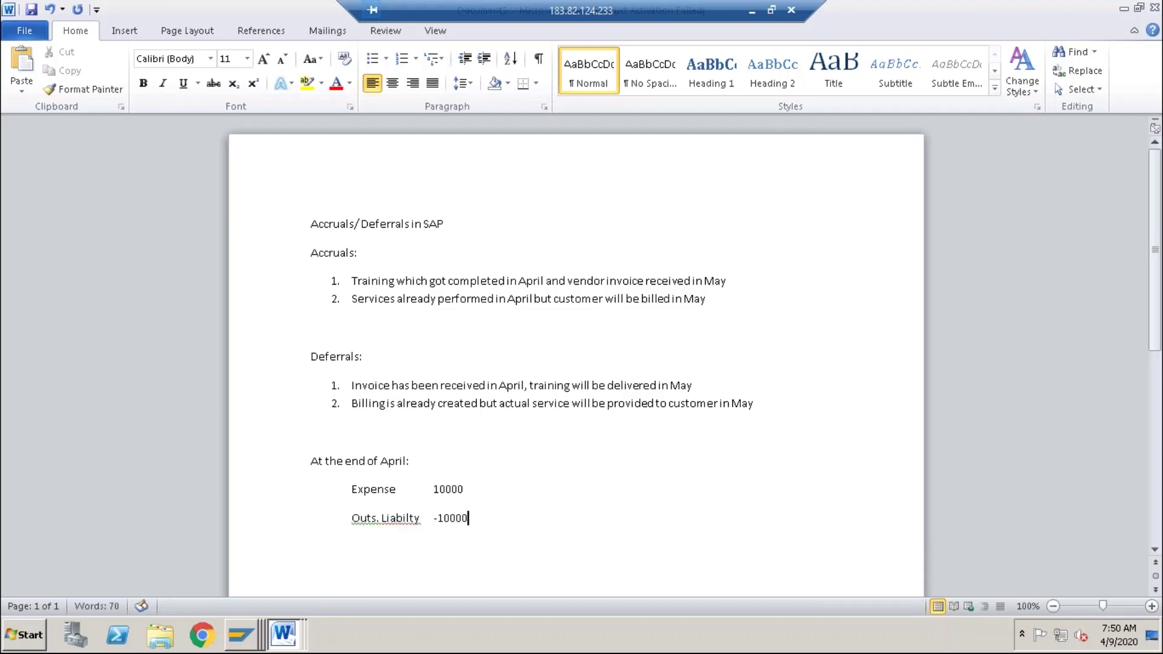
Add the line 'Reversal on 1st of May' below the April entries
key("Return")
left_click(456, 518)
left_click(502, 515)
key("Return")
type("Revers")
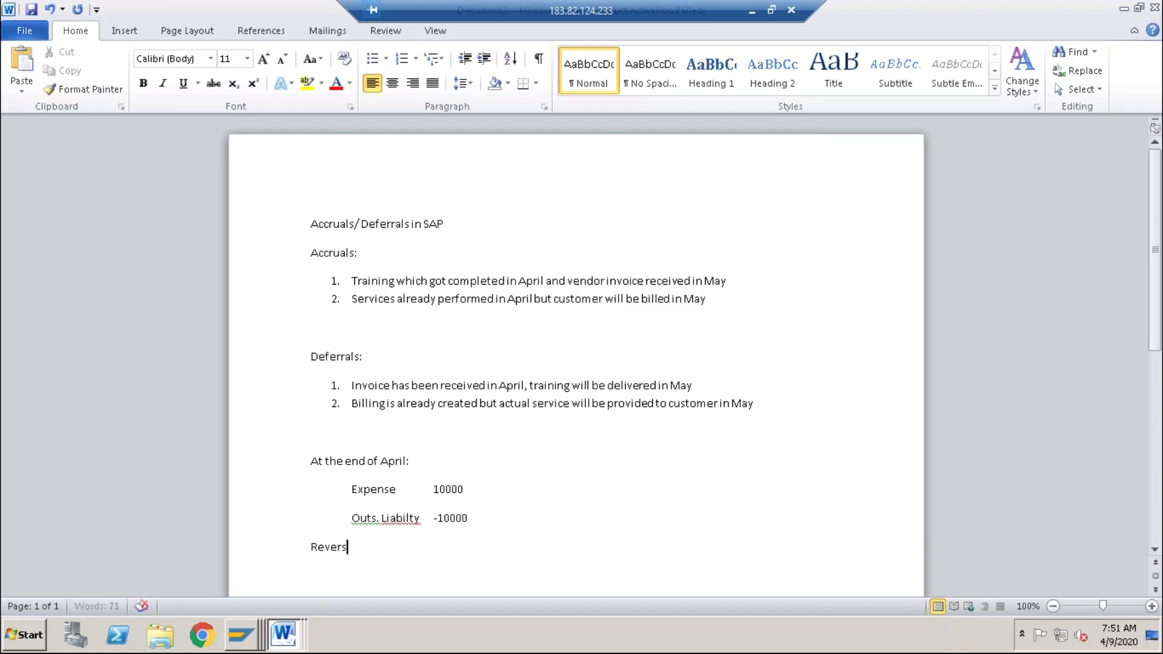
type("al on 1st of May")
Copy the Expense and Outs. Liabilty lines and paste them indented under the Reversal heading
key("Return")
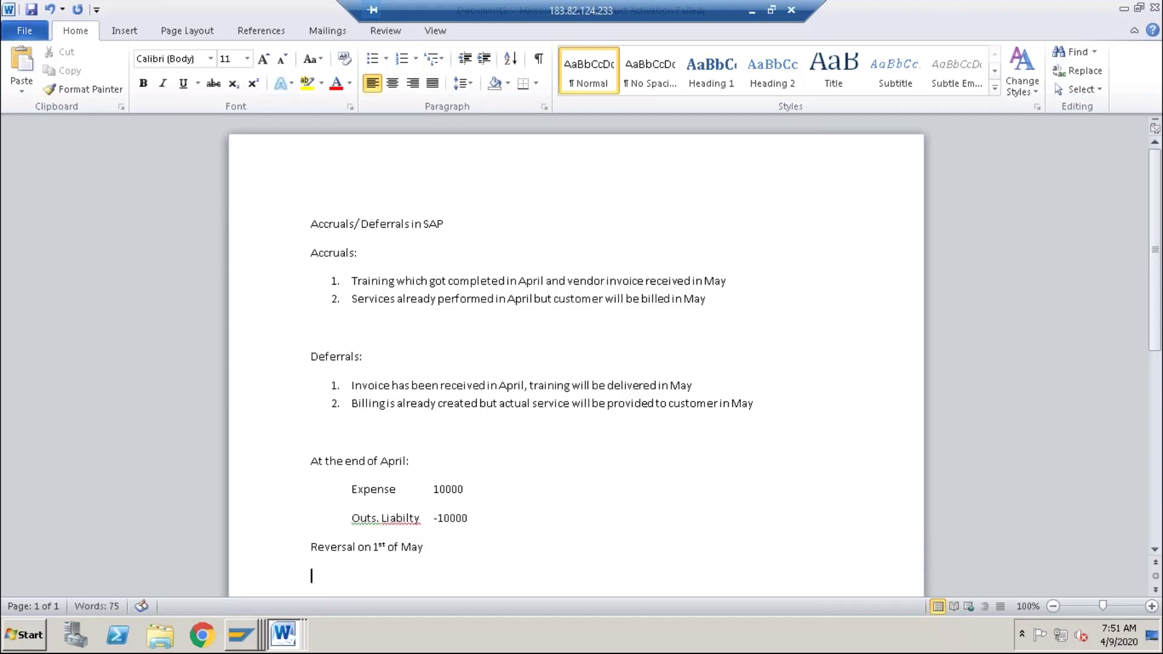
left_click_drag(346, 490, 473, 522)
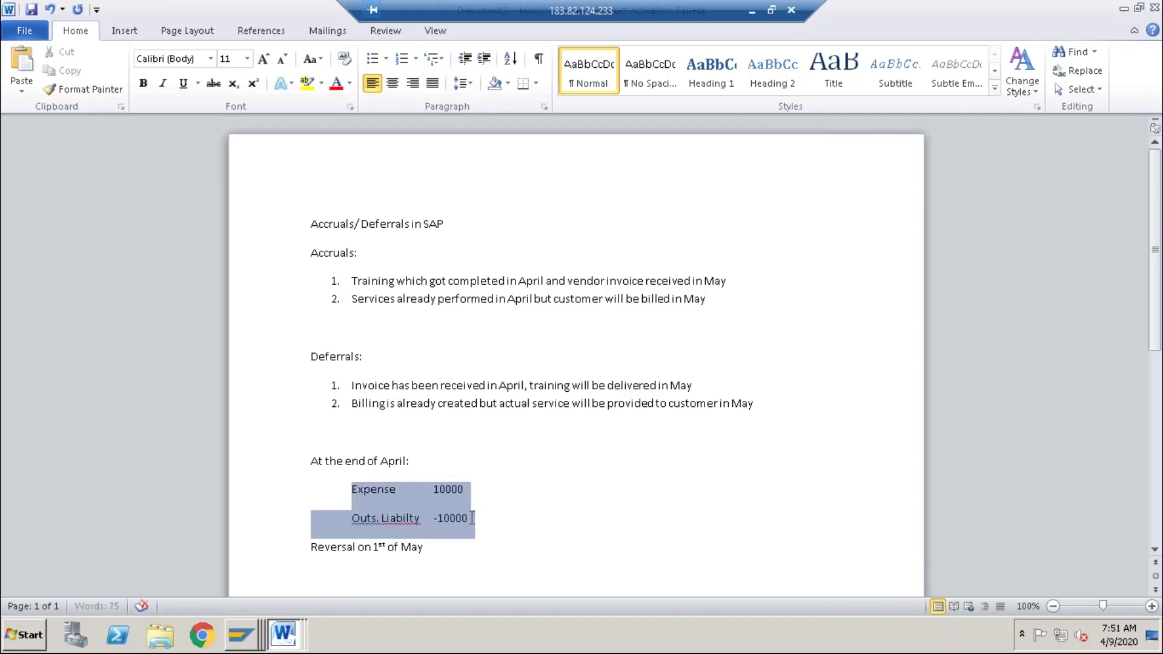
key("ctrl+c")
left_click(424, 547)
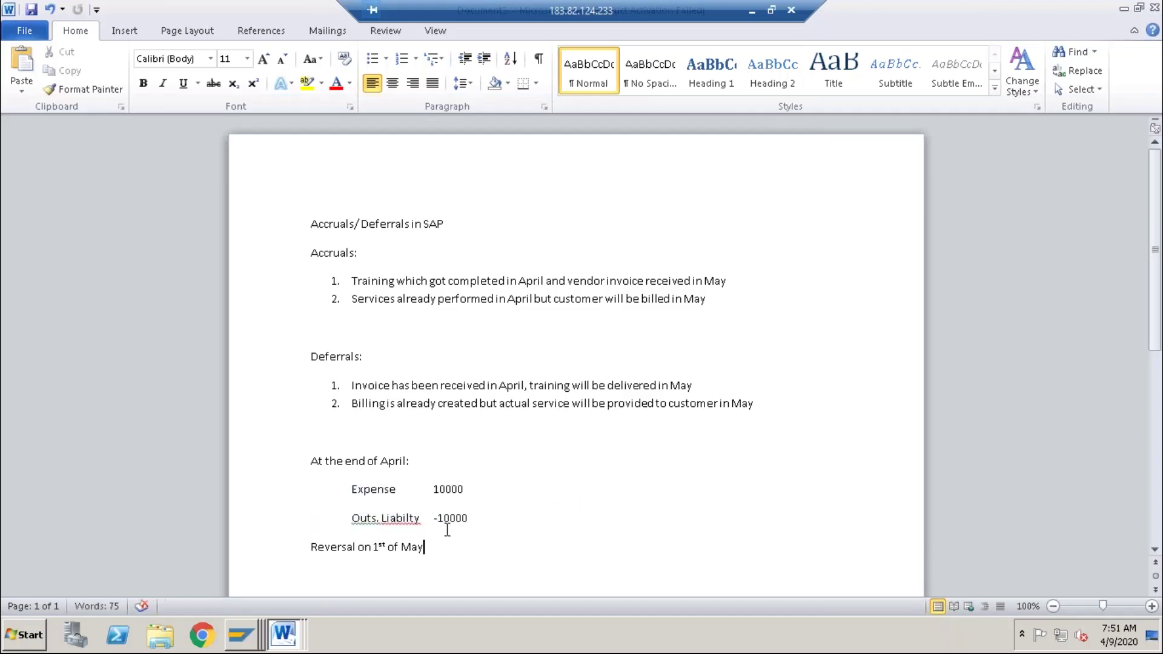
key("Down")
key("ctrl+v")
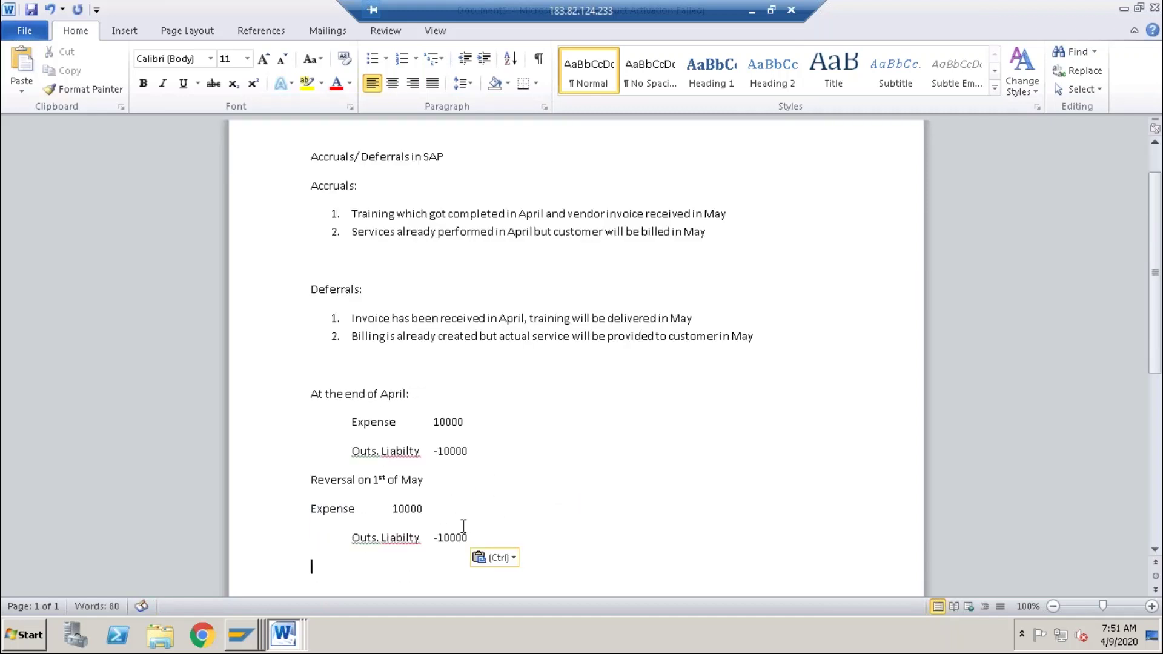
key("Up")
key("Up")
key("Tab")
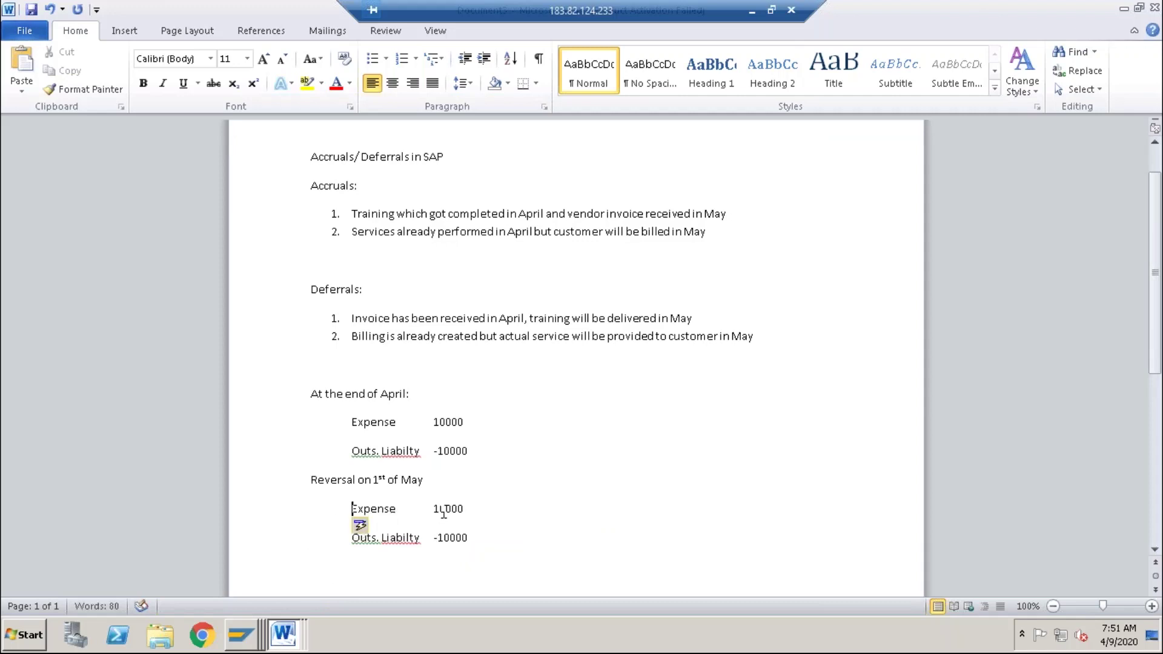
Flip the reversal amounts to Expense -10000 and Outs. Liabilty 10000
left_click(435, 510)
type("-")
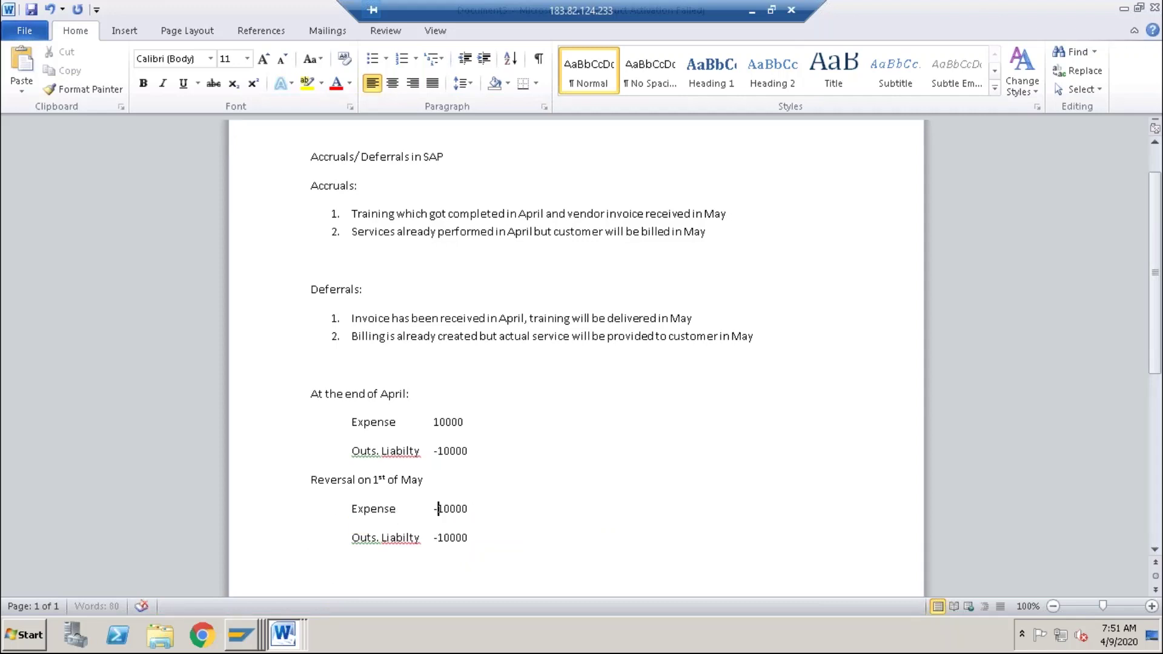
left_click(437, 538)
key("BackSpace")
left_click(466, 538)
Add the line 'On 15th May, vendor sent the invoice' below the reversal entries
left_click(398, 424)
left_click(398, 451)
left_click(451, 451)
left_click(448, 538)
left_click(488, 536)
key("Return")
key("Return")
type("On 1")
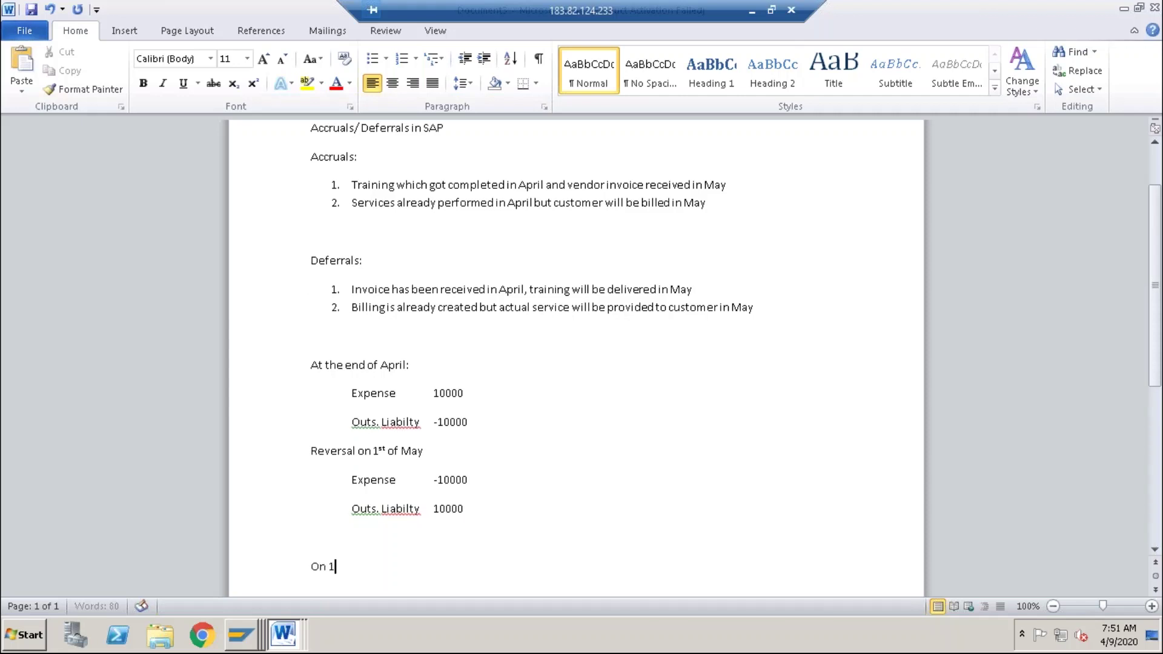
type("5th May, vendor sent")
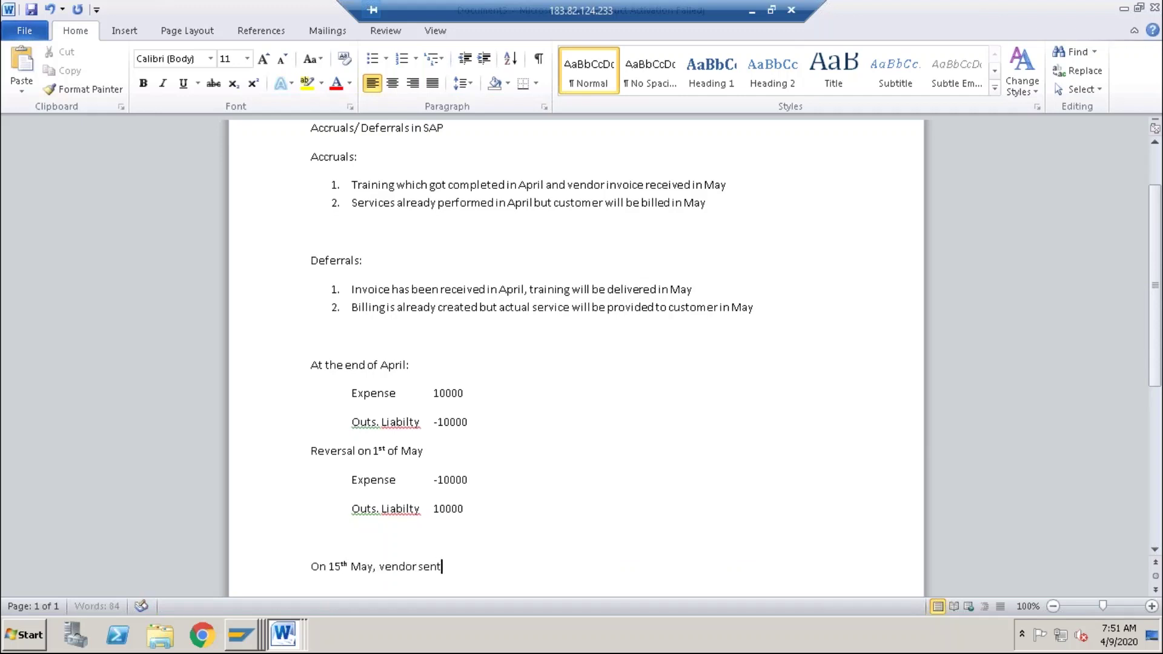
type(" the invoice")
Under the invoice heading, add indented lines 'Expense 10000' and 'Vendor -10000'
key("Return")
key("Tab")
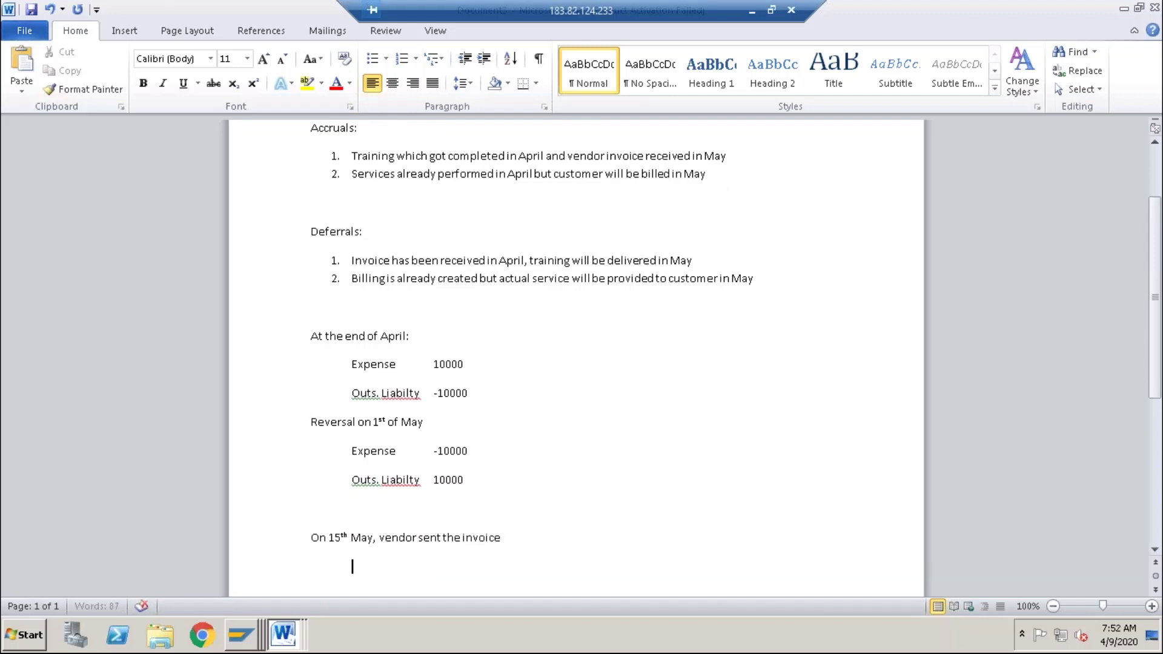
type("Expense")
key("Tab")
type("10000")
key("Return")
key("Tab")
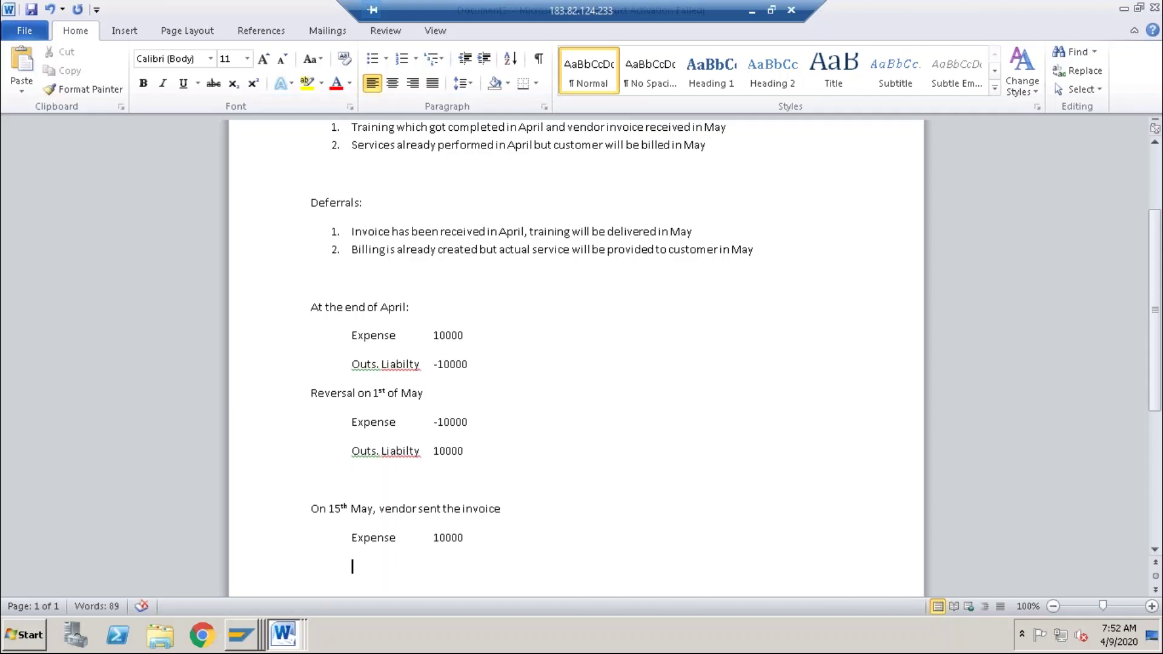
type("Vendor")
key("Tab")
type("-10000")
Label the April heading '(FBS1)' and the 1st May reversal heading '(F.81)'
left_click_drag(311, 307, 468, 464)
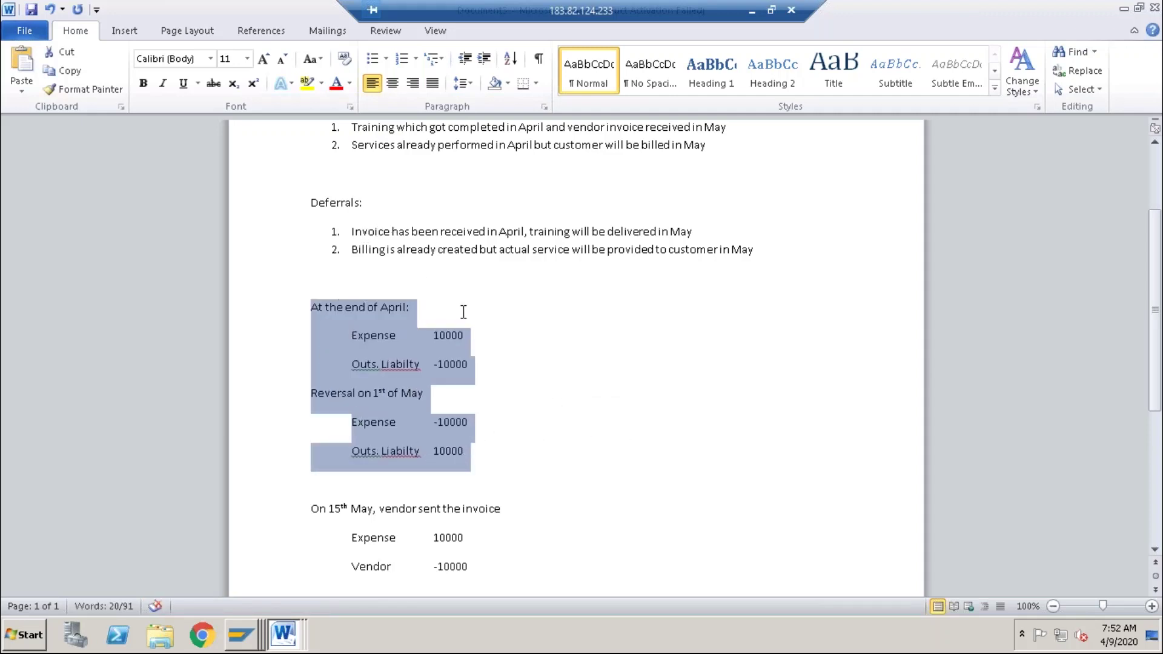
left_click(379, 341)
left_click(312, 307)
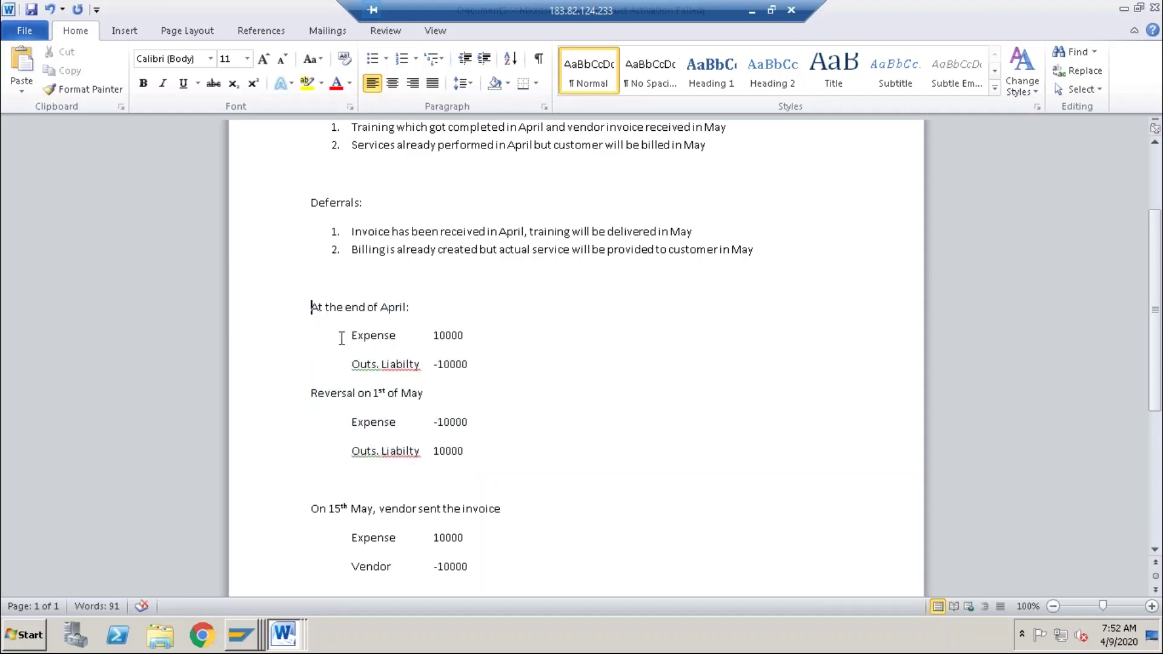
left_click_drag(341, 338, 467, 464)
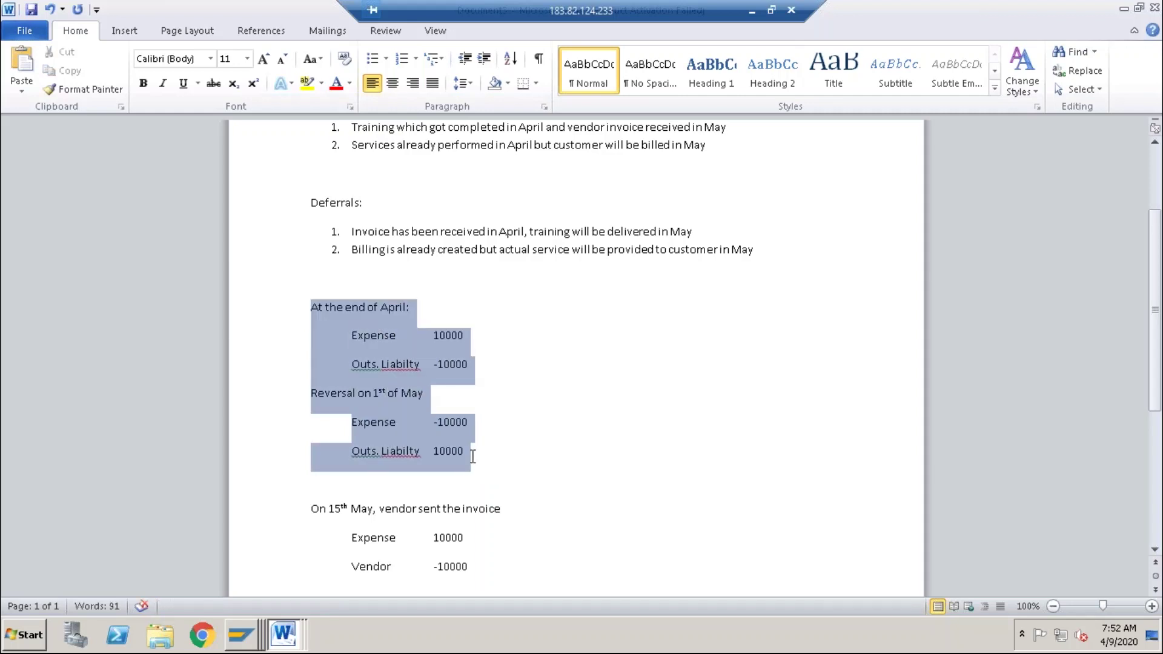
left_click(410, 307)
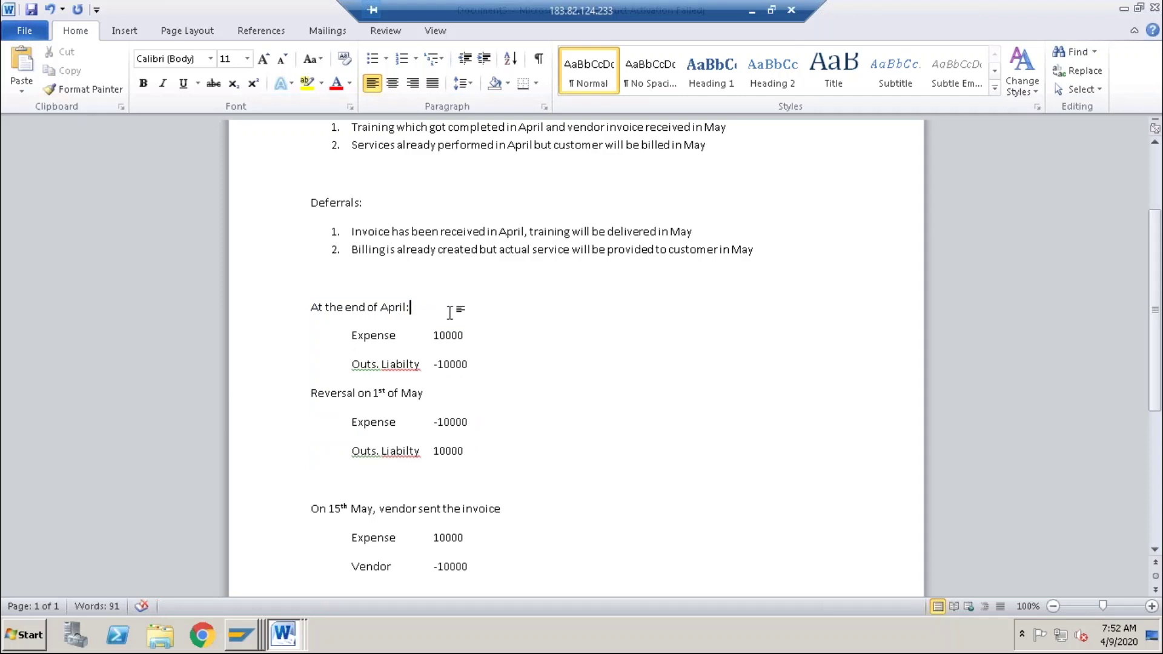
type("(FBS1)")
left_click(453, 397)
type("(F.81)")
left_click(241, 636)
Switch to SAP and start transaction FBS1 for an accrual/deferral document
left_click(176, 507)
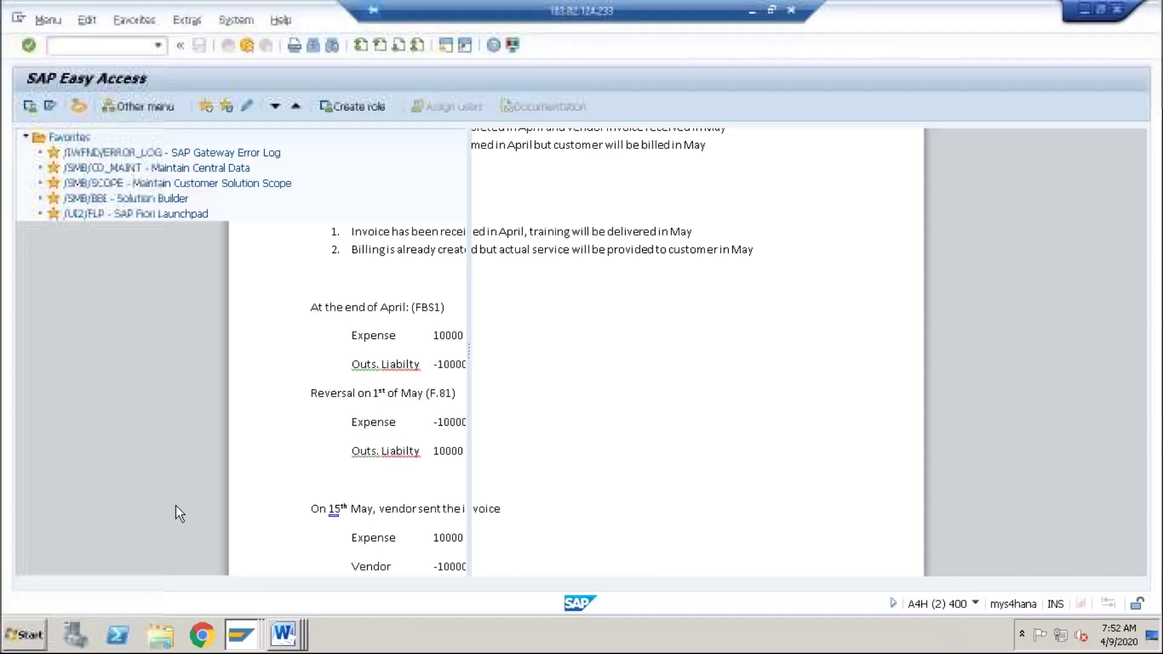
left_click(116, 49)
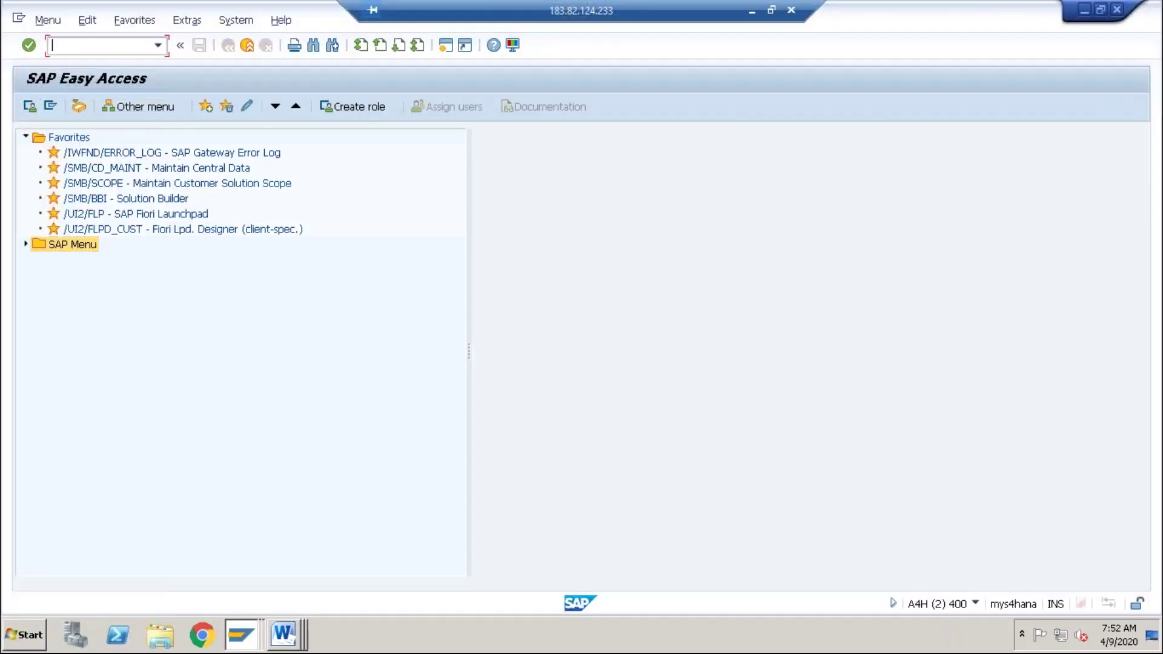
type("/nfbs1")
key("Return")
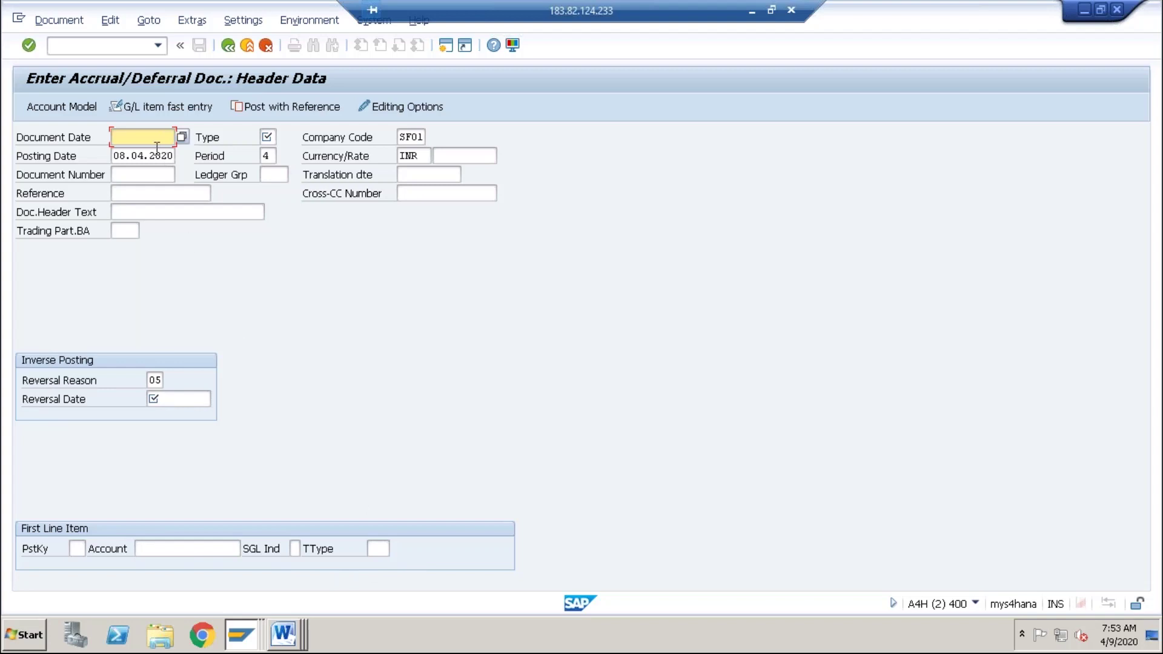
Enter document date 30042020, document type SA and posting date 30042020
left_click(134, 132)
type("3004")
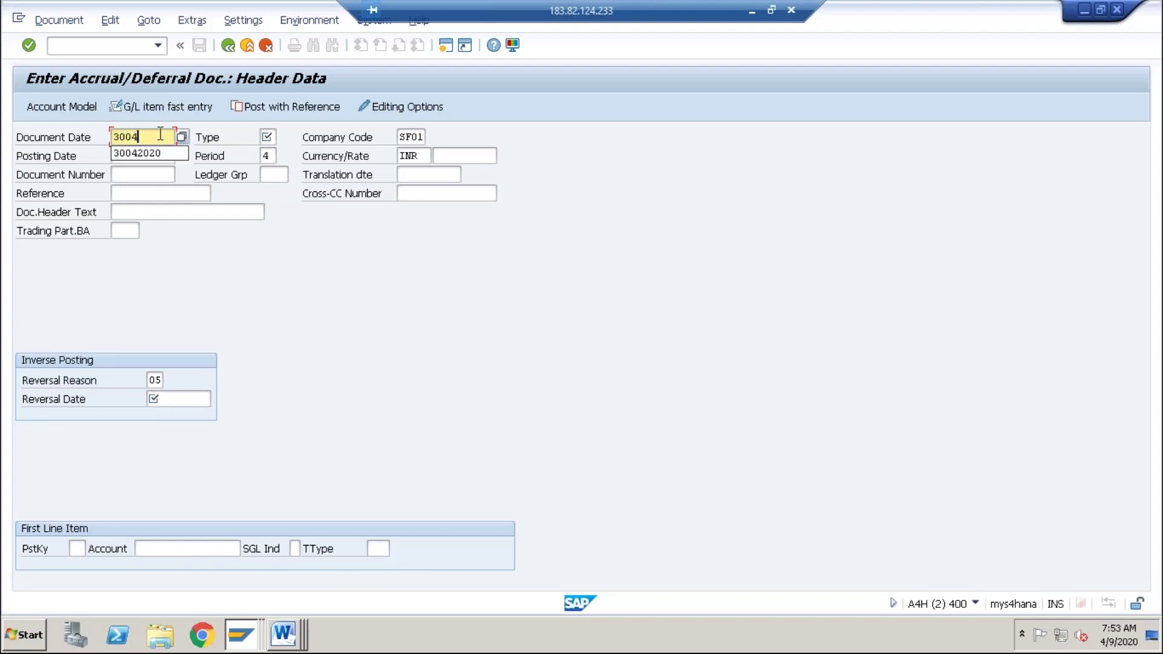
type("2020")
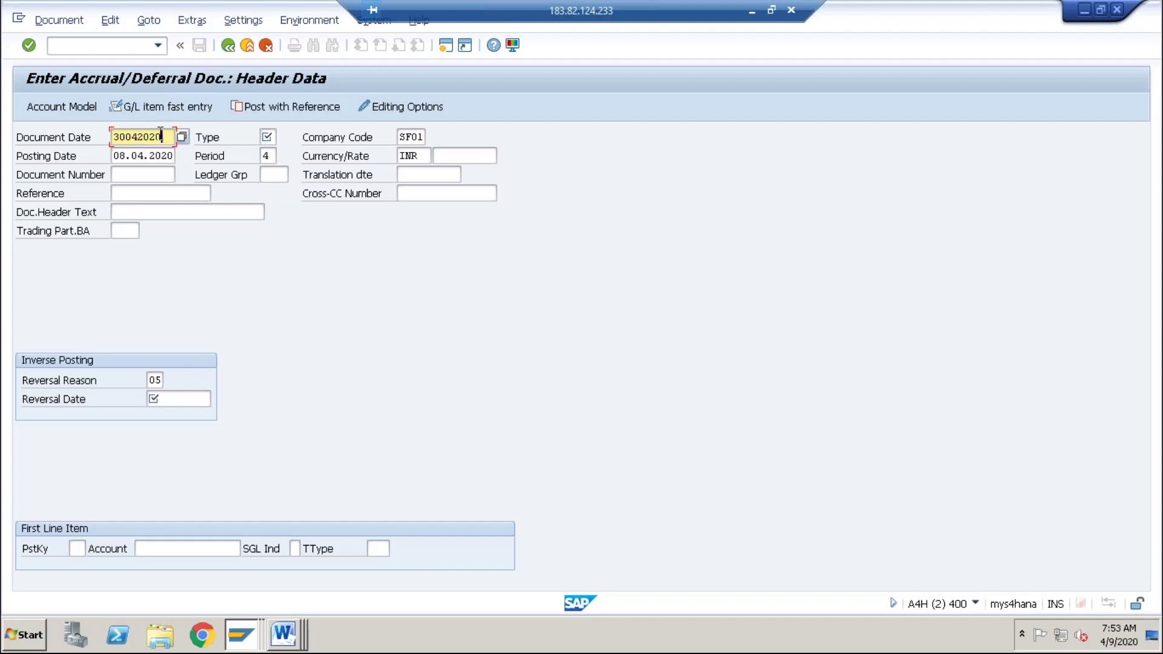
key("Tab")
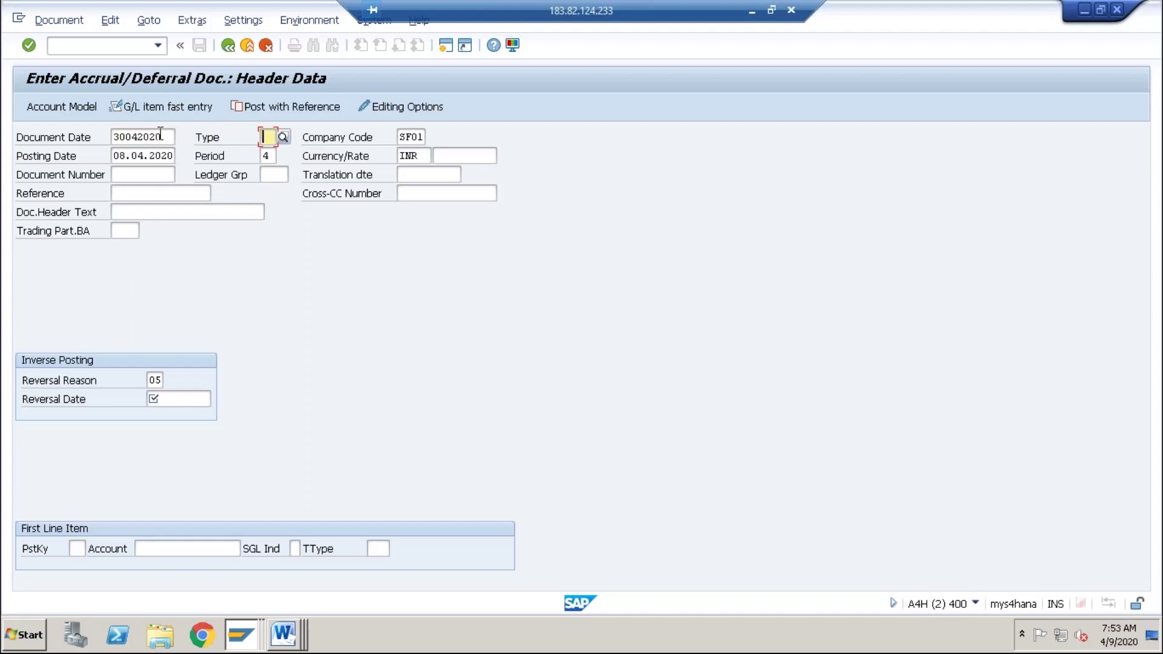
type("SA")
key("Tab")
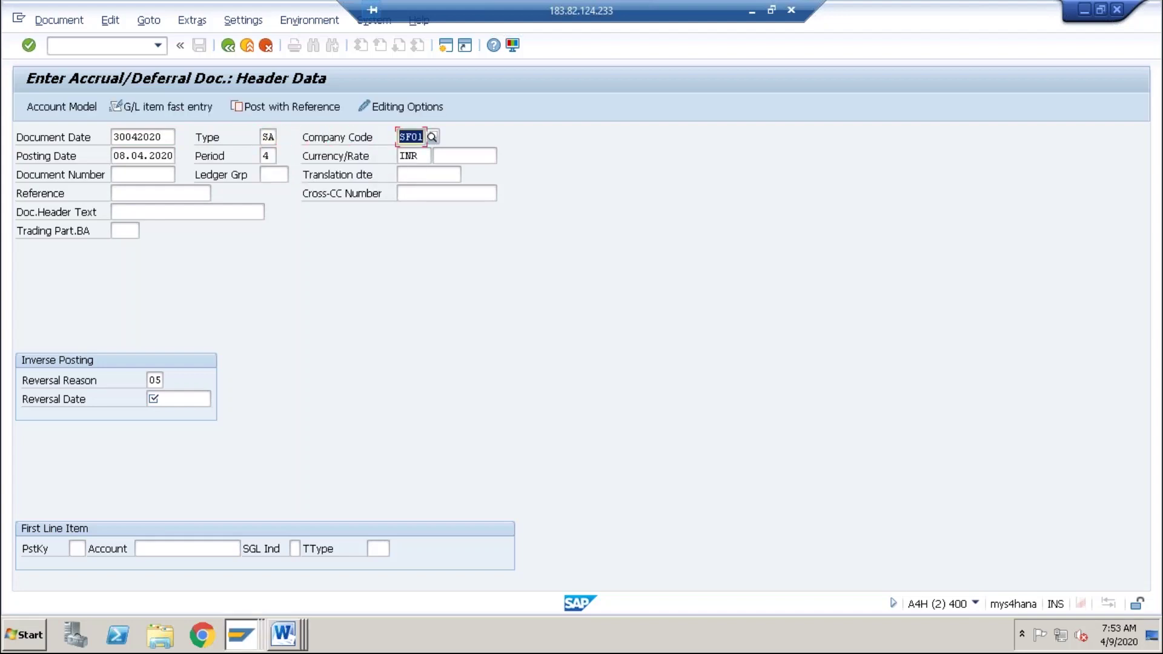
key("Tab")
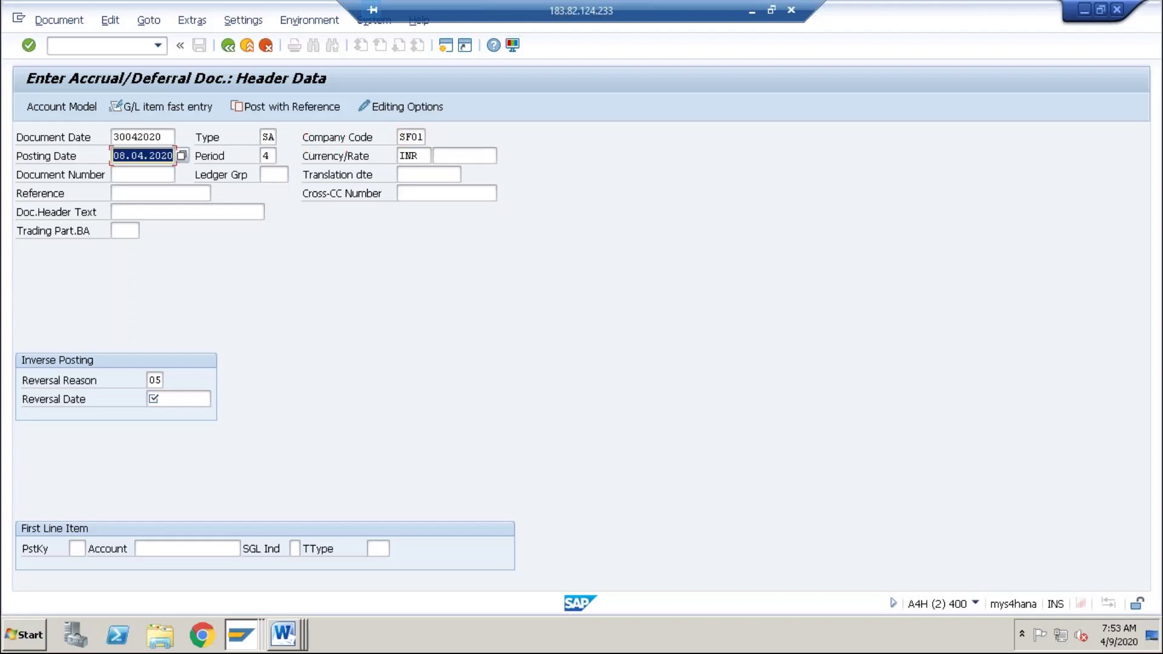
type("3004")
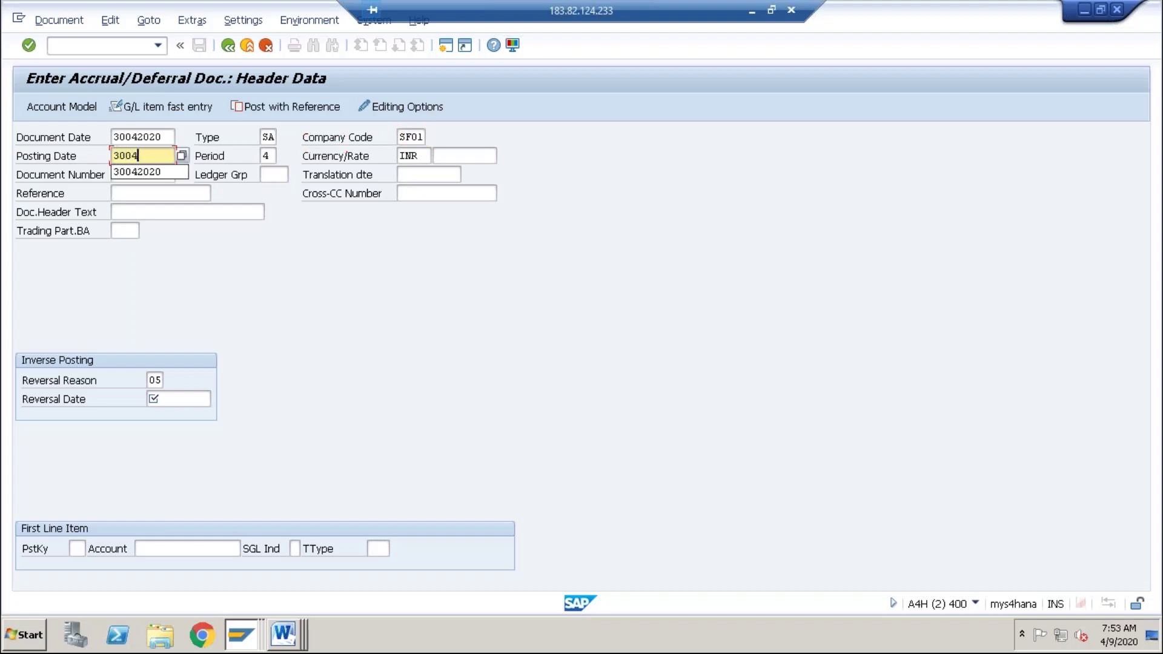
type("2020")
key("Tab")
key("Tab")
key("Tab")
key("Tab")
key("Tab")
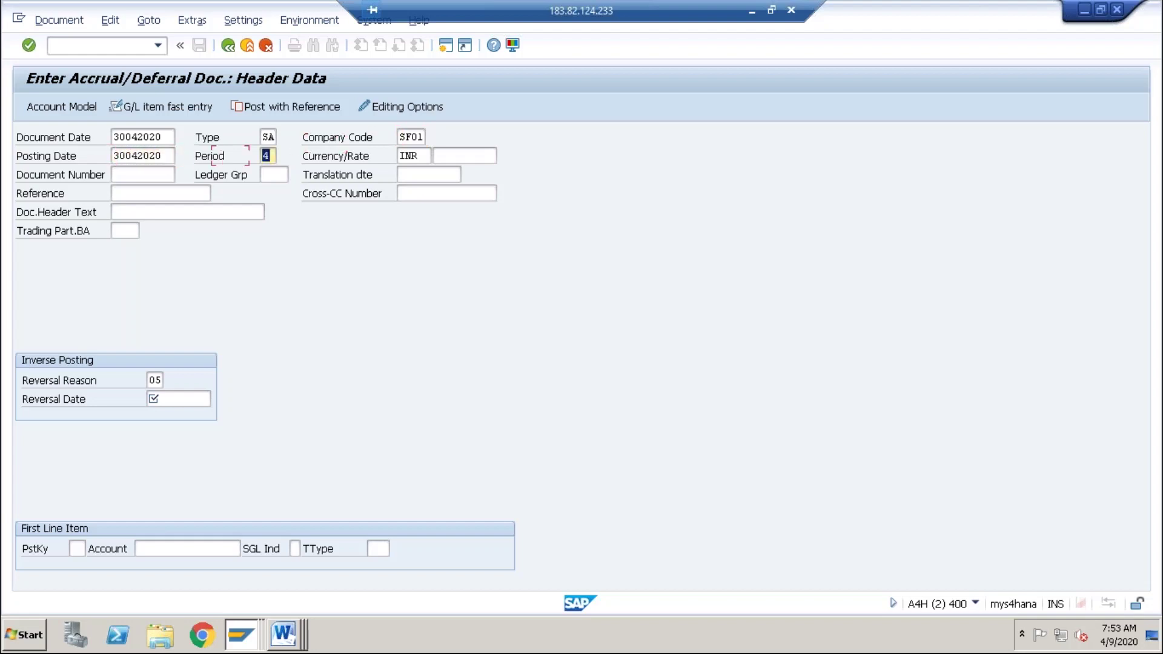
key("Tab")
key("Tab")
key("Tab")
key("Tab")
key("Tab")
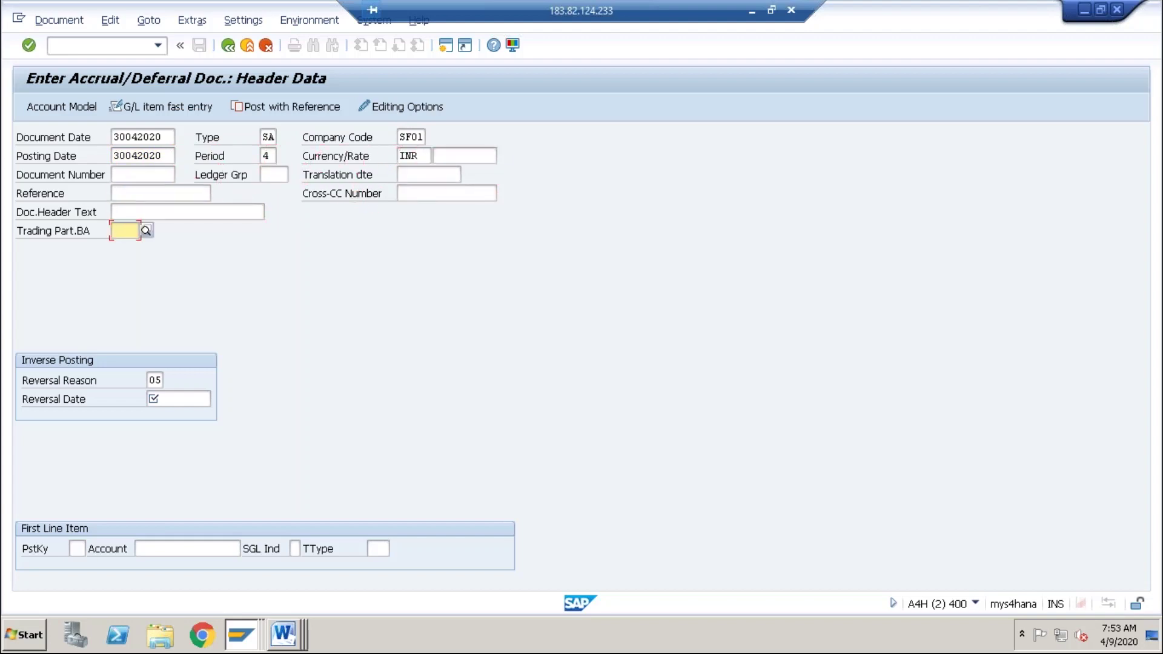
Set the reversal reason to 05, accrual/deferral posting
left_click(188, 212)
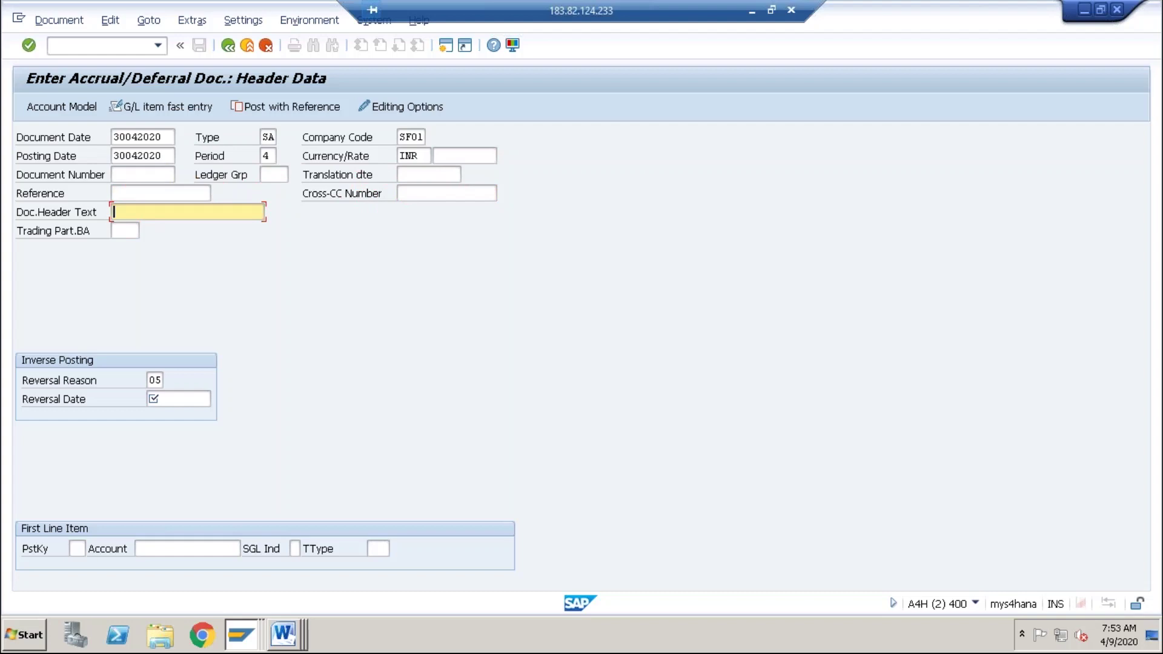
key("Tab")
key("Tab")
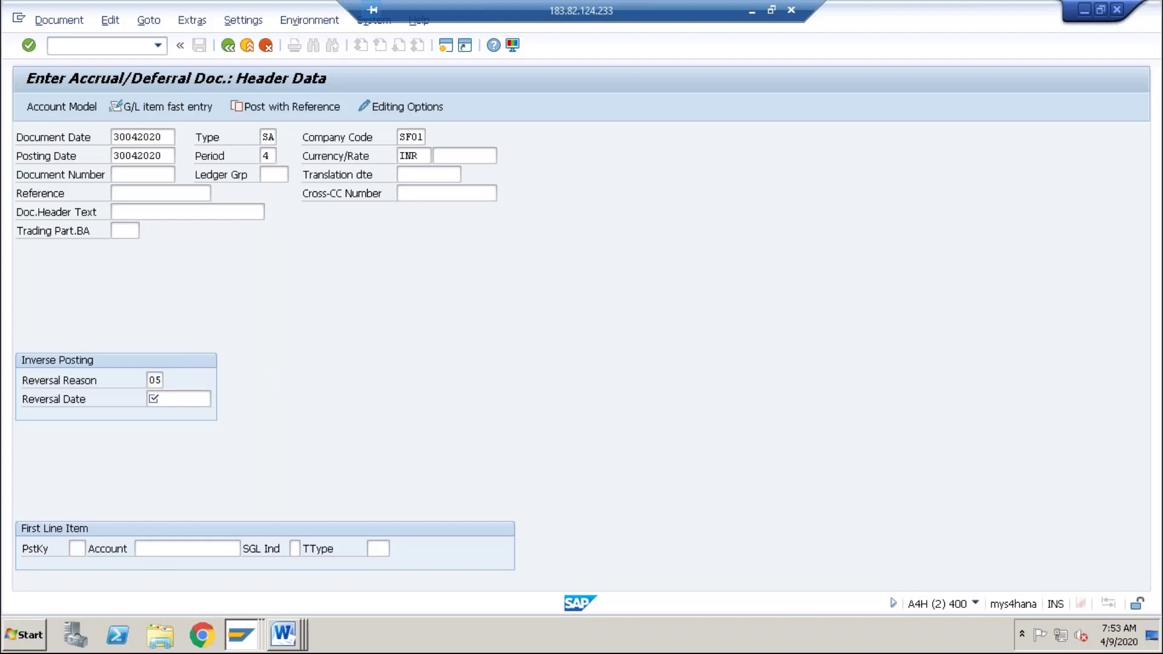
key("F4")
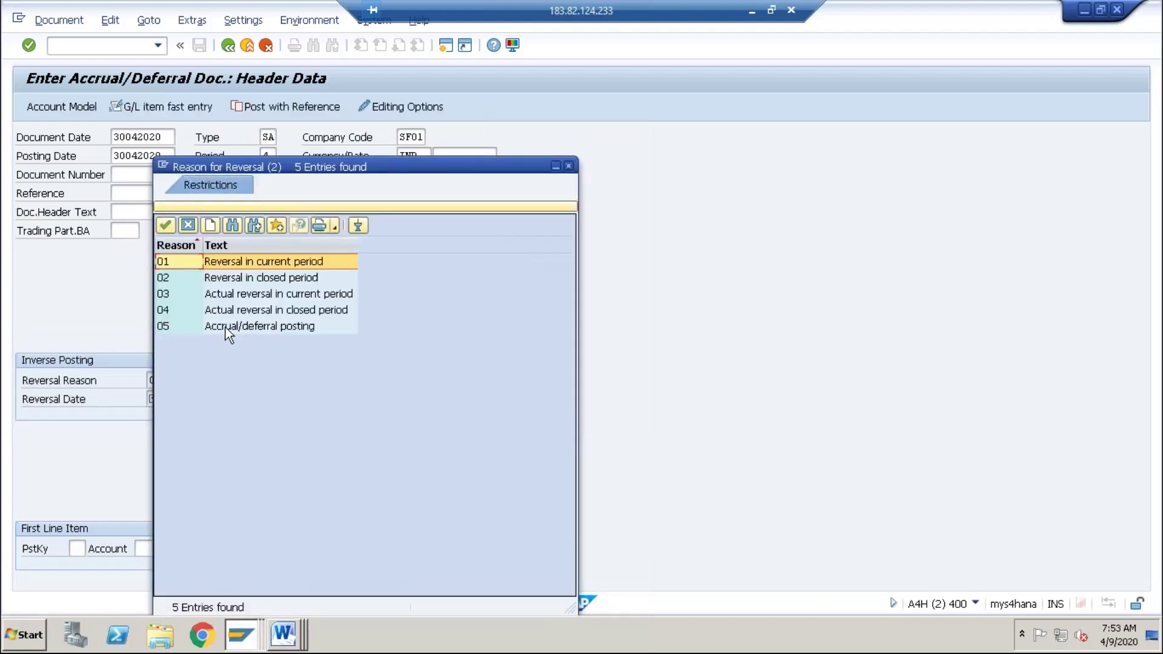
left_click(226, 327)
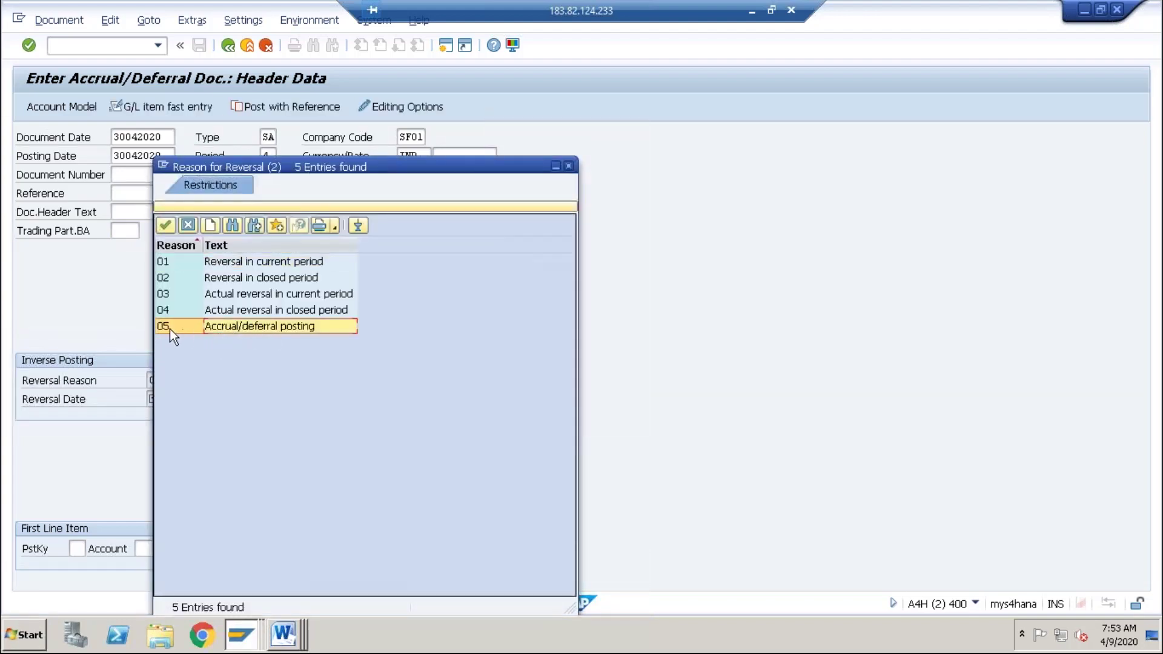
double_click(266, 327)
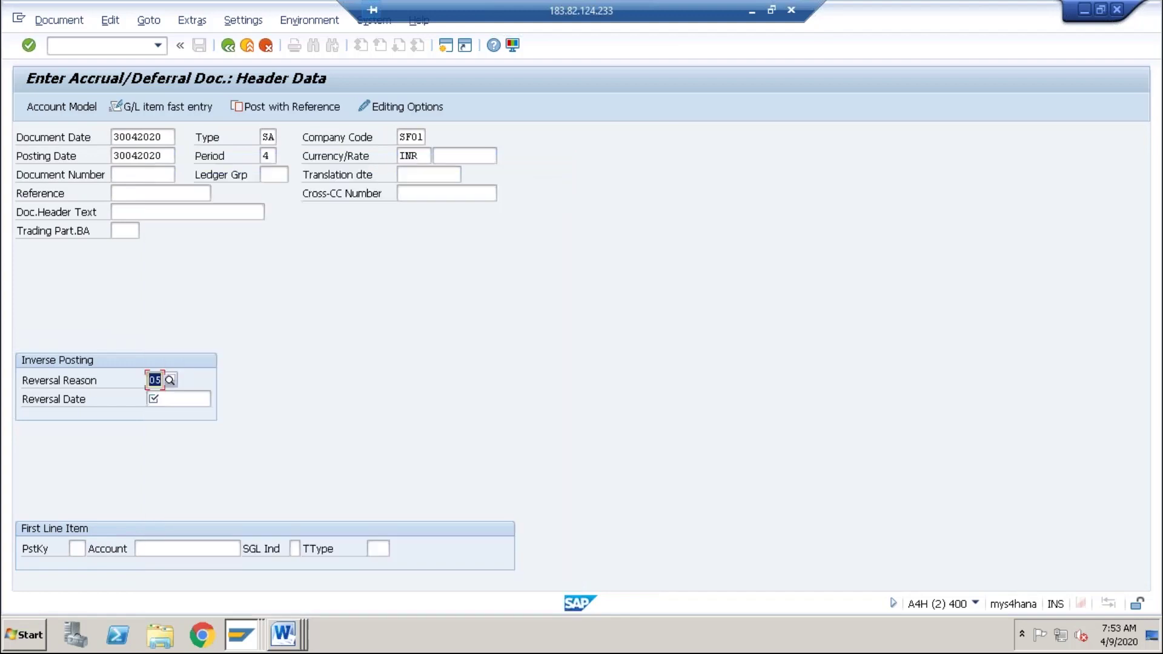
left_click(169, 401)
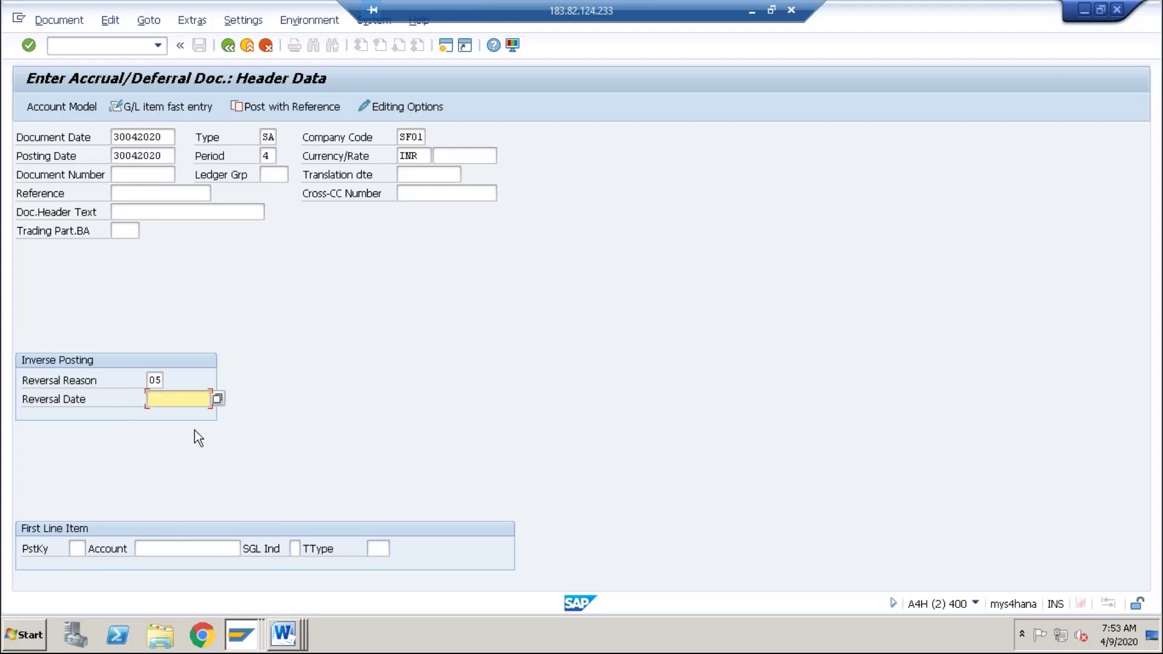
key("alt+Tab")
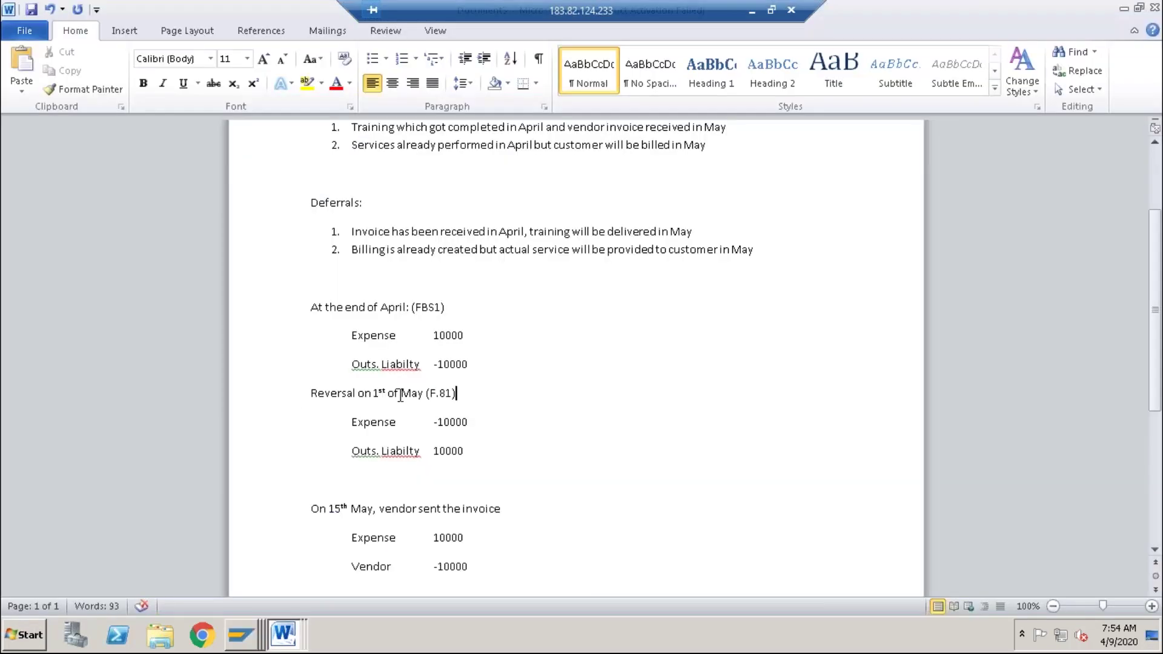
Check the 1st of May (F.81) date in the Word notes and enter reversal date 01052020
left_click_drag(461, 393, 373, 394)
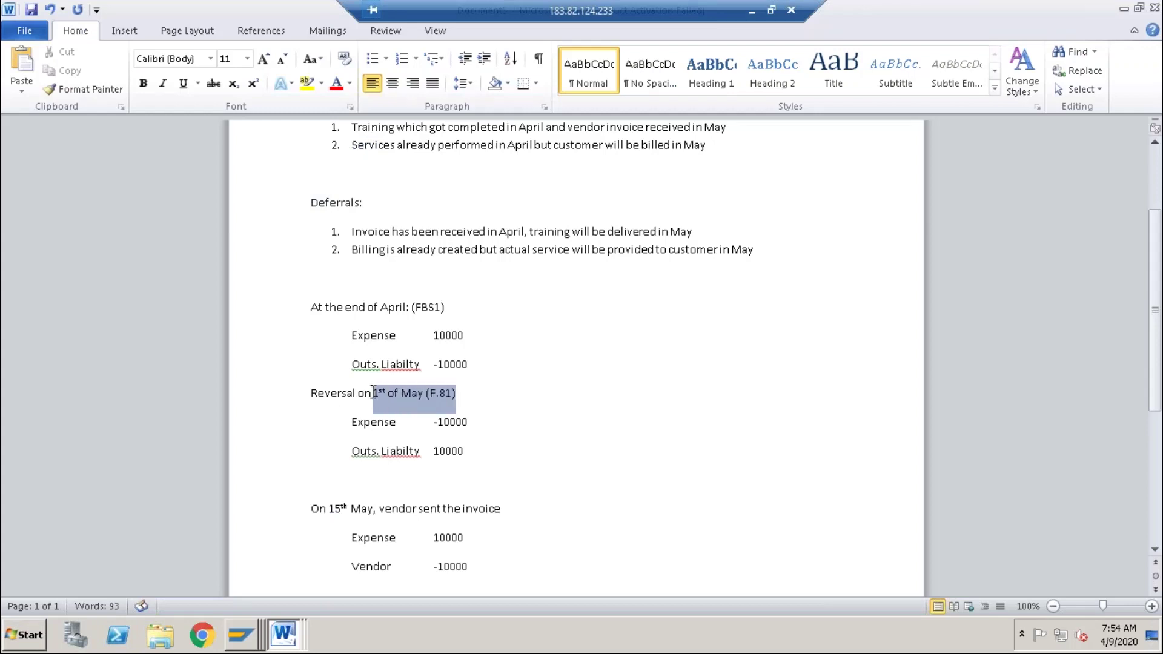
key("alt+Tab")
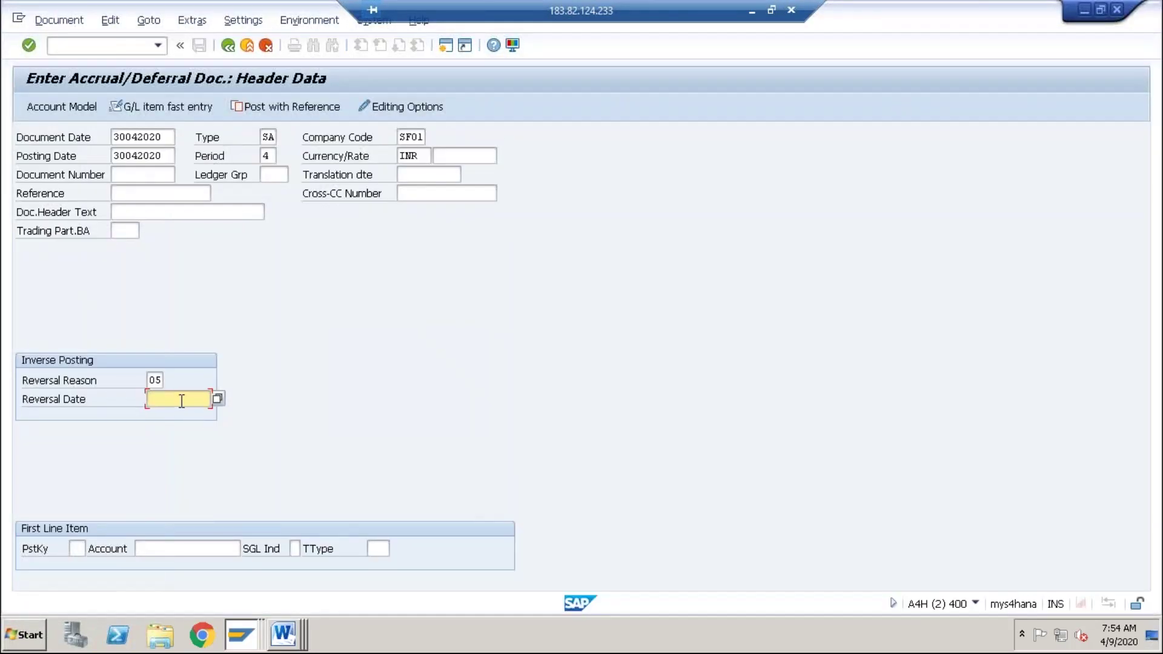
type("01.")
key("BackSpace")
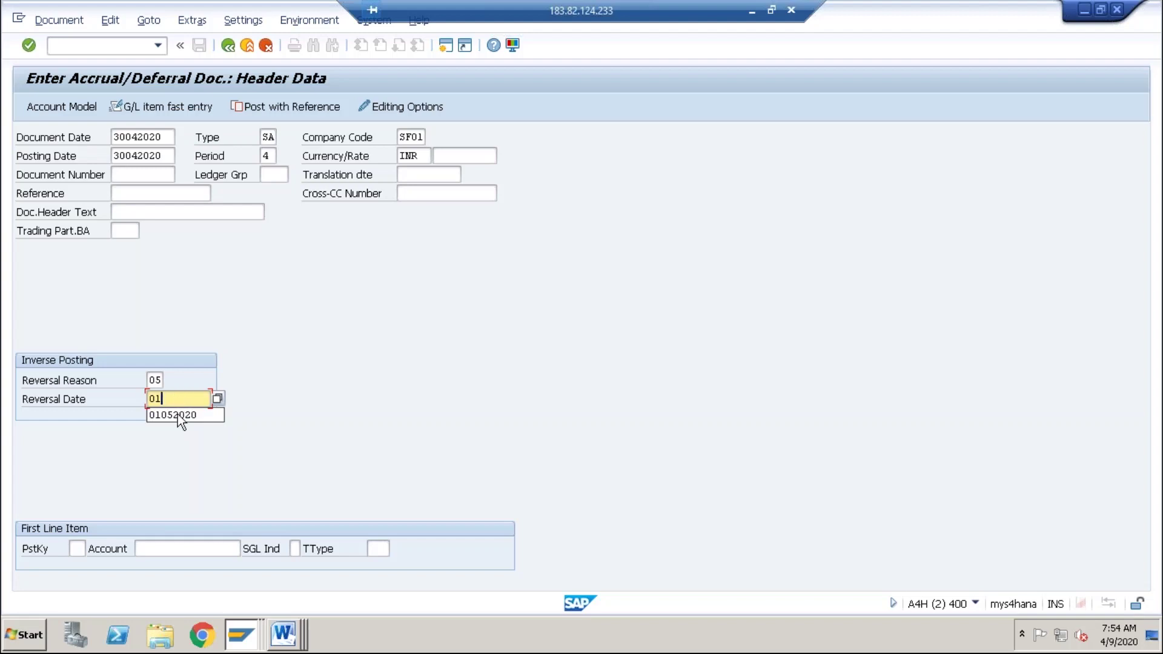
left_click(178, 416)
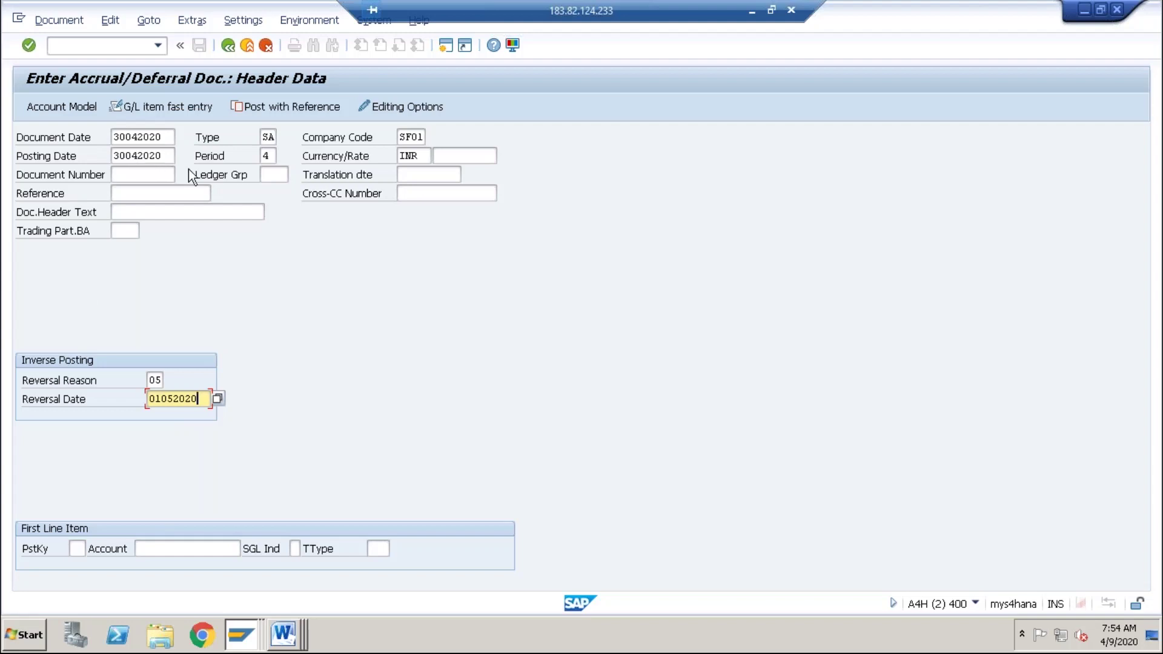
Review the April Expense entry in the Word notes, then return to the first line item
key("alt+Tab")
left_click_drag(397, 338, 467, 370)
left_click(446, 335)
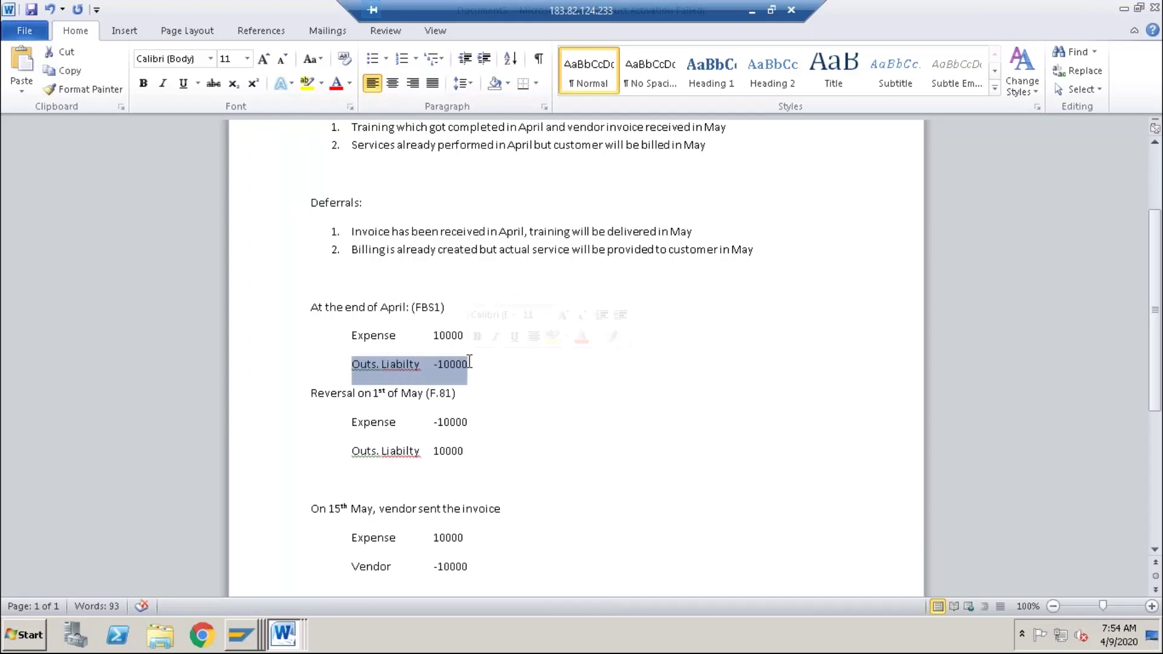
key("alt+Tab")
left_click(83, 548)
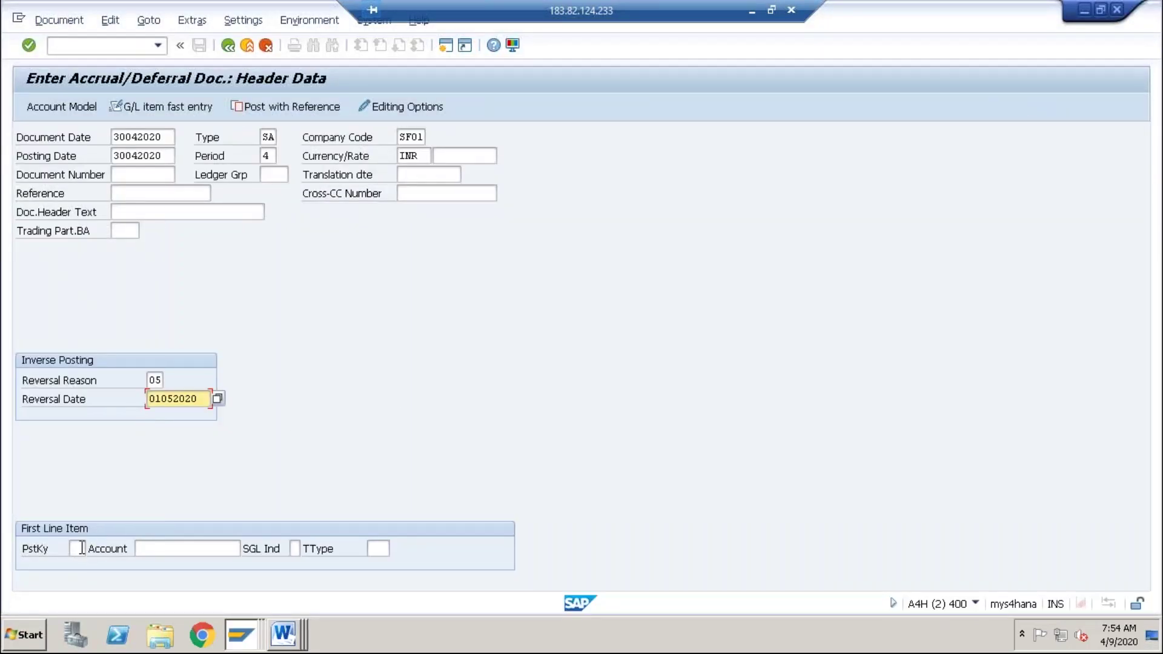
Enter posting key 40 and G/L account 4006 Training Exp, accepting the future-date warning
type("40")
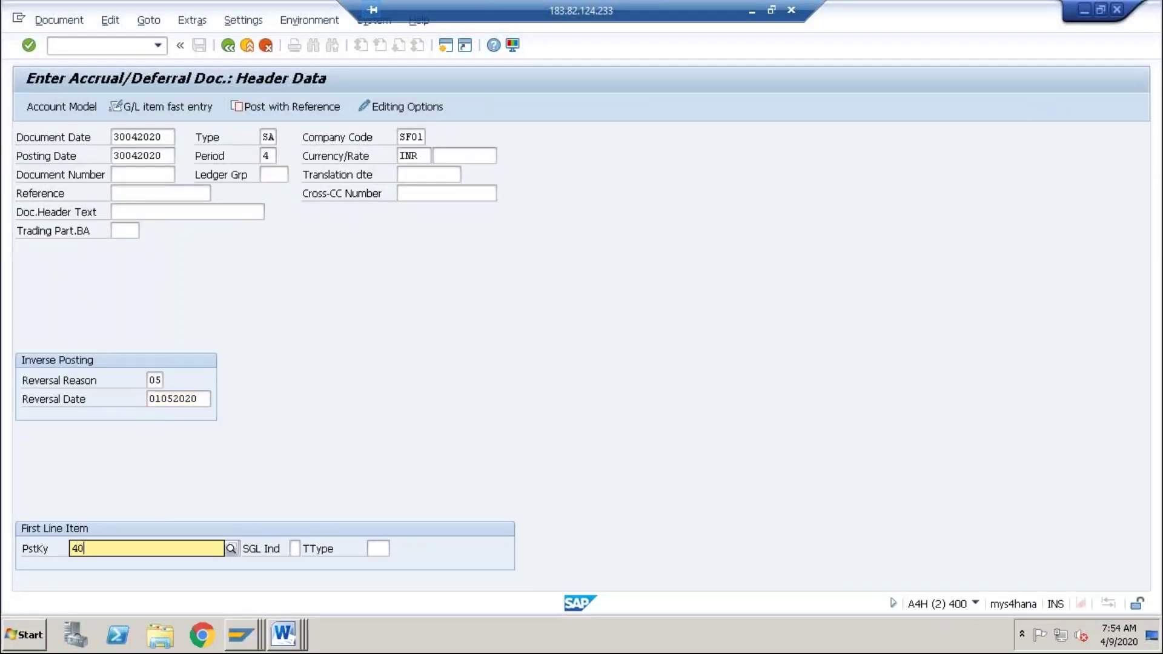
key("Return")
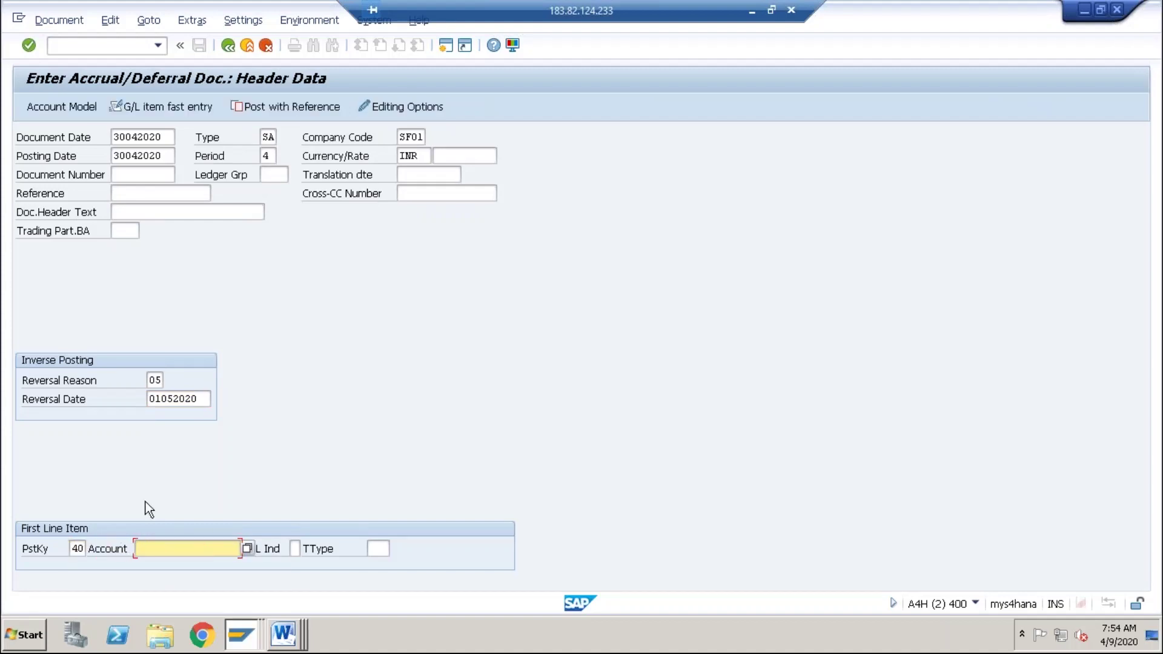
left_click(247, 548)
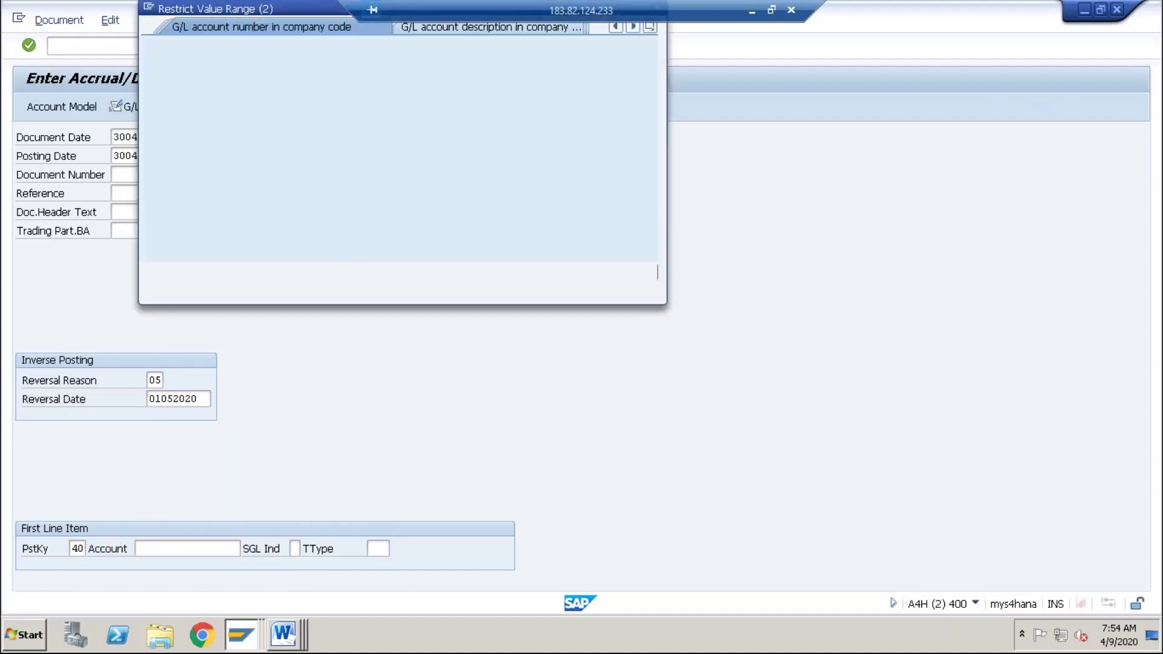
left_click(597, 273)
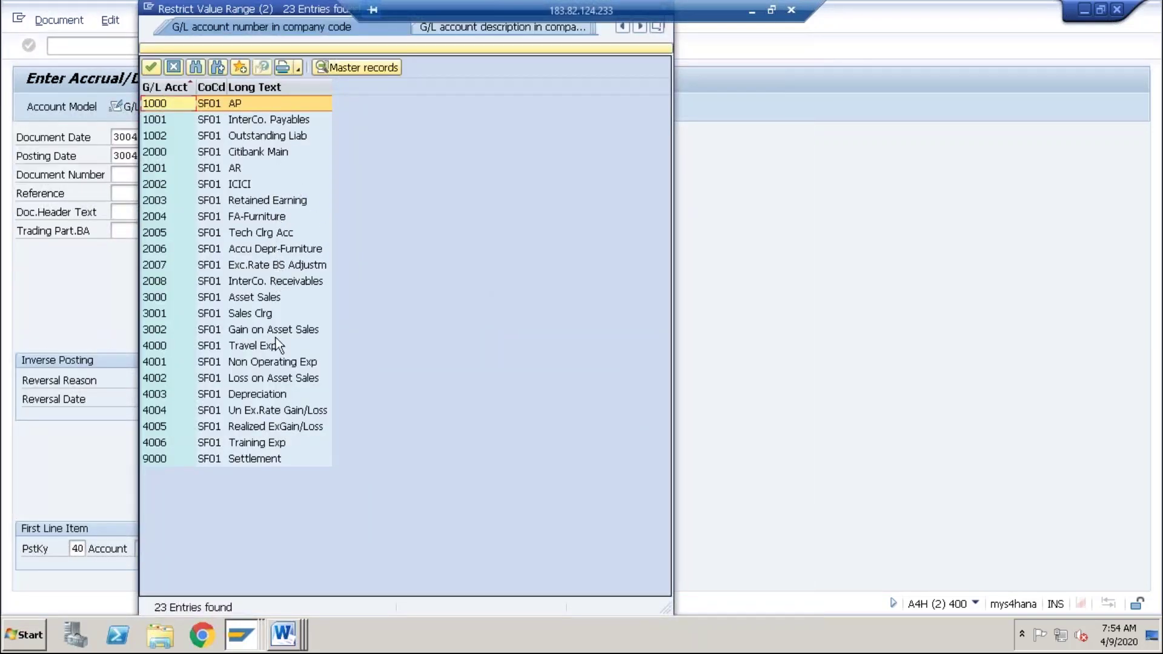
left_click(260, 443)
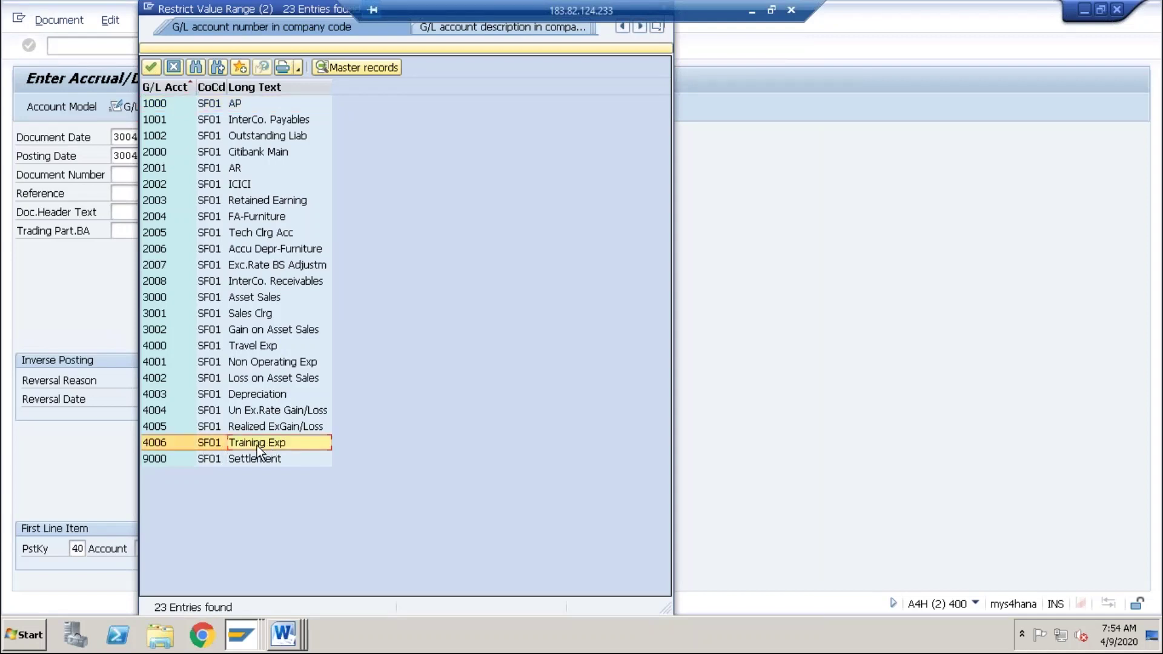
double_click(257, 444)
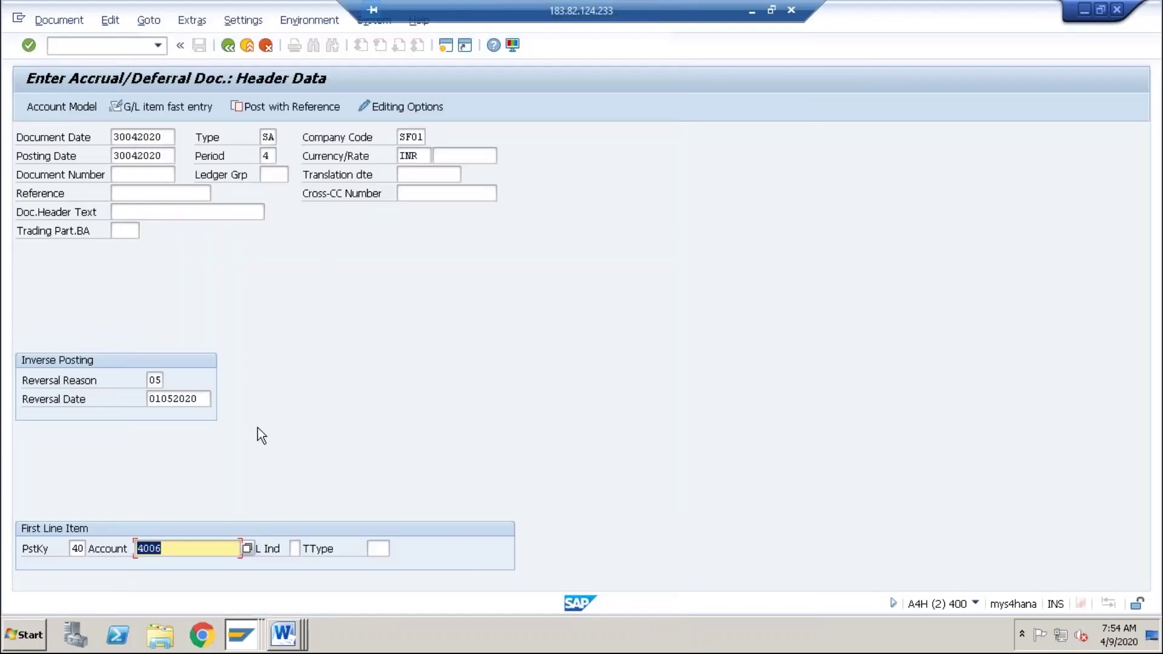
key("Return")
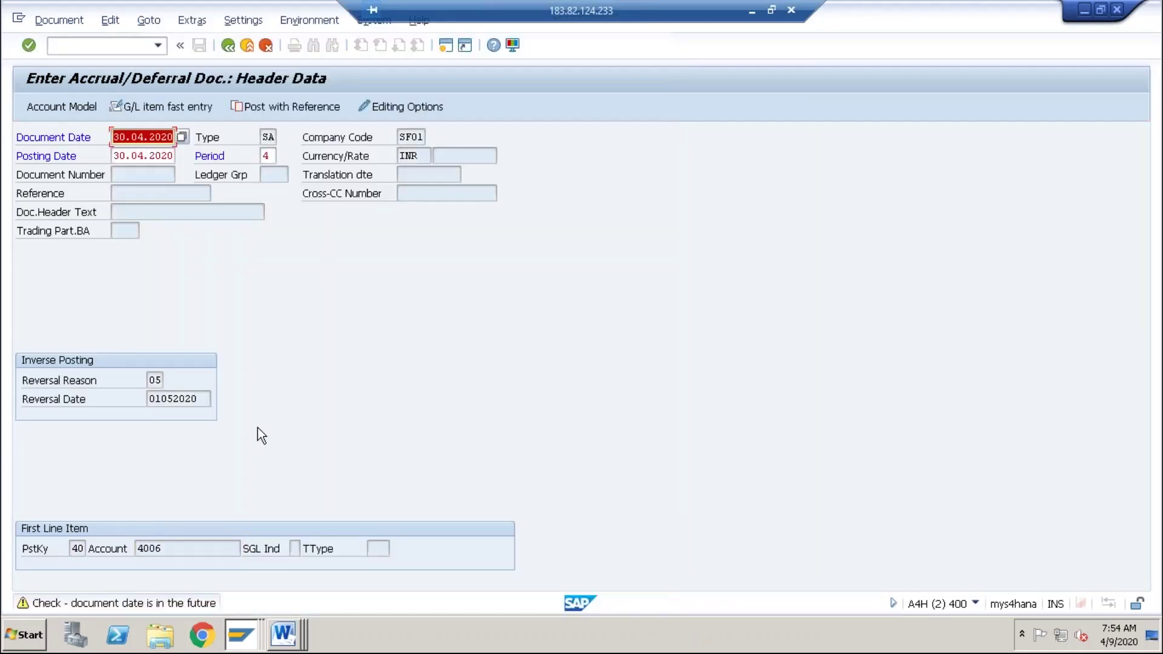
key("Return")
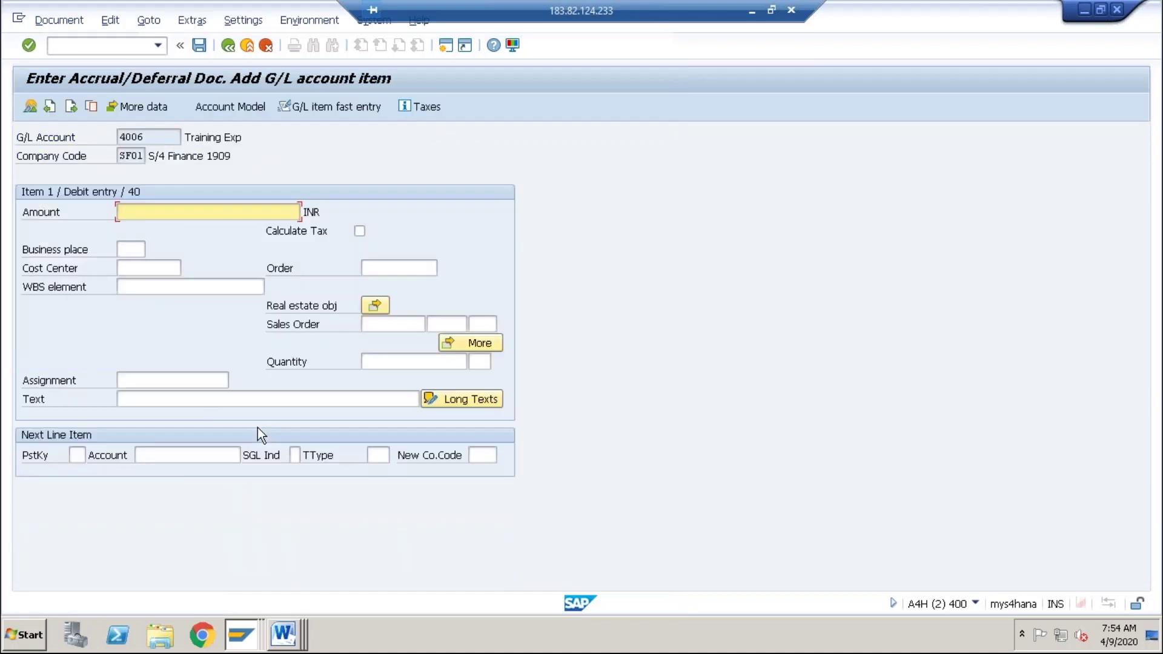
Give the 4006 debit line amount 10000 and cost center SF01-1ADM, with next posting key 50
type("10000")
key("Tab")
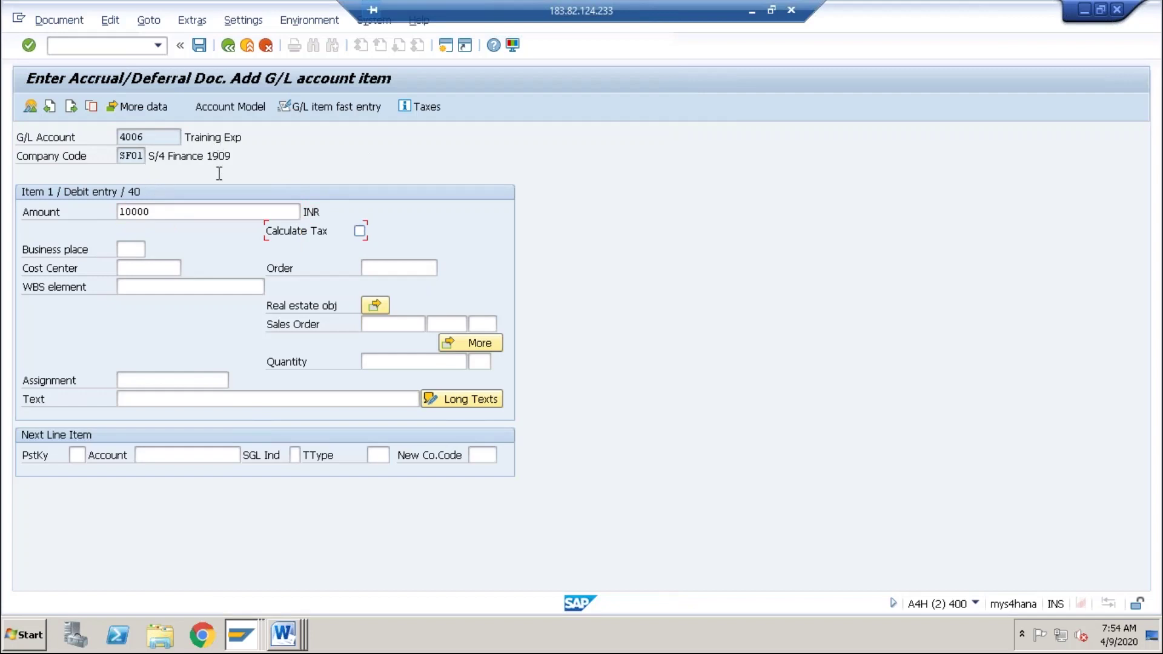
left_click(141, 266)
left_click(141, 285)
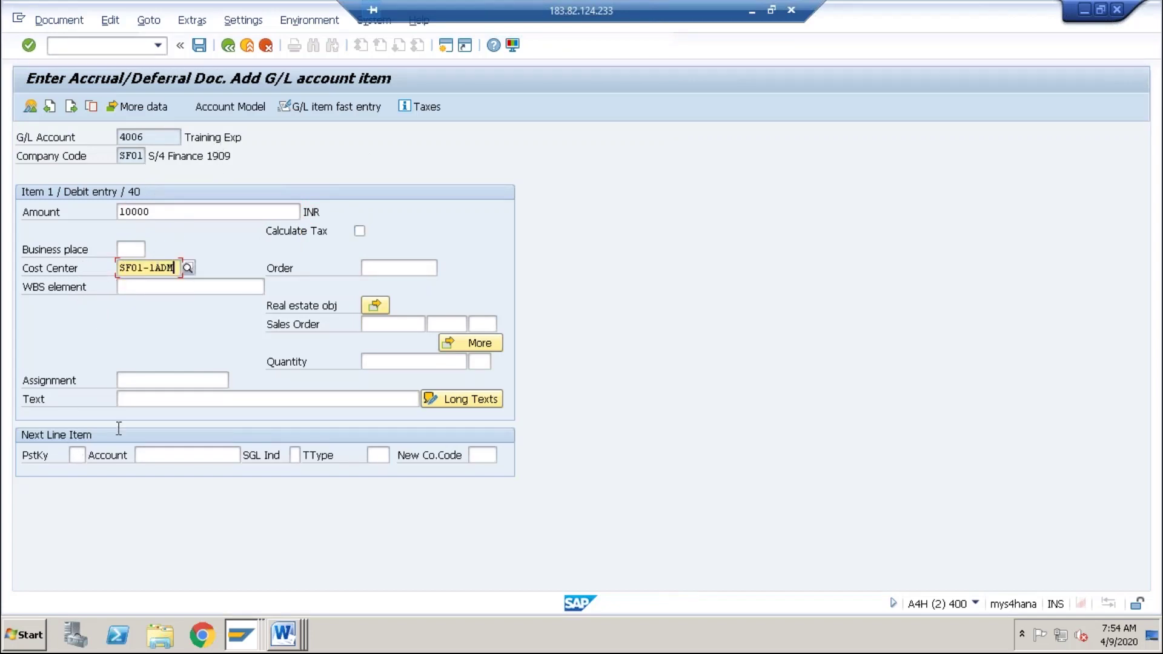
left_click(146, 404)
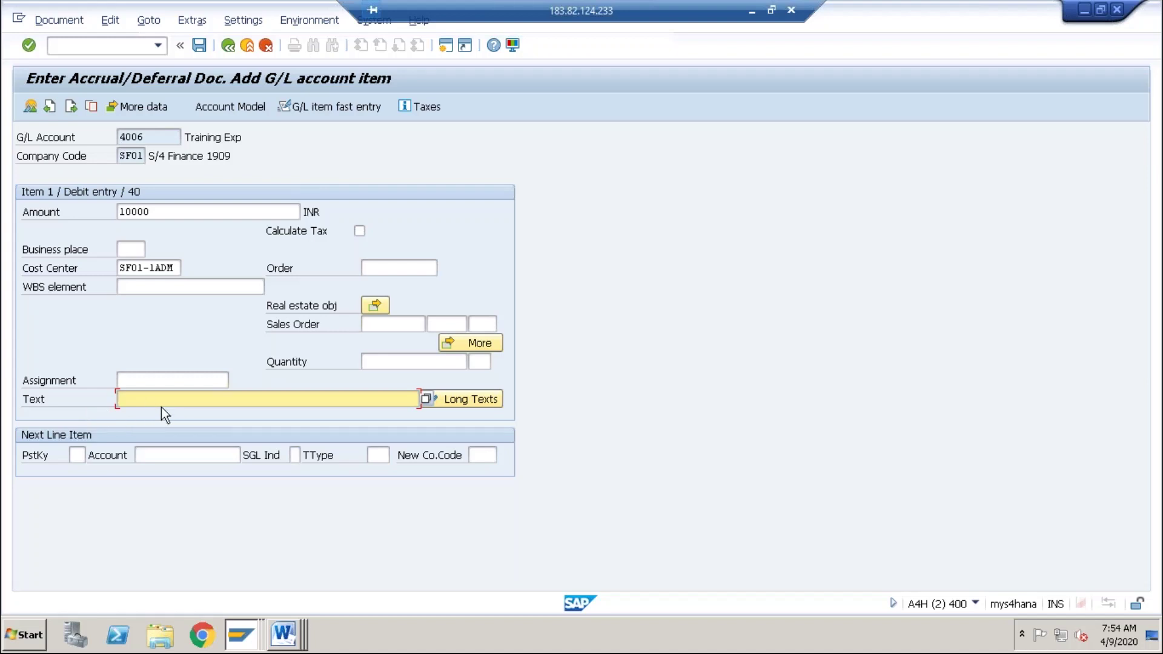
left_click(77, 454)
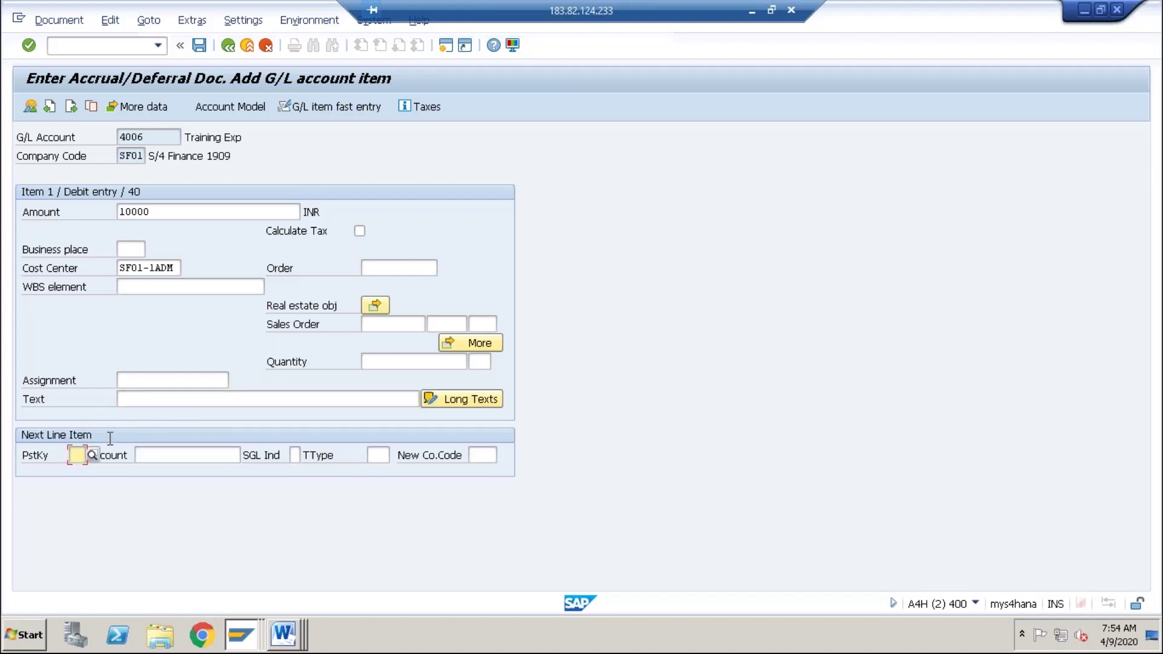
type("50")
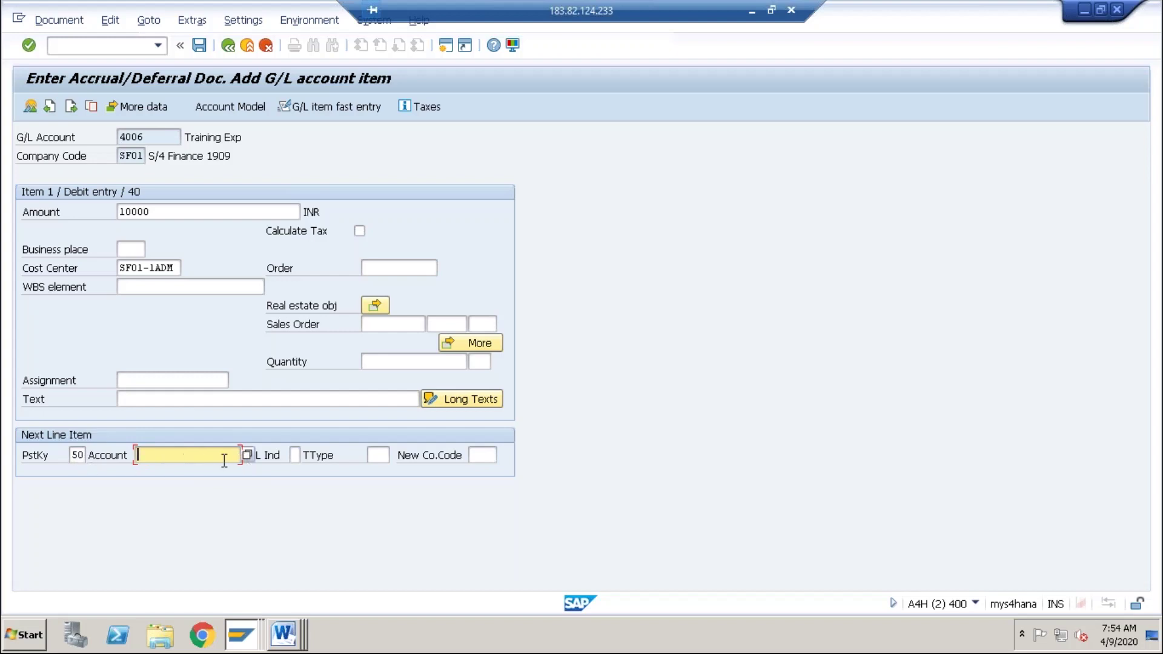
Set the credit line to account 1002 Outstanding Liab for 10000, then simulate the document
left_click(247, 455)
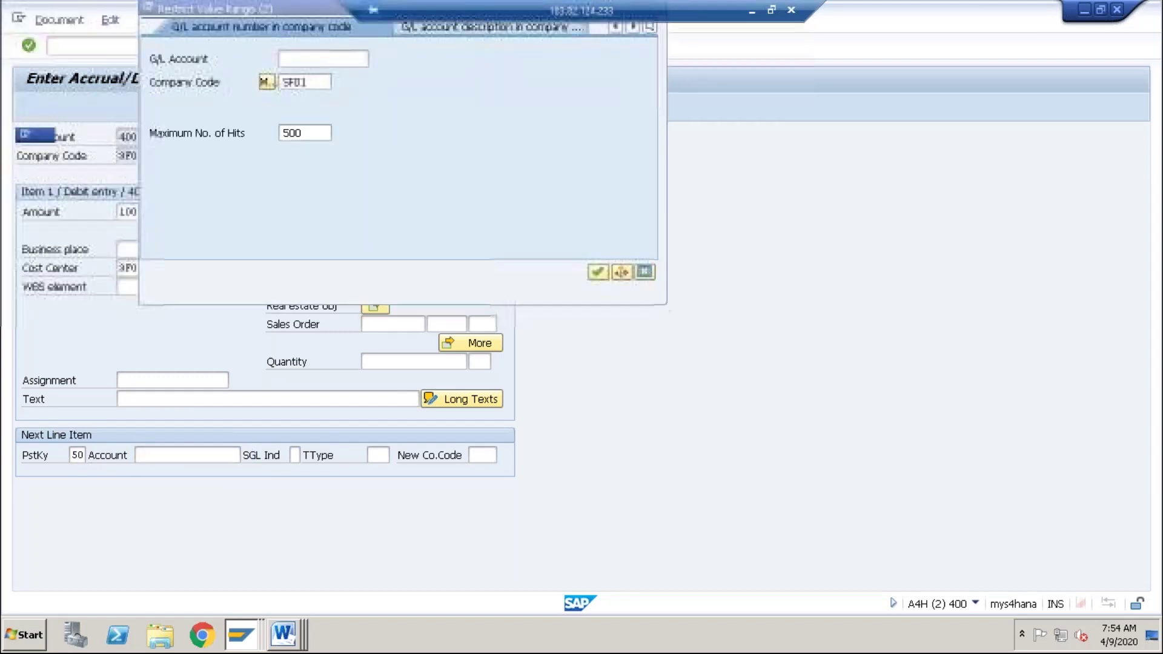
left_click(593, 271)
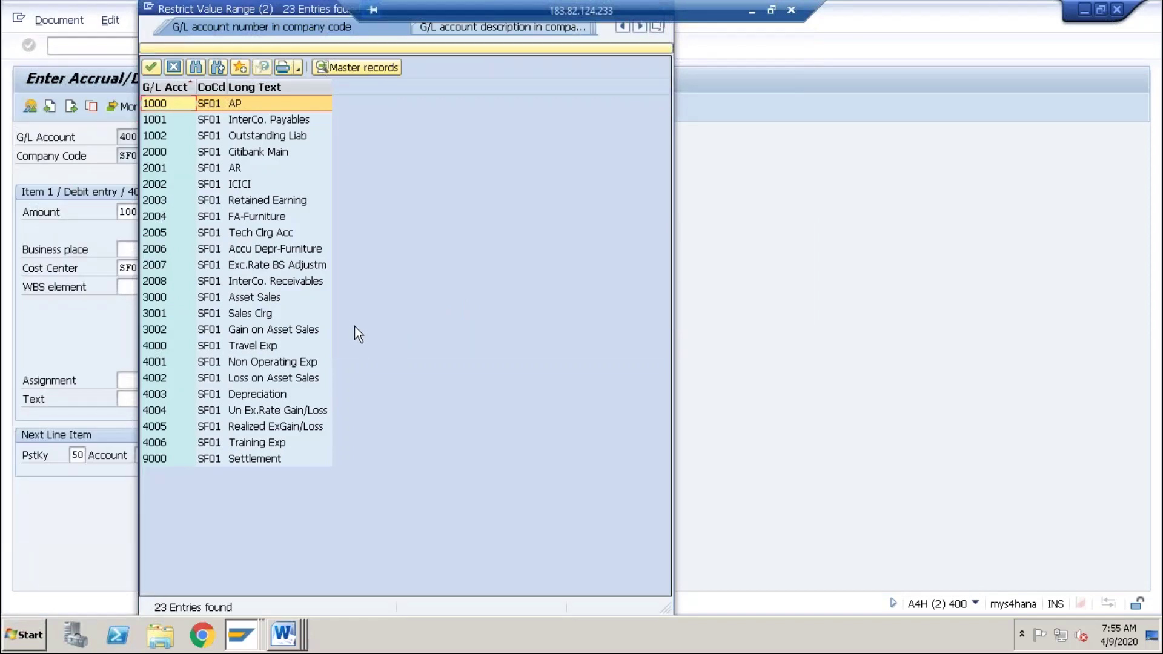
double_click(251, 136)
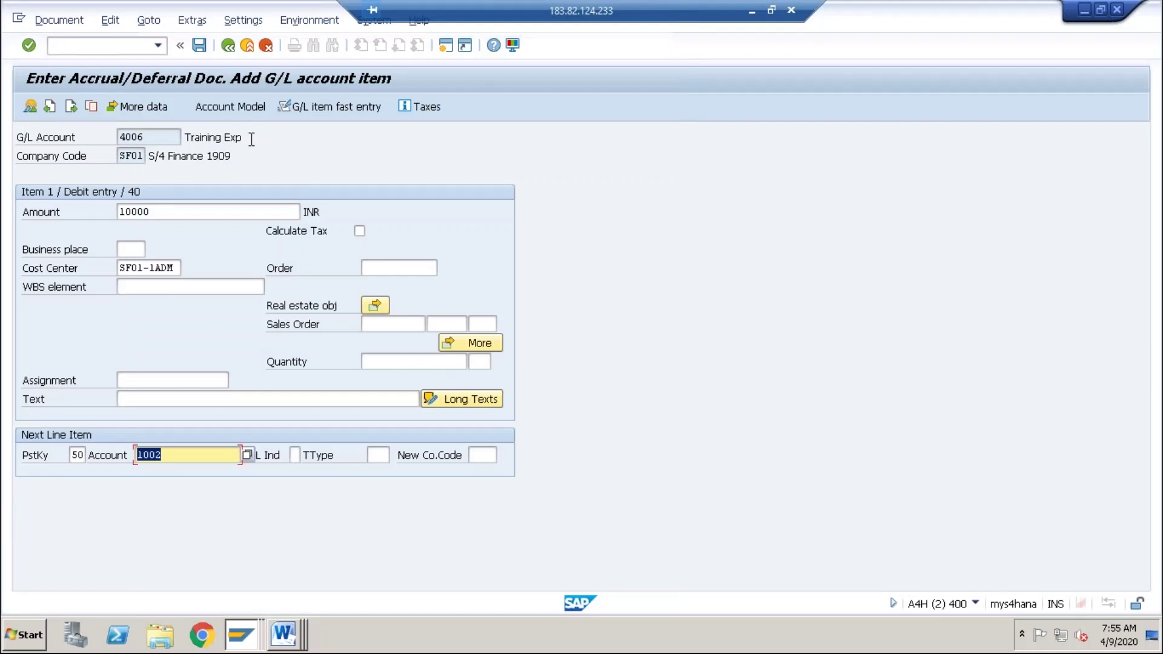
key("Return")
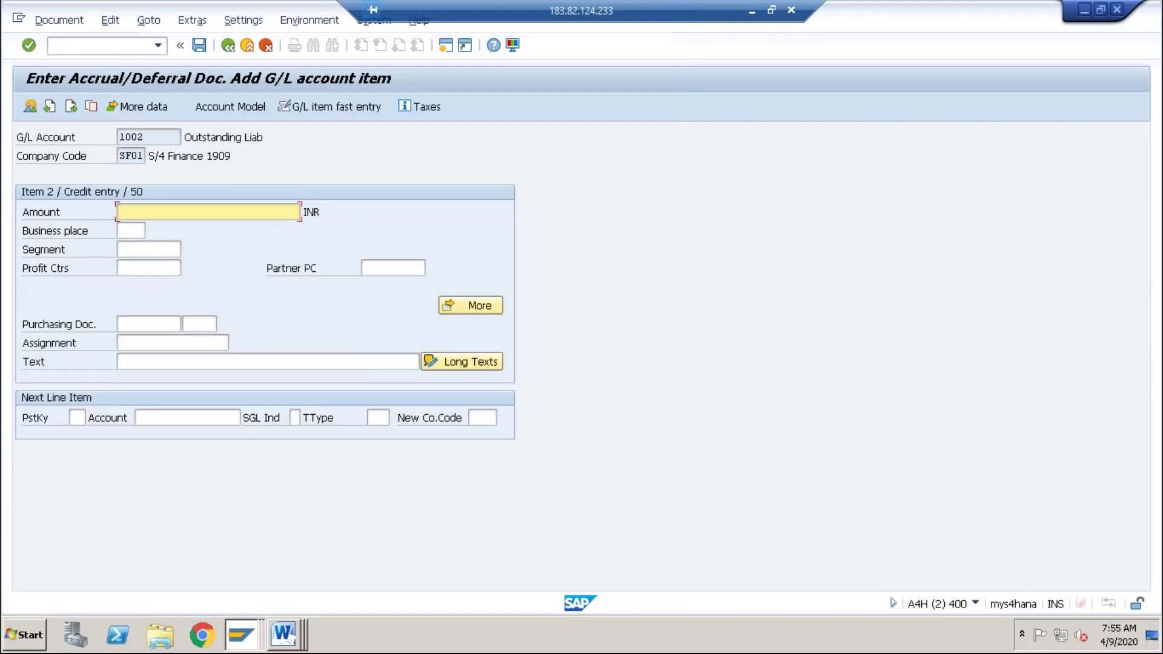
type("10000")
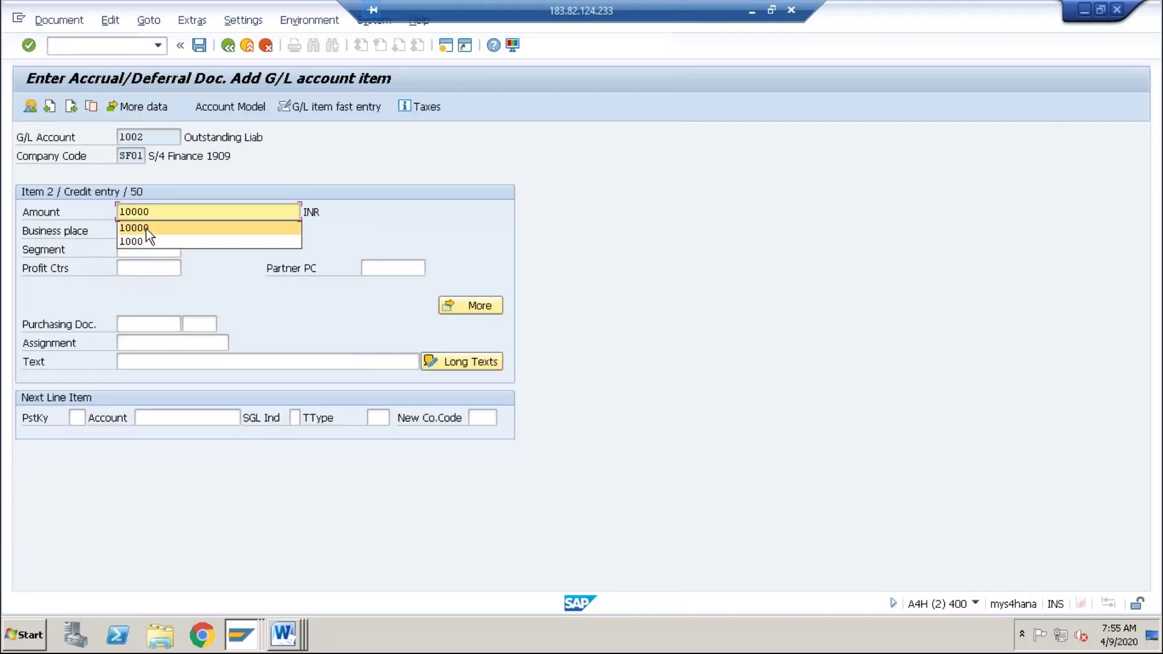
left_click(146, 228)
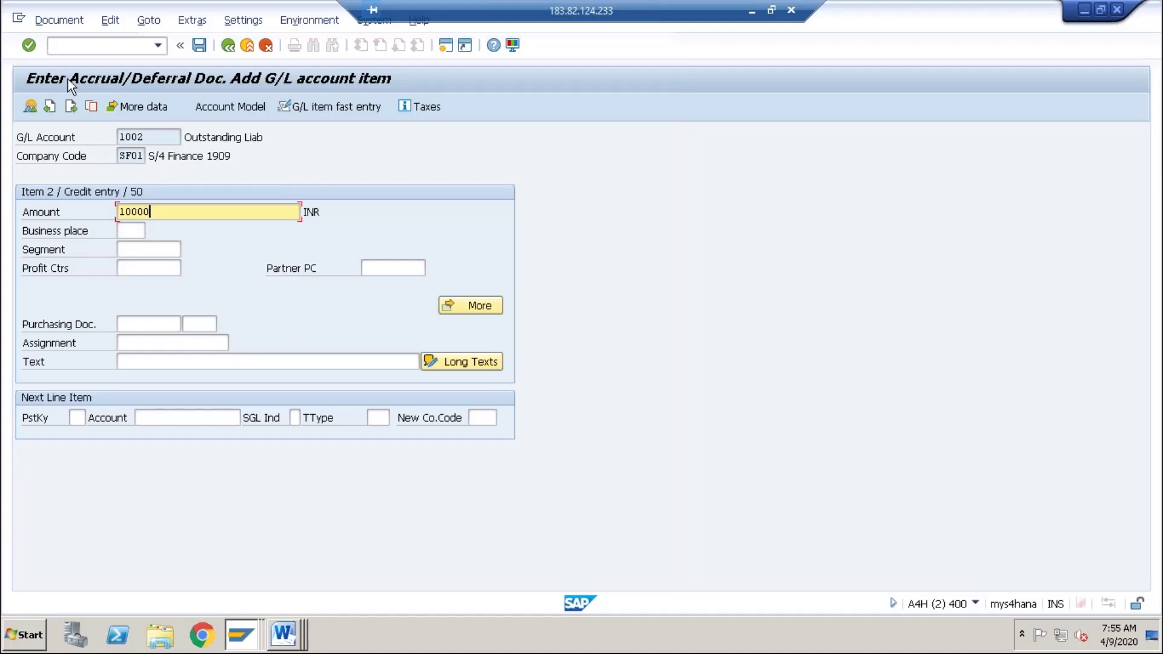
left_click(58, 21)
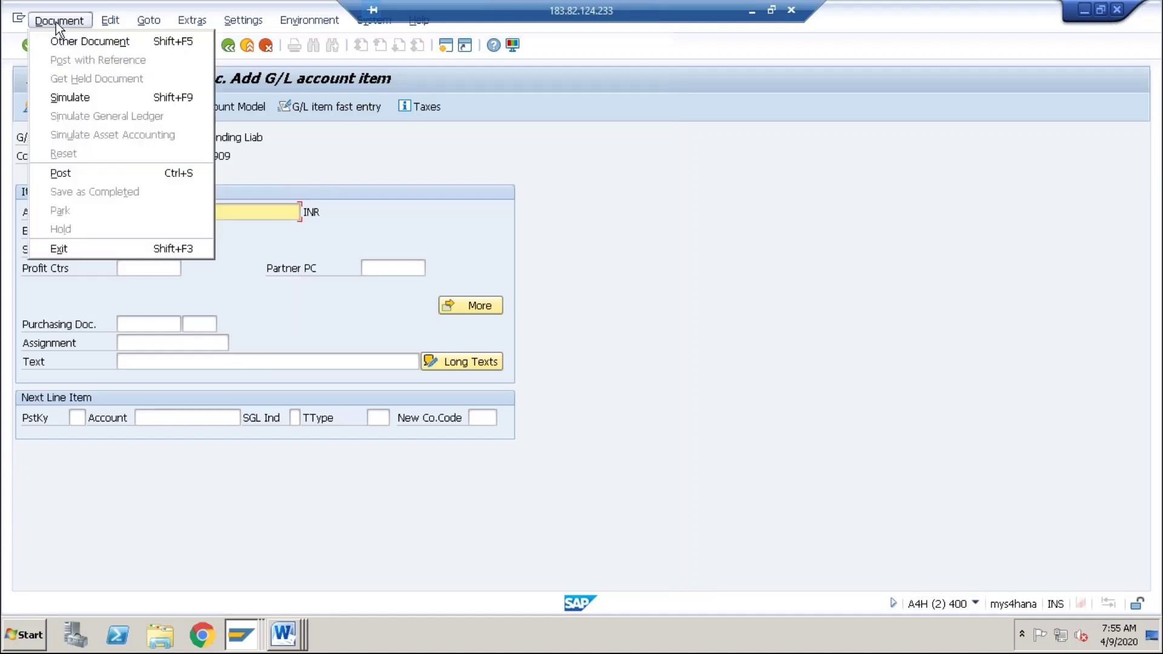
left_click(72, 97)
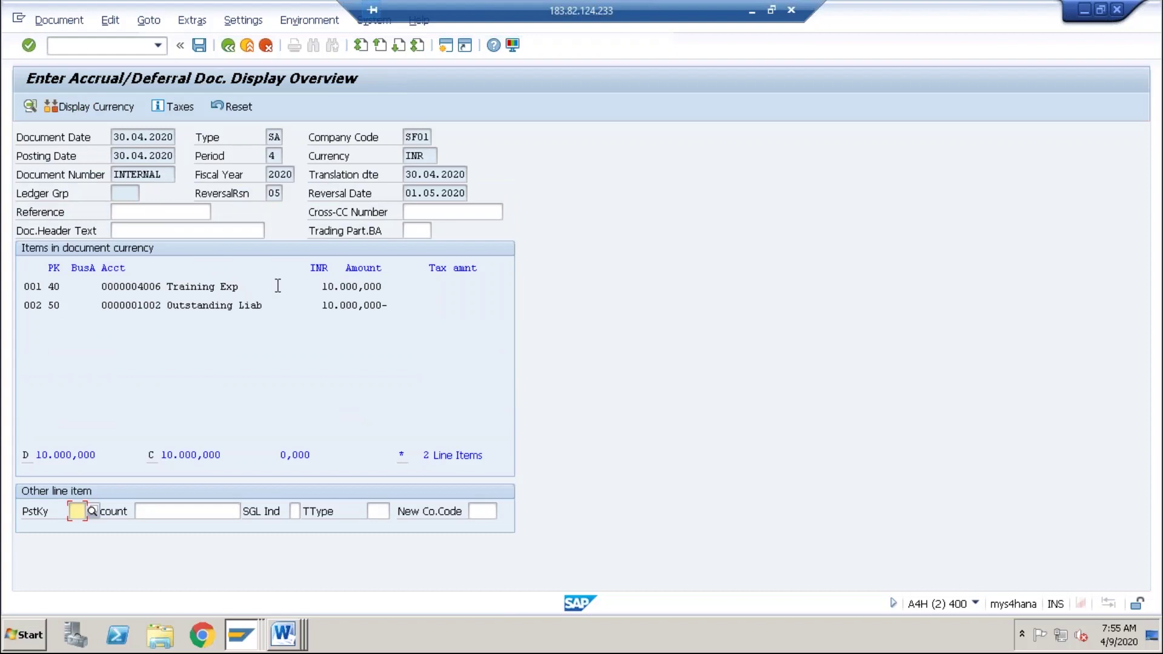
Review the document date and the Training Exp and Outstanding Liab line items in the overview
left_click(149, 138)
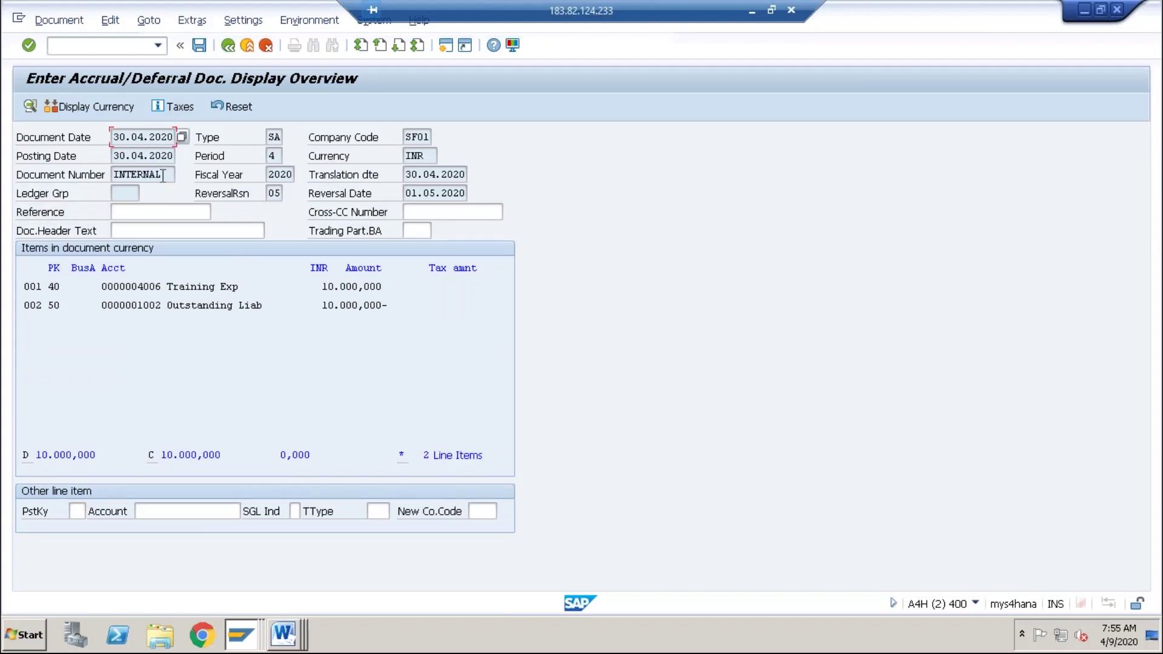
left_click(176, 287)
left_click_drag(168, 288, 240, 287)
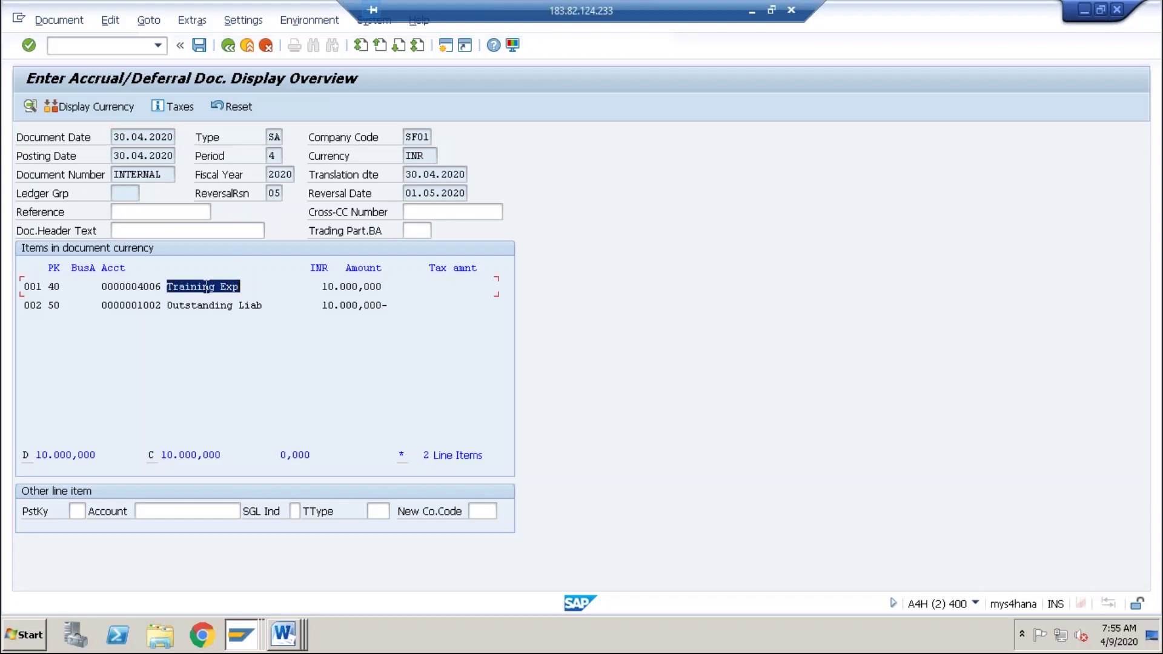
left_click_drag(322, 286, 386, 285)
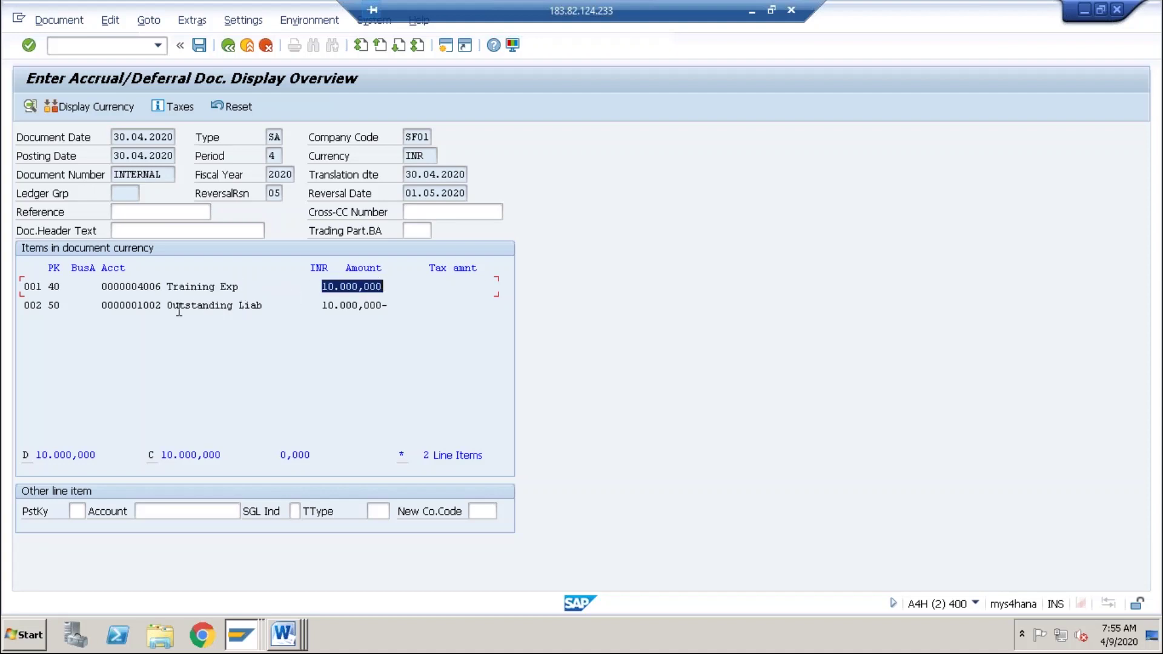
left_click_drag(168, 307, 265, 308)
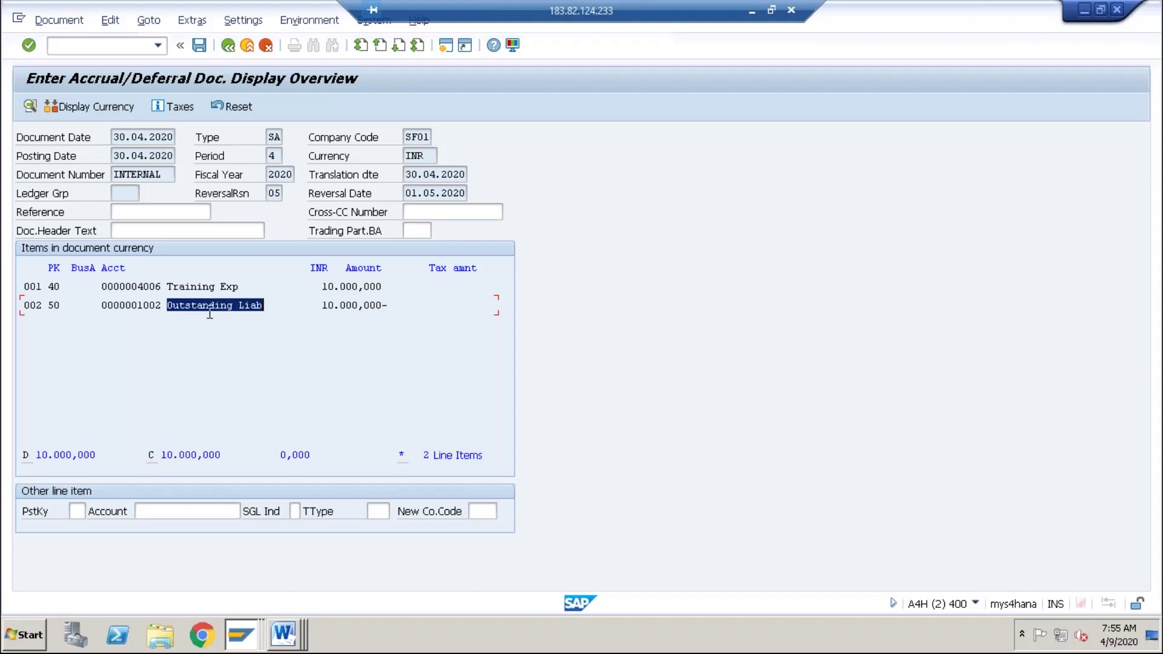
left_click(228, 305)
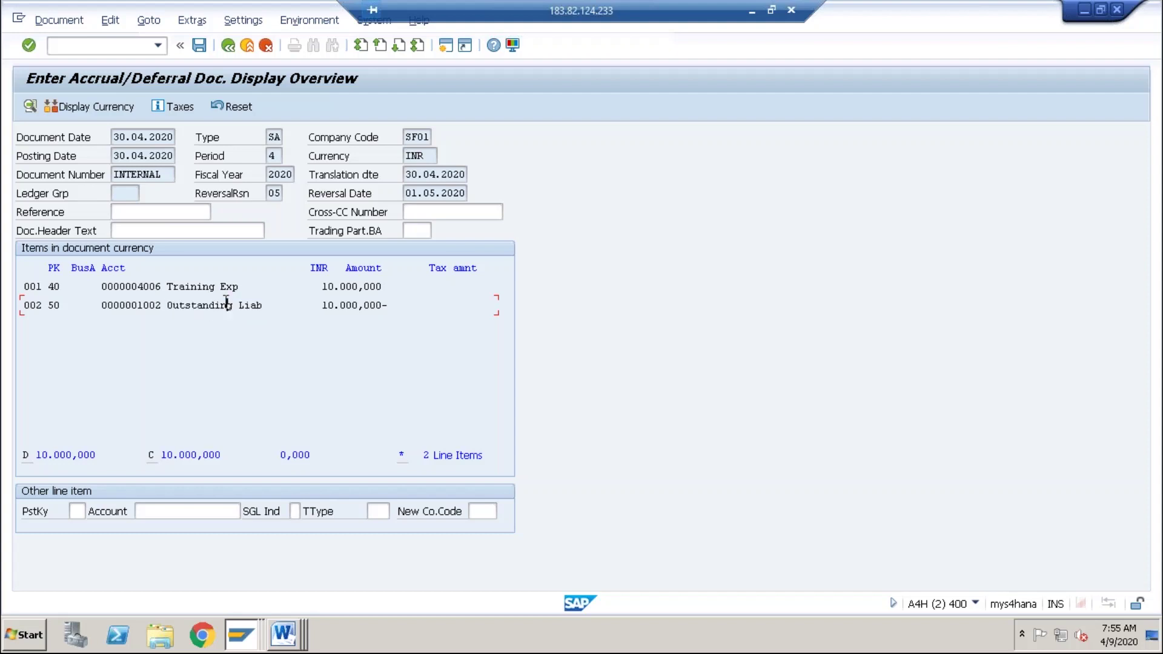
left_click_drag(262, 305, 169, 310)
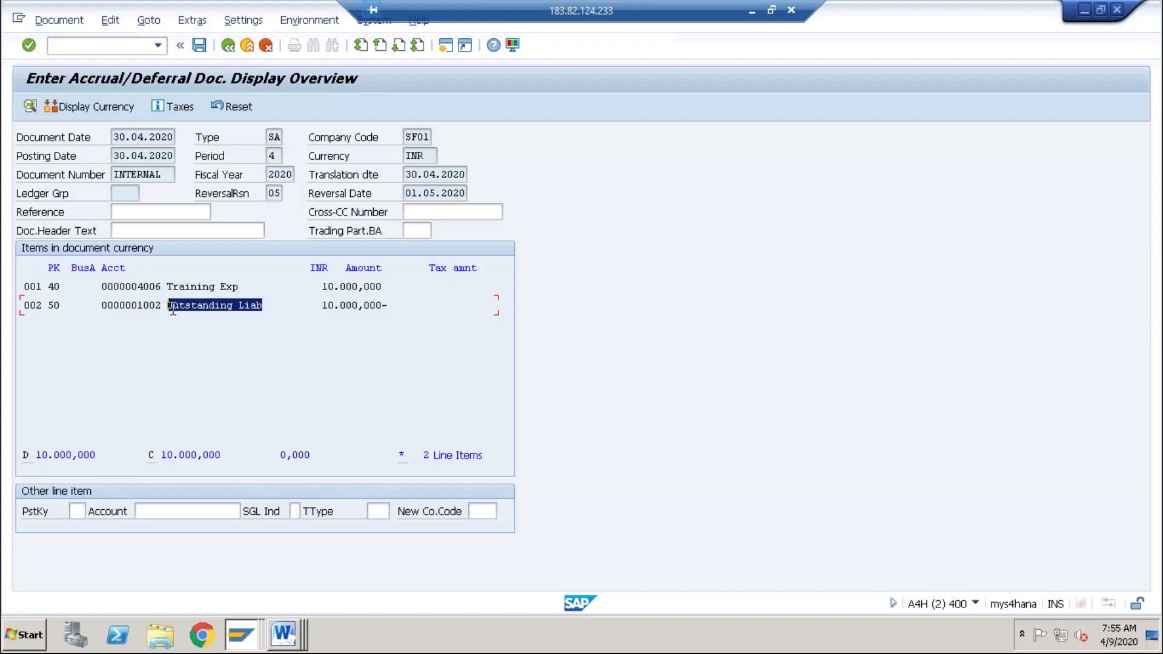
Confirm reversal reason 05 and reversal date 01.05.2020, then post the accrual document
double_click(273, 193)
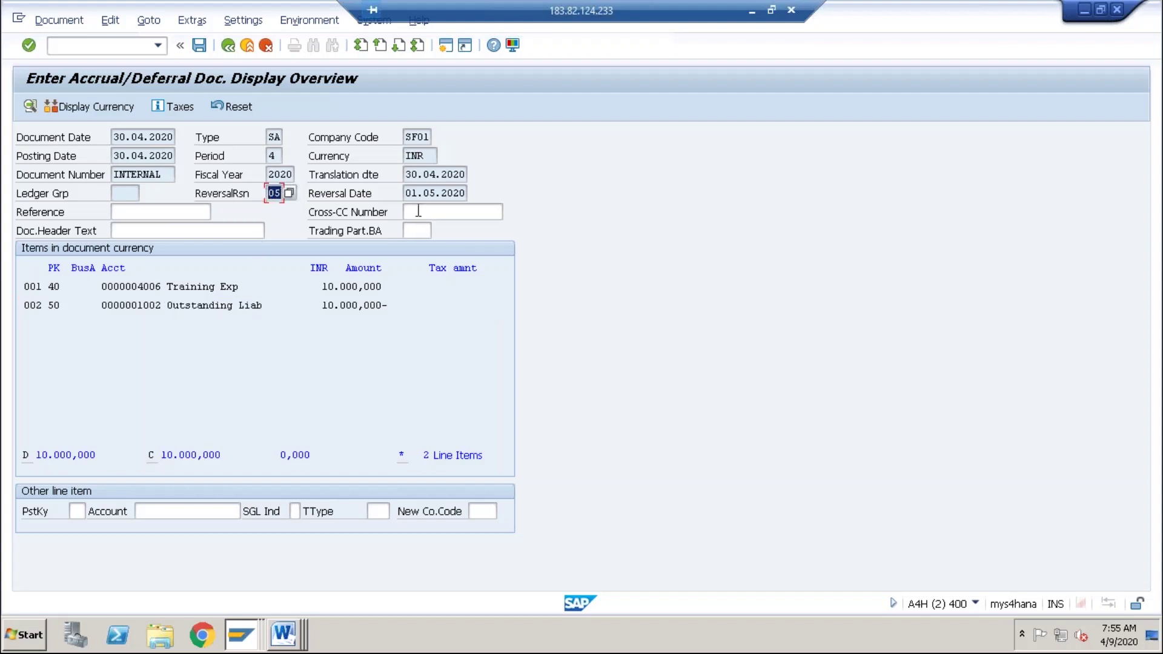
left_click_drag(405, 193, 467, 195)
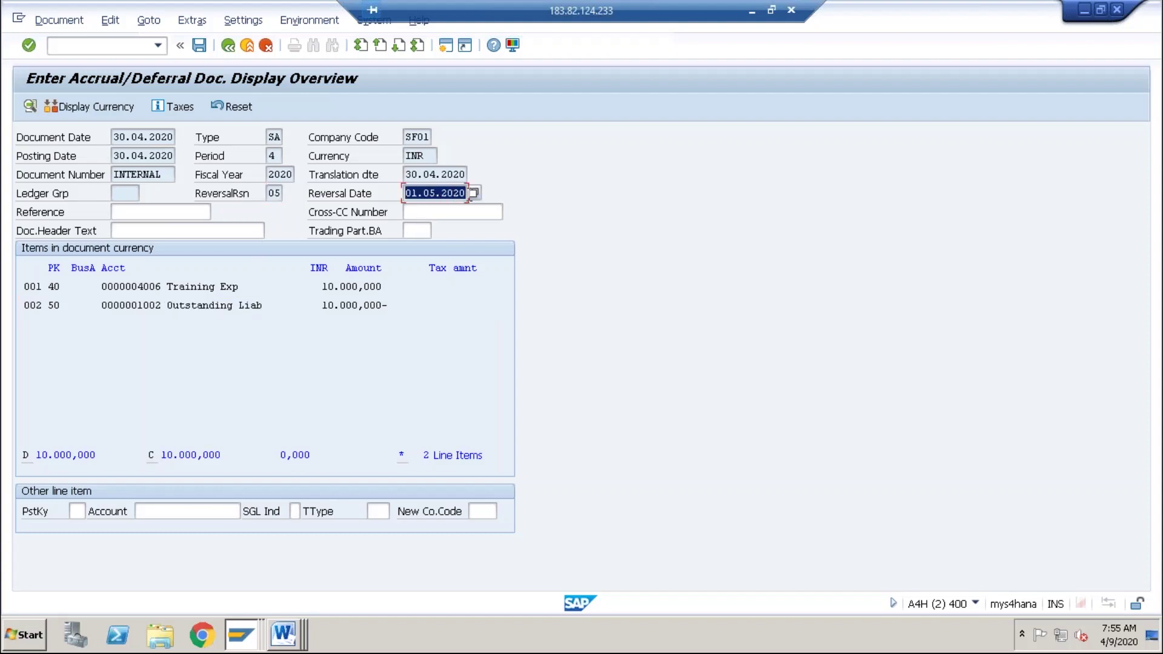
left_click(199, 47)
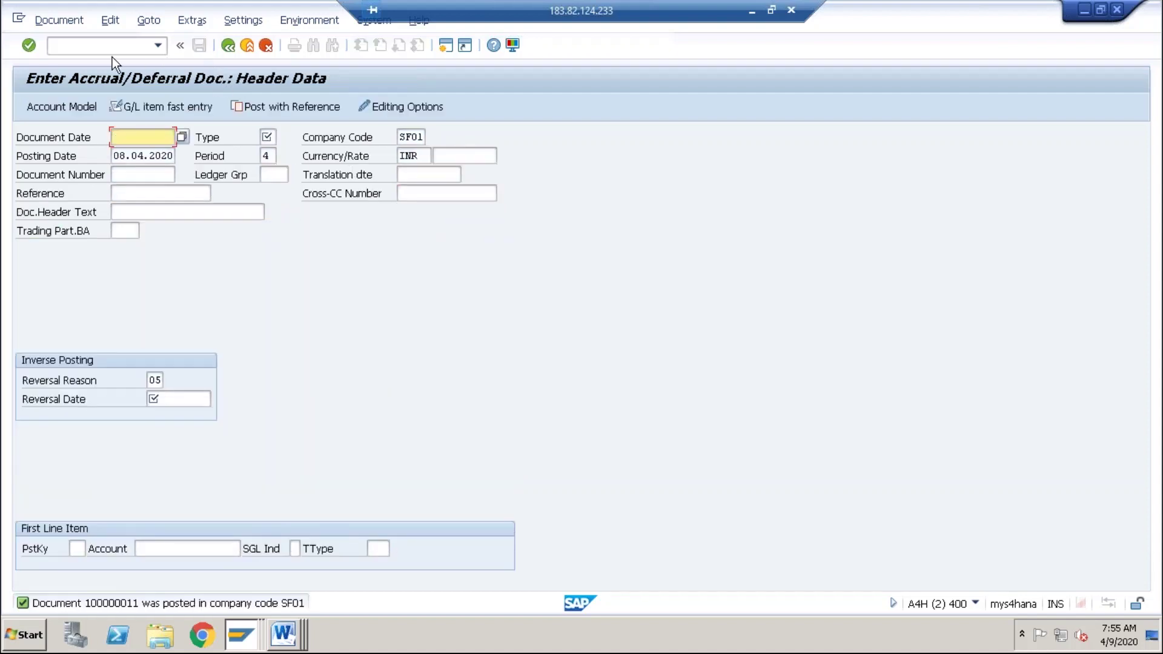
Display posted document 100000011 in the data entry view, then bring up the Word notes
left_click(55, 23)
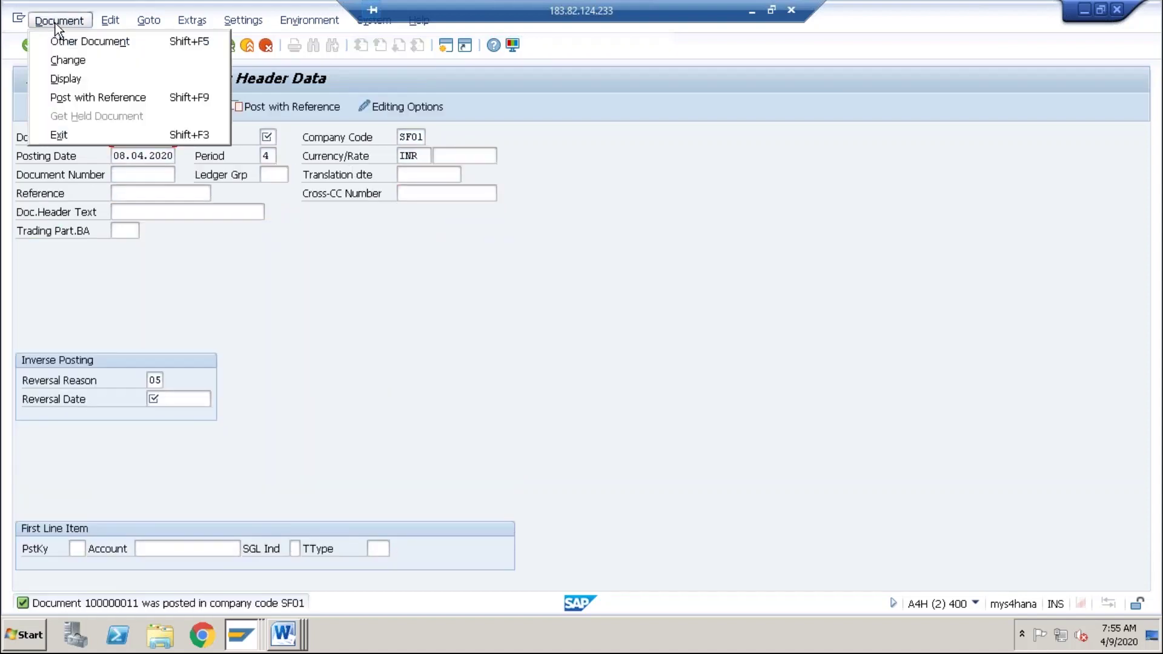
left_click(67, 80)
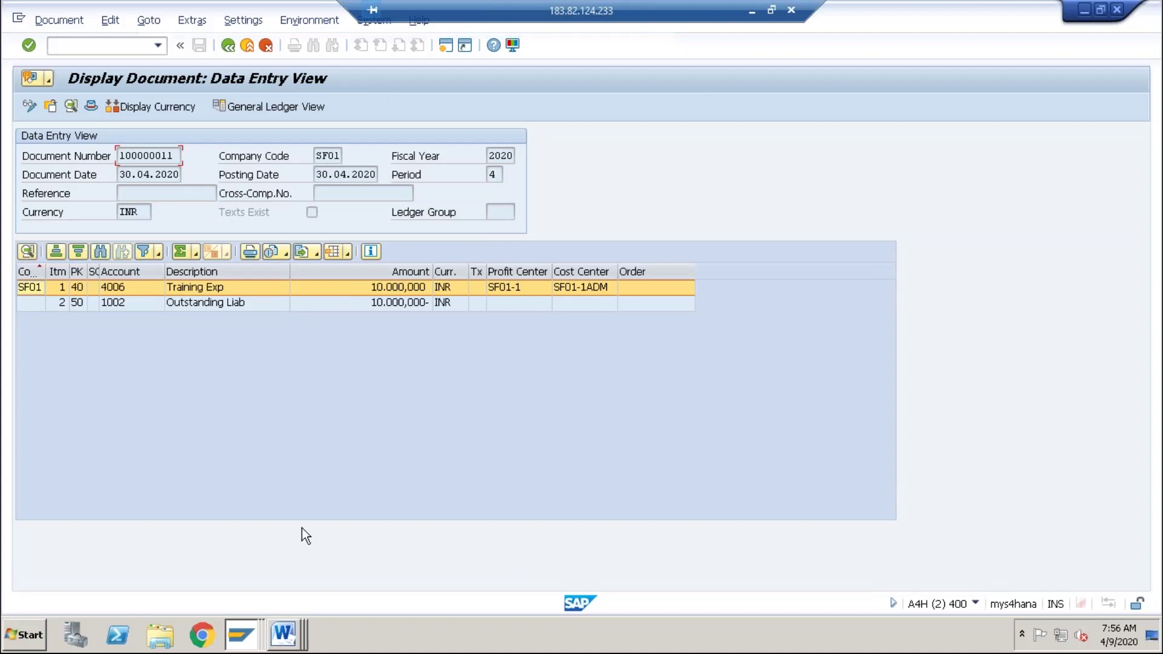
left_click(296, 636)
left_click(295, 598)
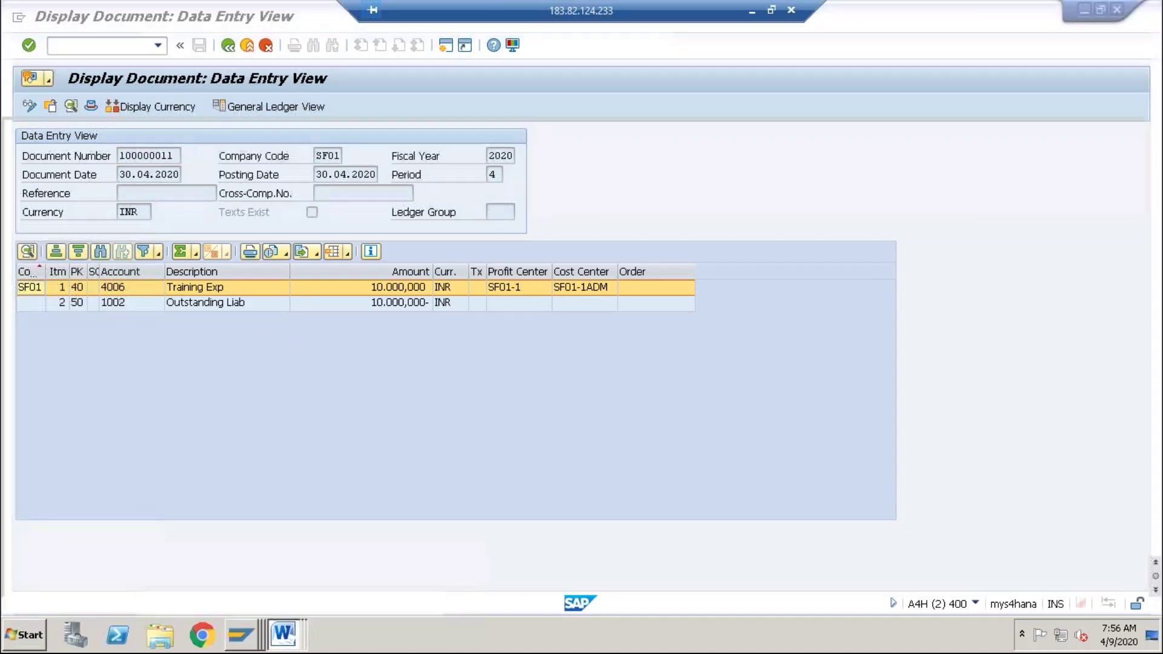
Check the Reversal on 1st of May (F.81) line in the notes, then return to SAP
left_click(418, 395)
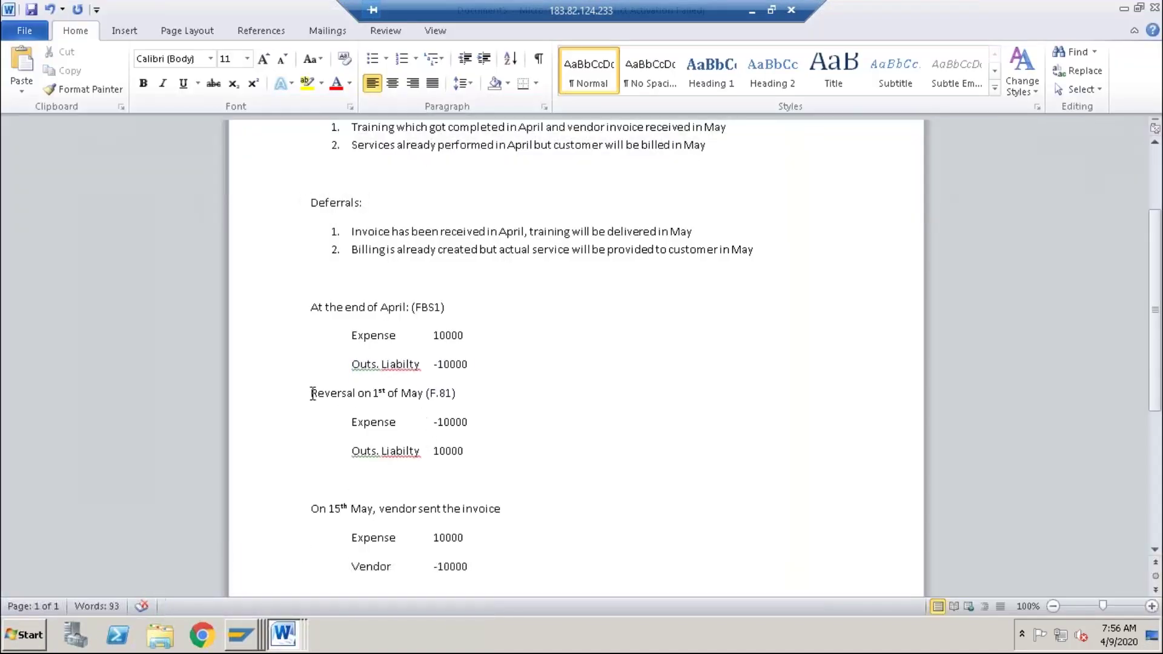
left_click_drag(311, 394, 463, 393)
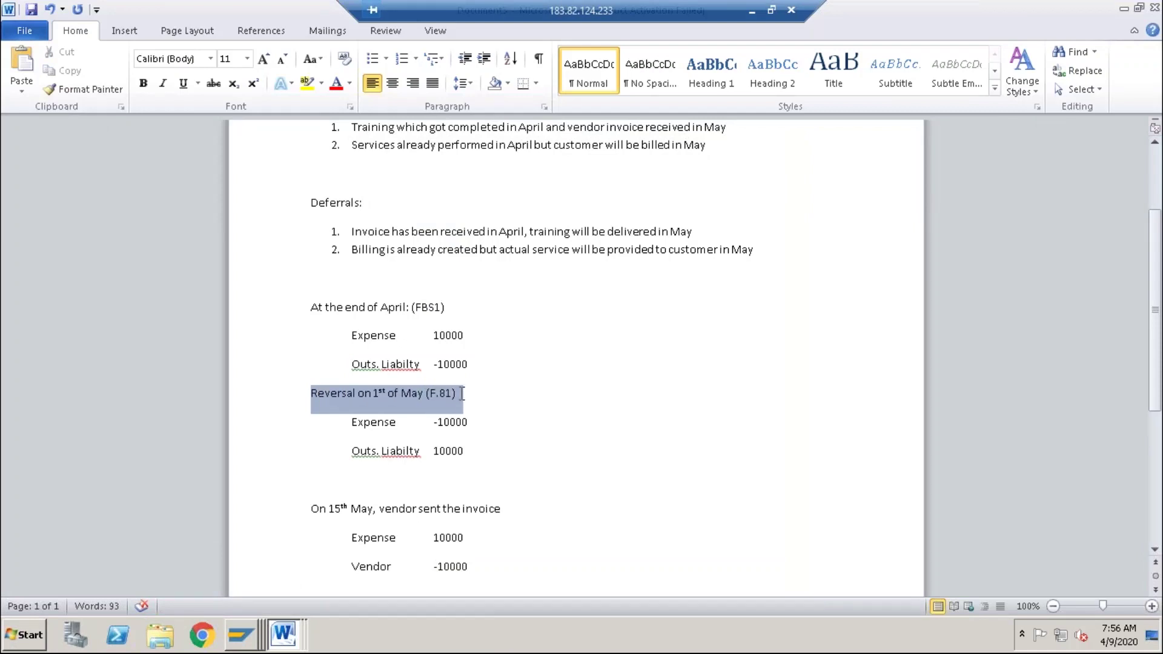
left_click(431, 395)
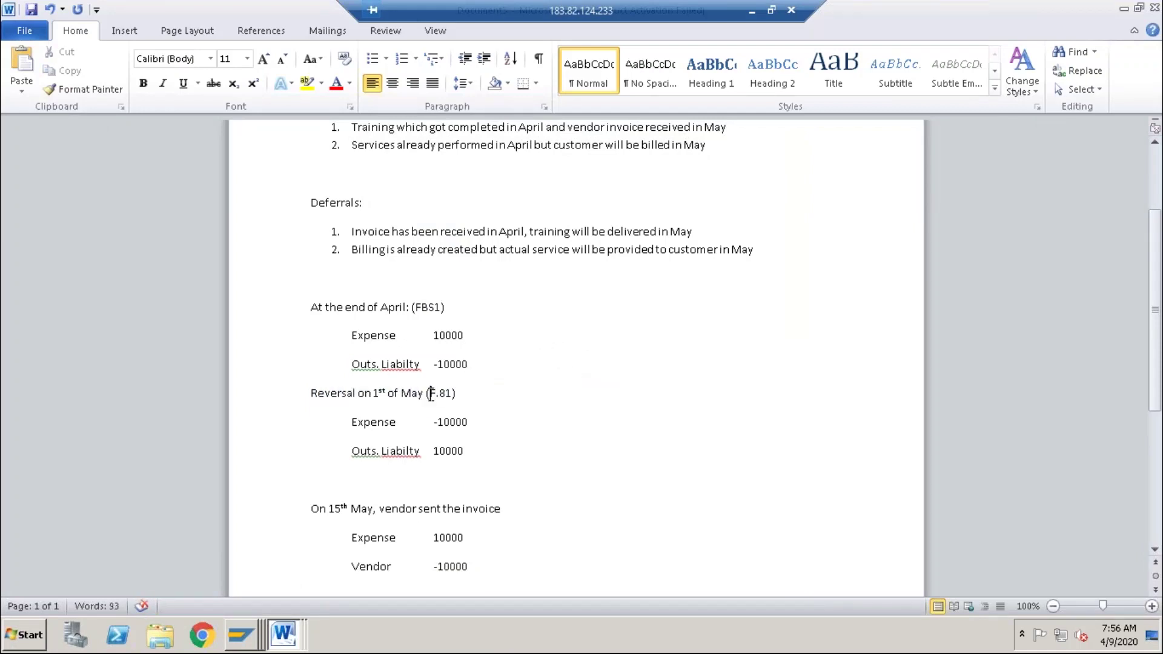
left_click_drag(431, 395, 451, 395)
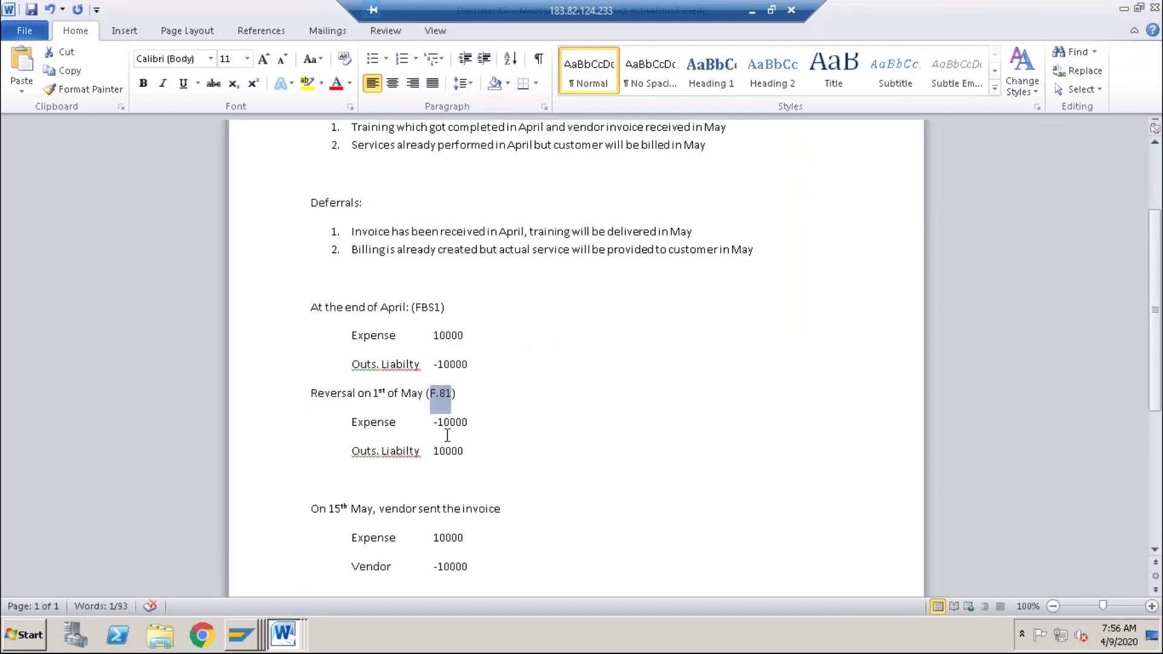
left_click(243, 634)
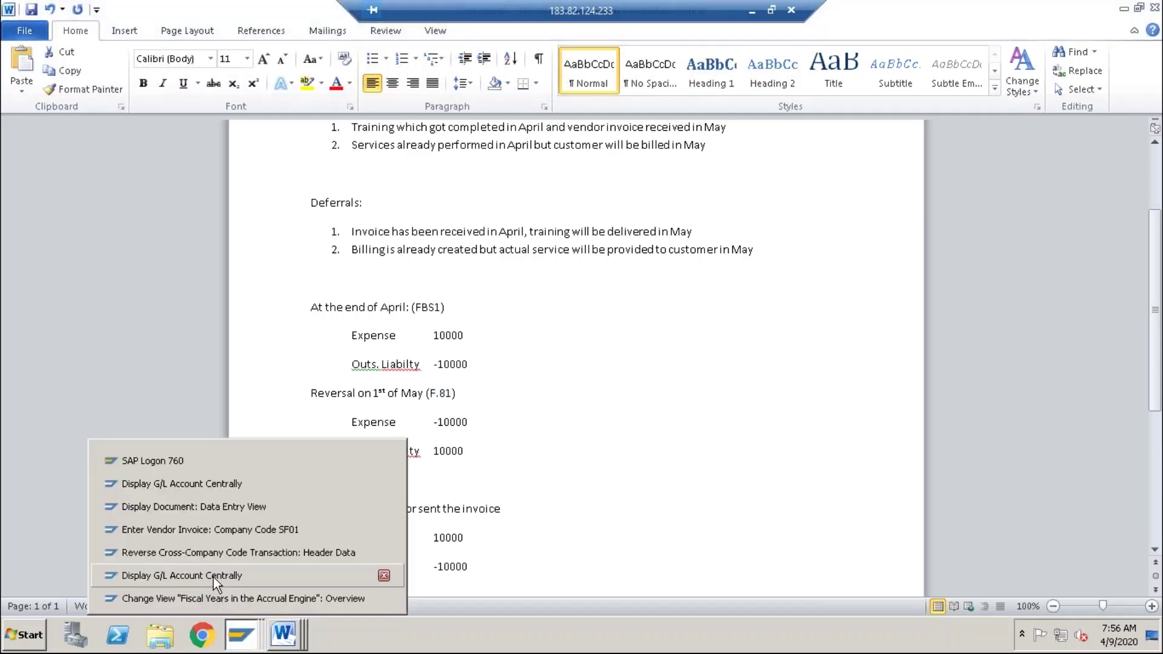
left_click(217, 598)
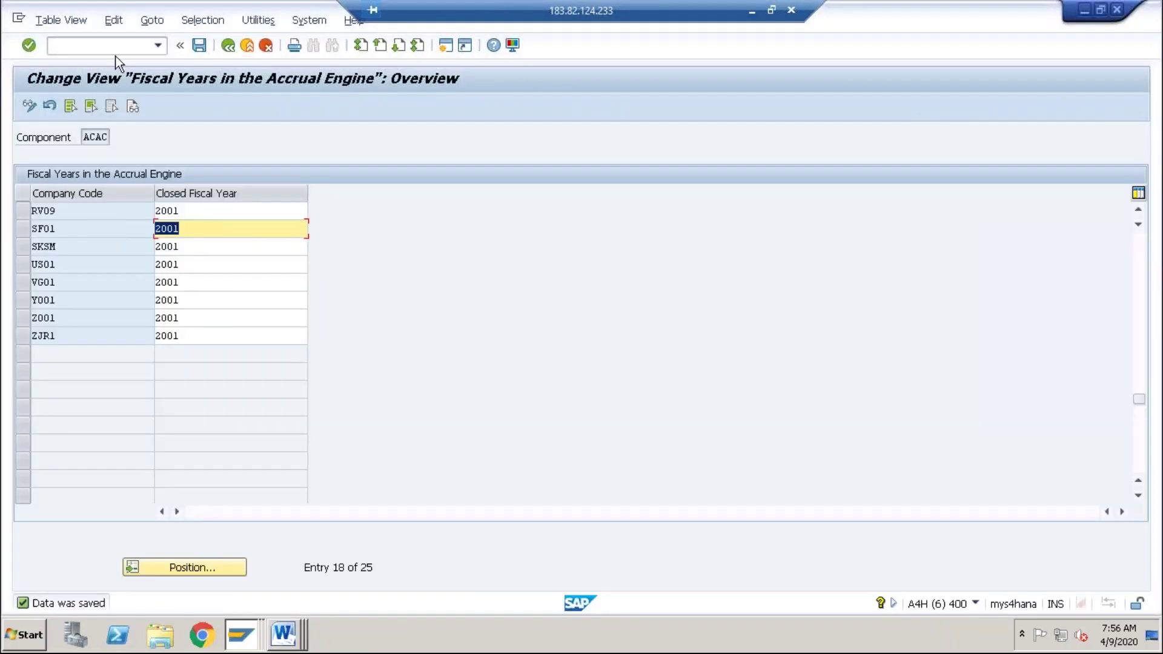
Start F.81 with /nf.81 and execute a test run for company code sf01
left_click(115, 46)
type("/n")
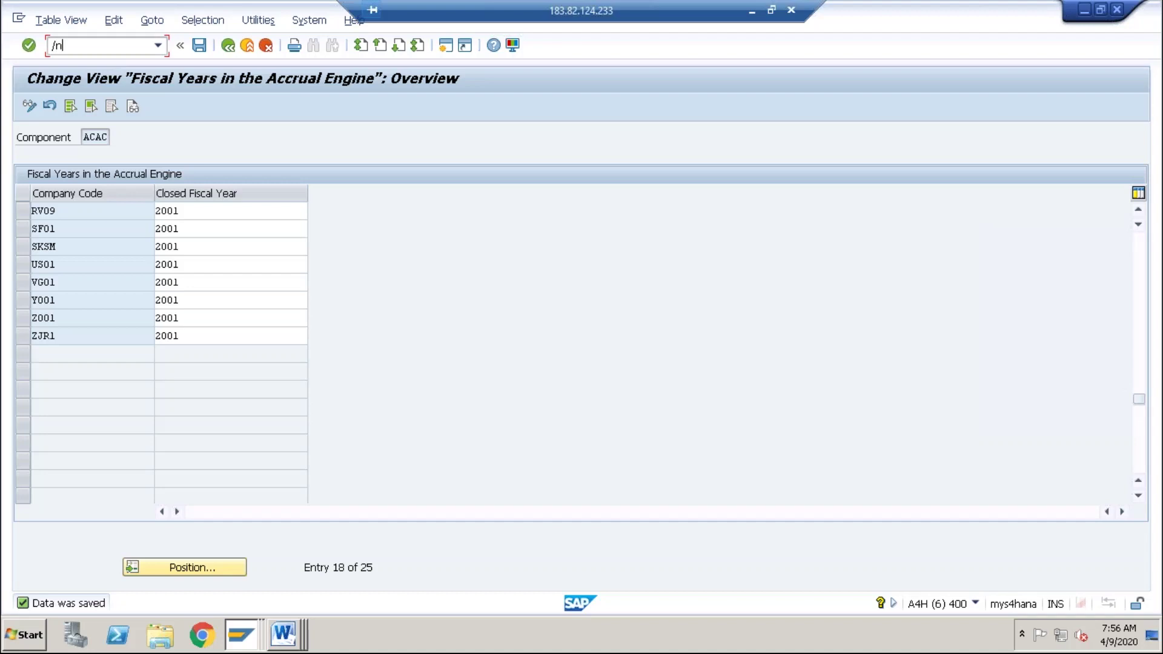
type("f.81")
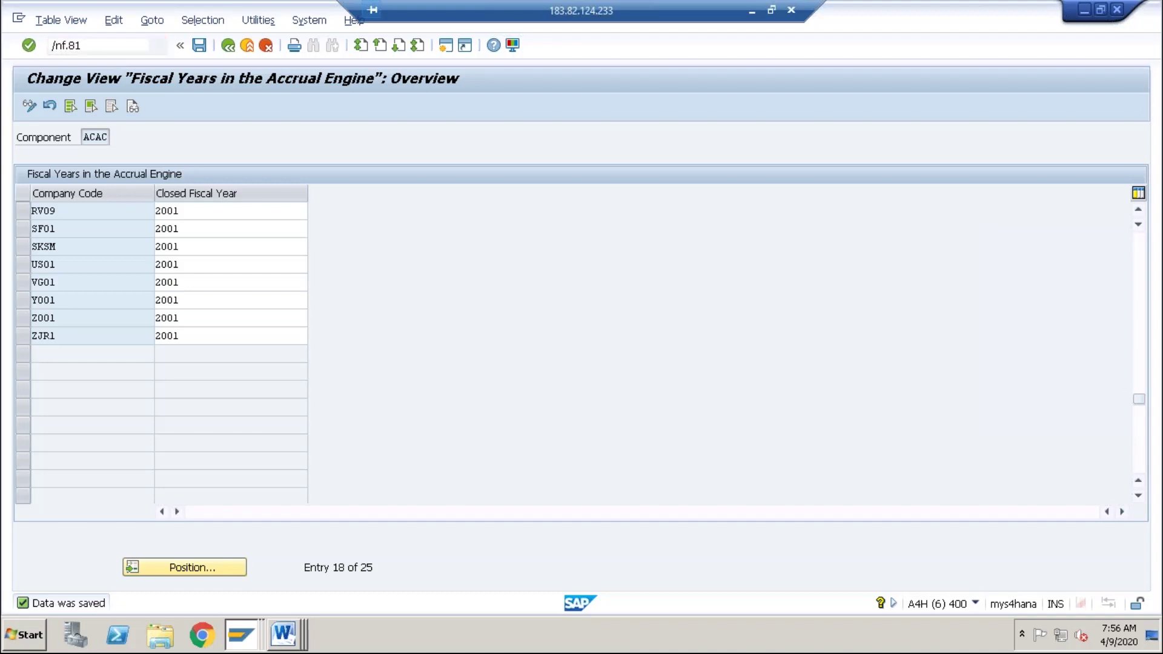
key("Return")
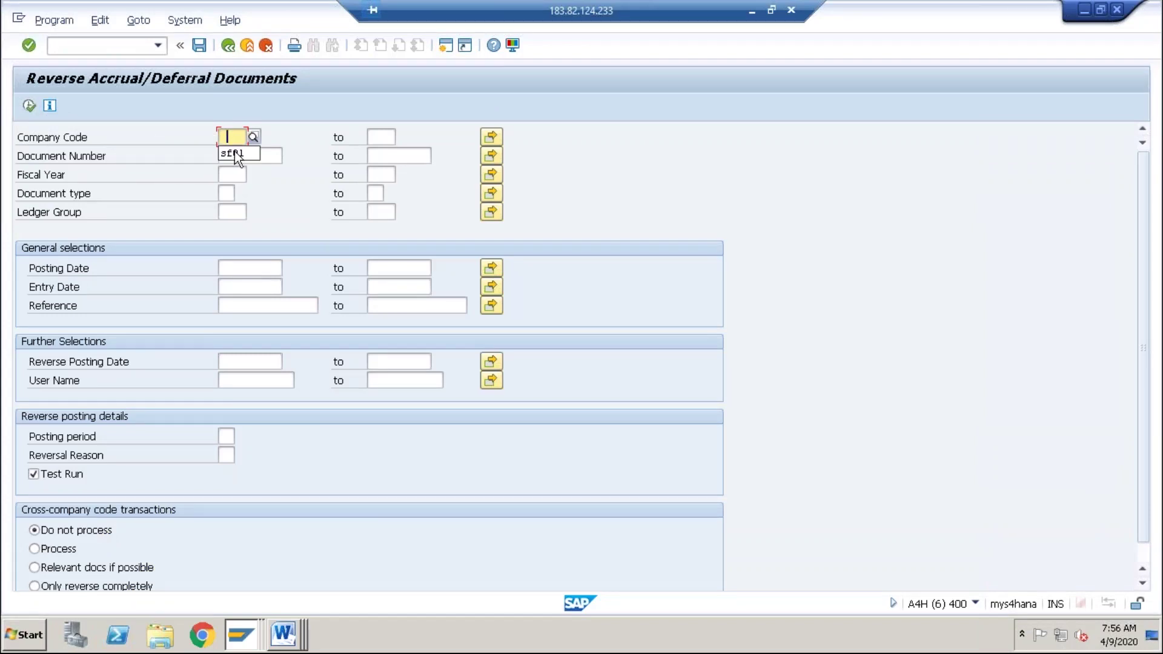
left_click(233, 152)
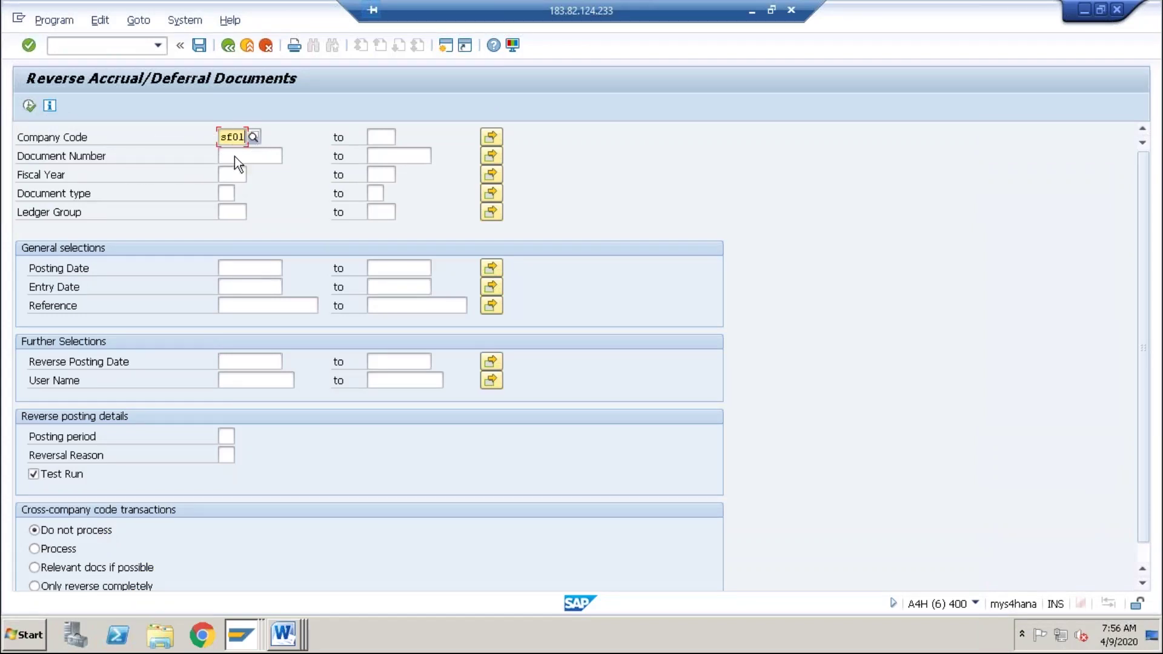
left_click(234, 156)
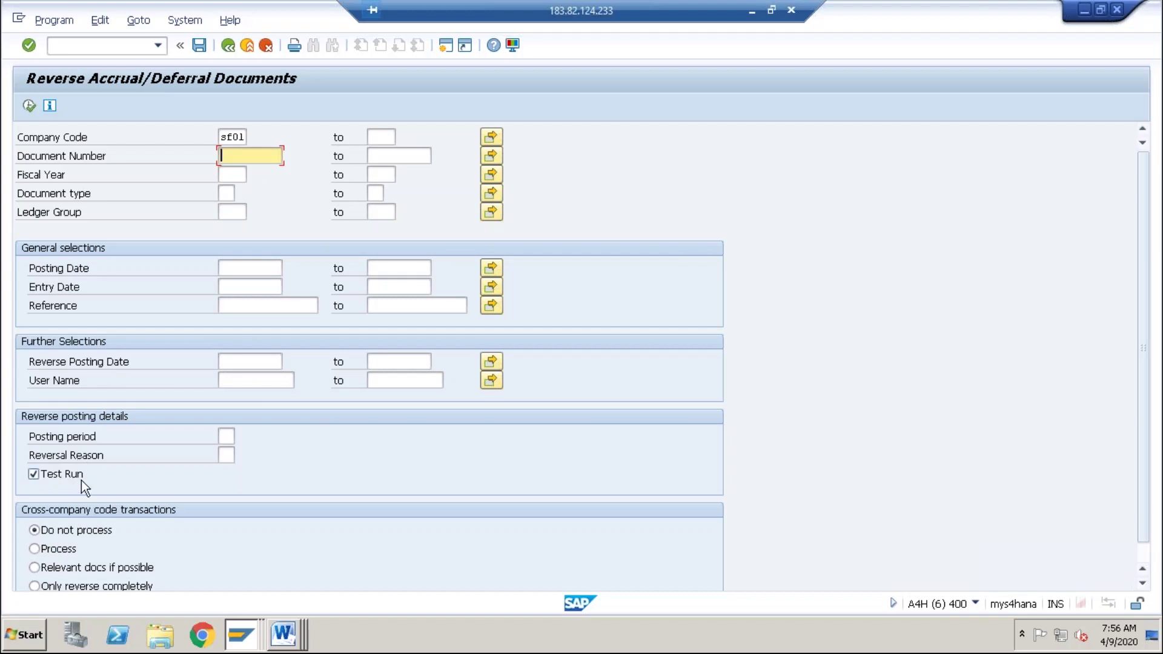
left_click(28, 101)
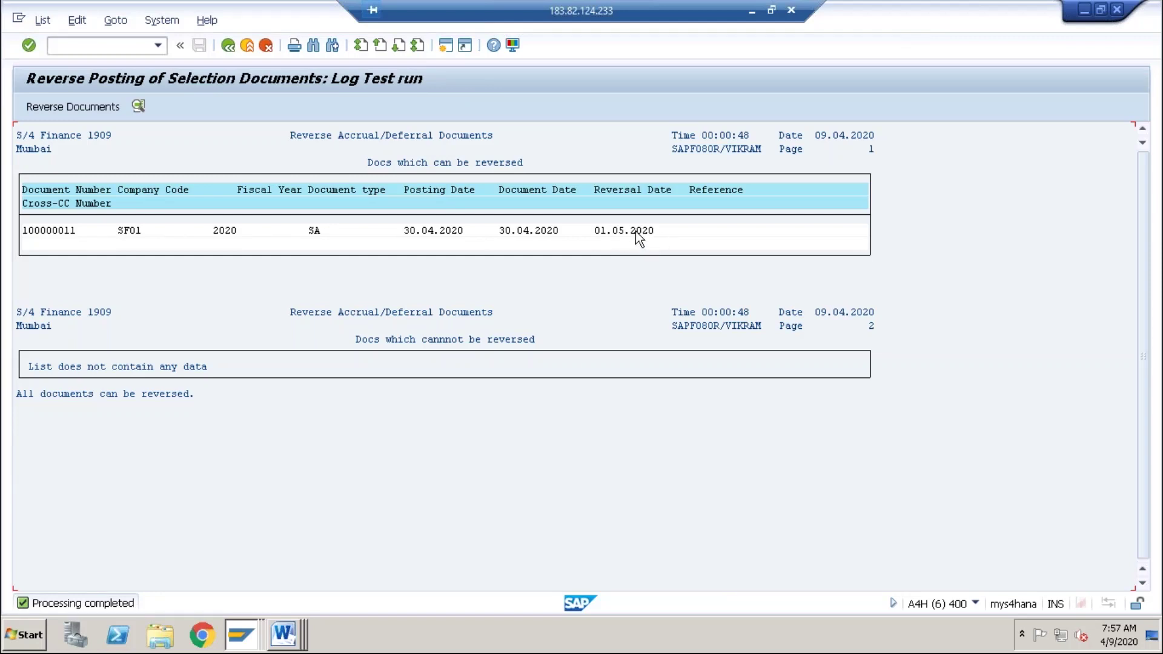
Rerun F.81 without Test Run, reversing document 100000011 into reversal document 100000012
left_click(228, 46)
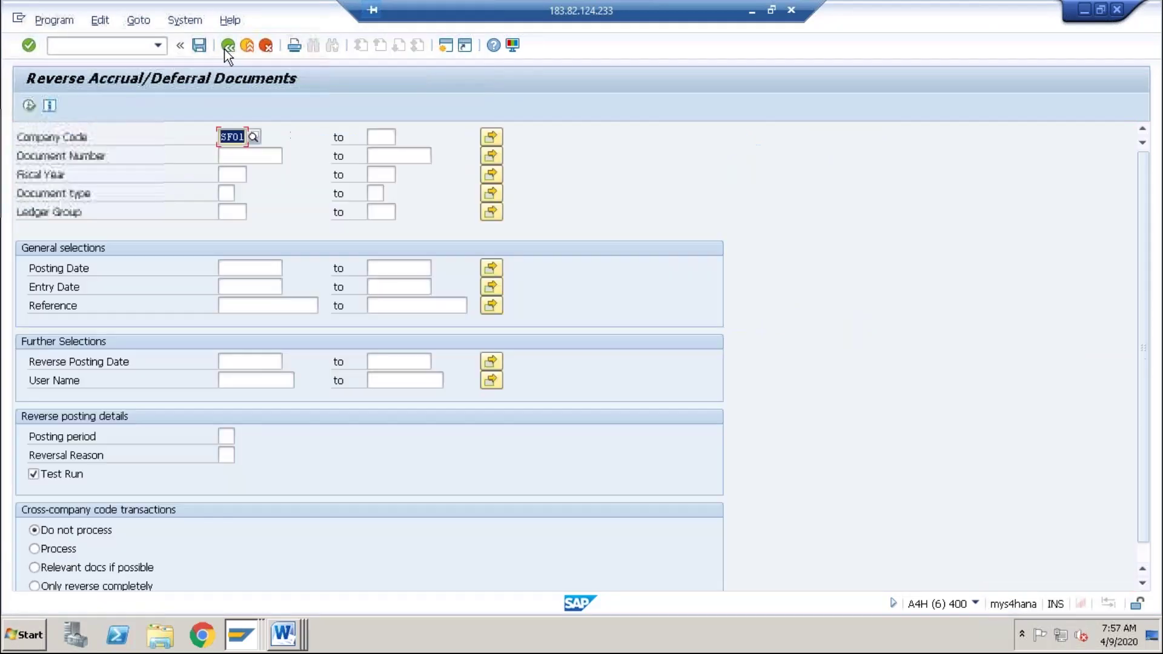
left_click(53, 474)
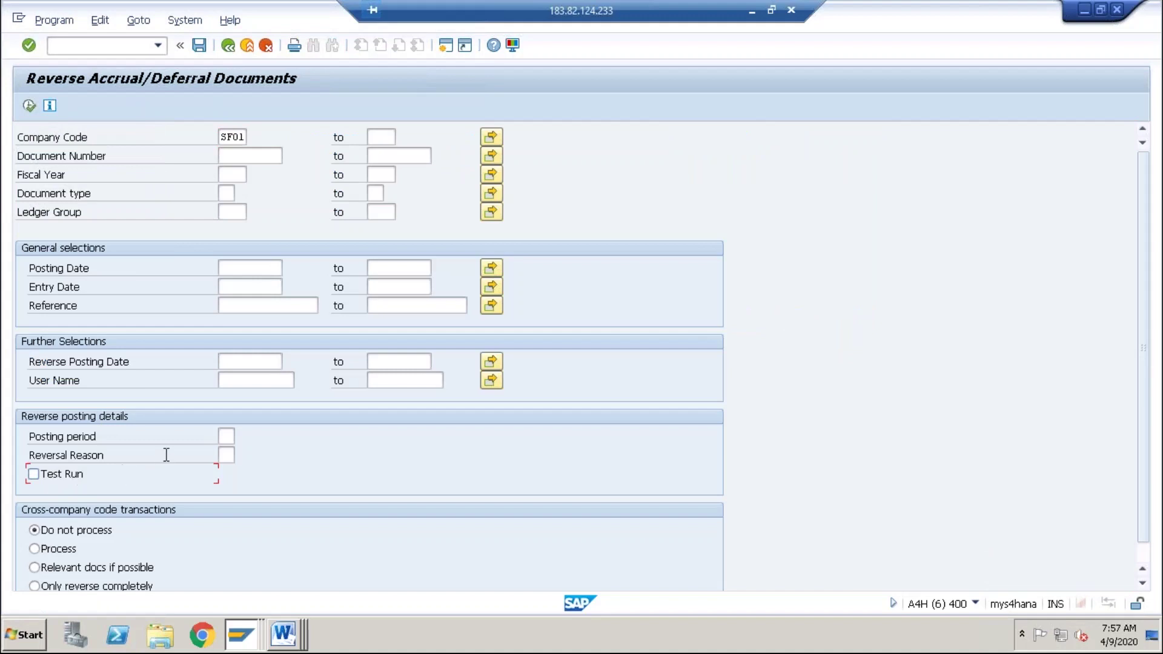
left_click(33, 107)
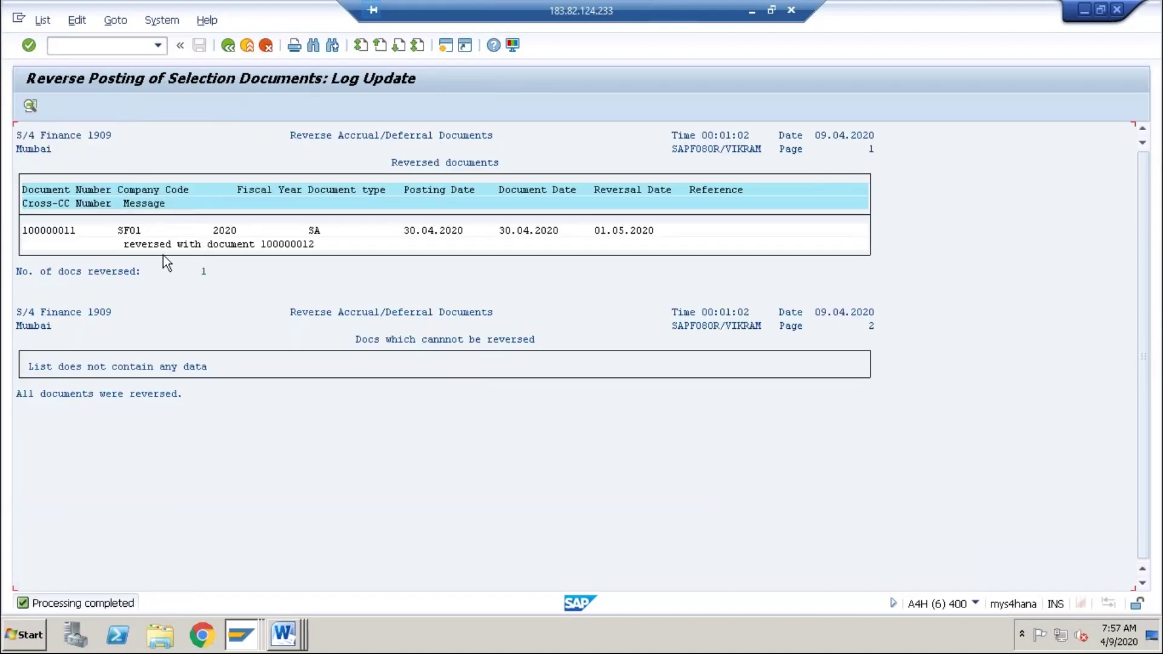
left_click(287, 244)
left_click(296, 636)
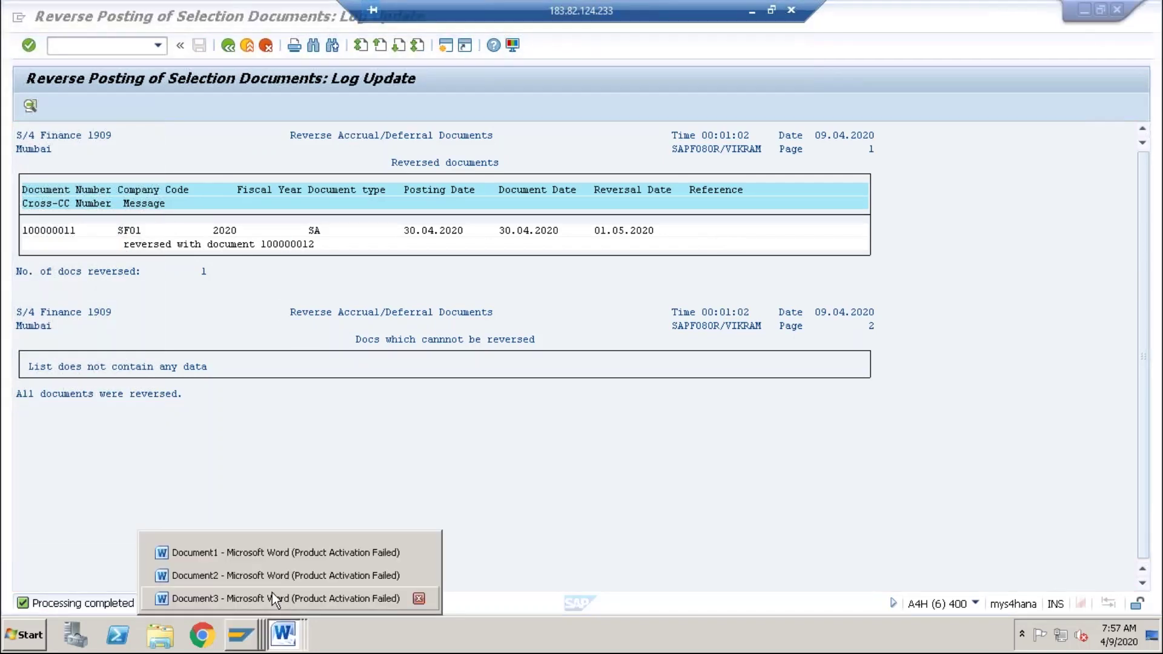
Bring back the Word notes and review the 1 May F.81 expense and liability reversal entries
left_click(271, 599)
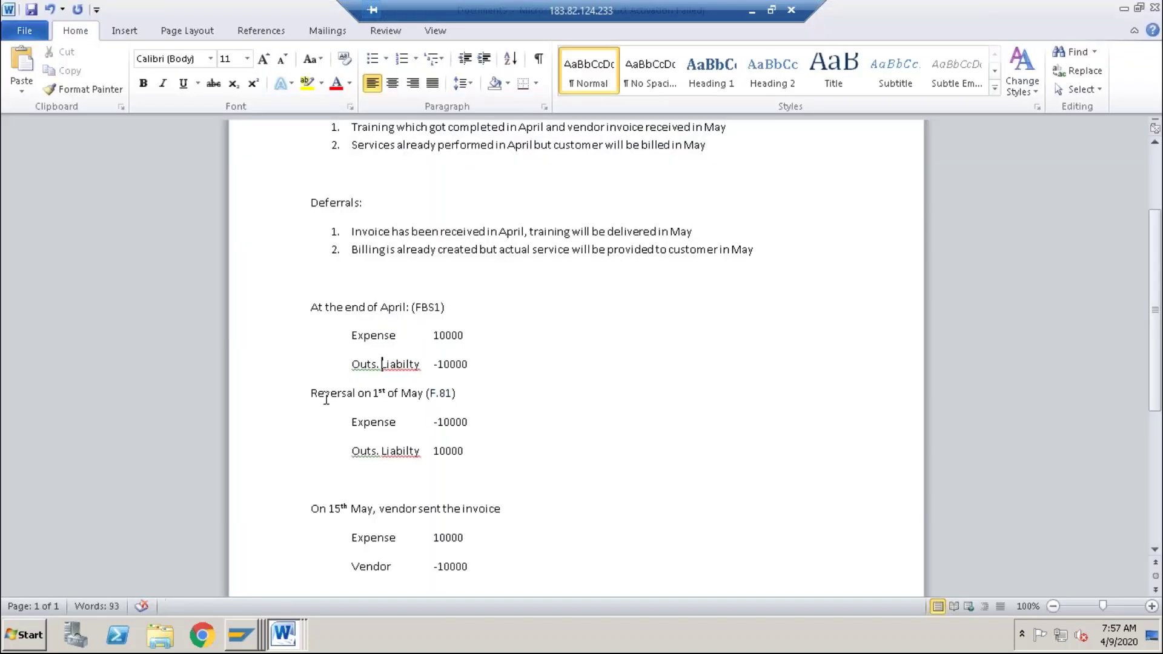
left_click_drag(311, 395, 473, 411)
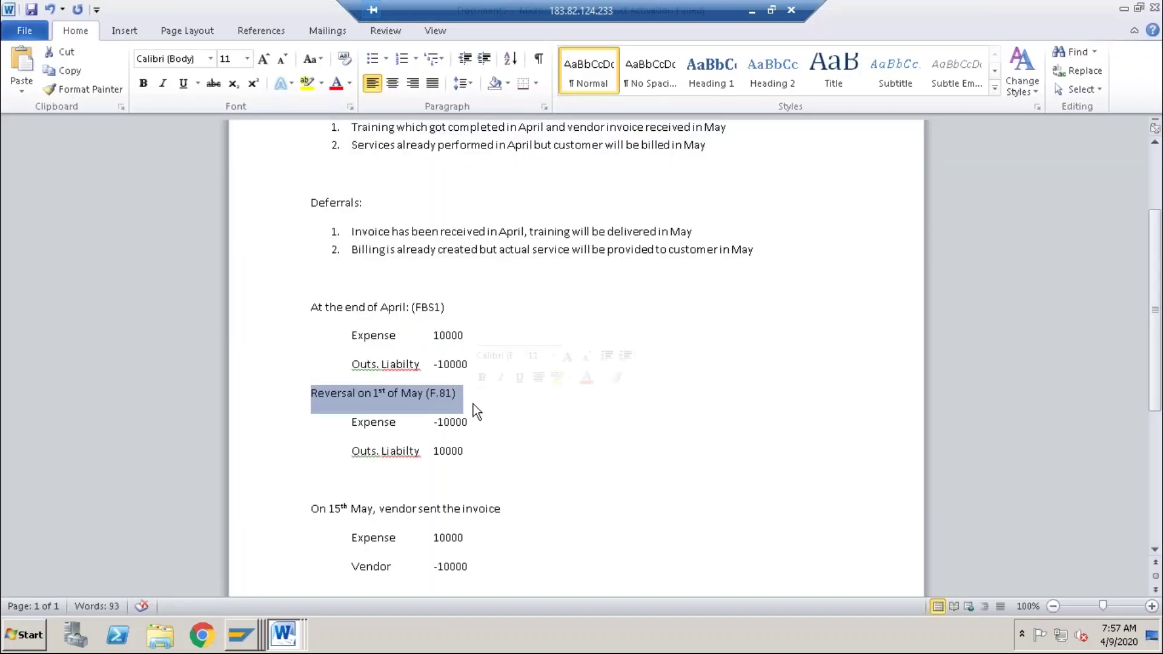
left_click(473, 418)
left_click(471, 456)
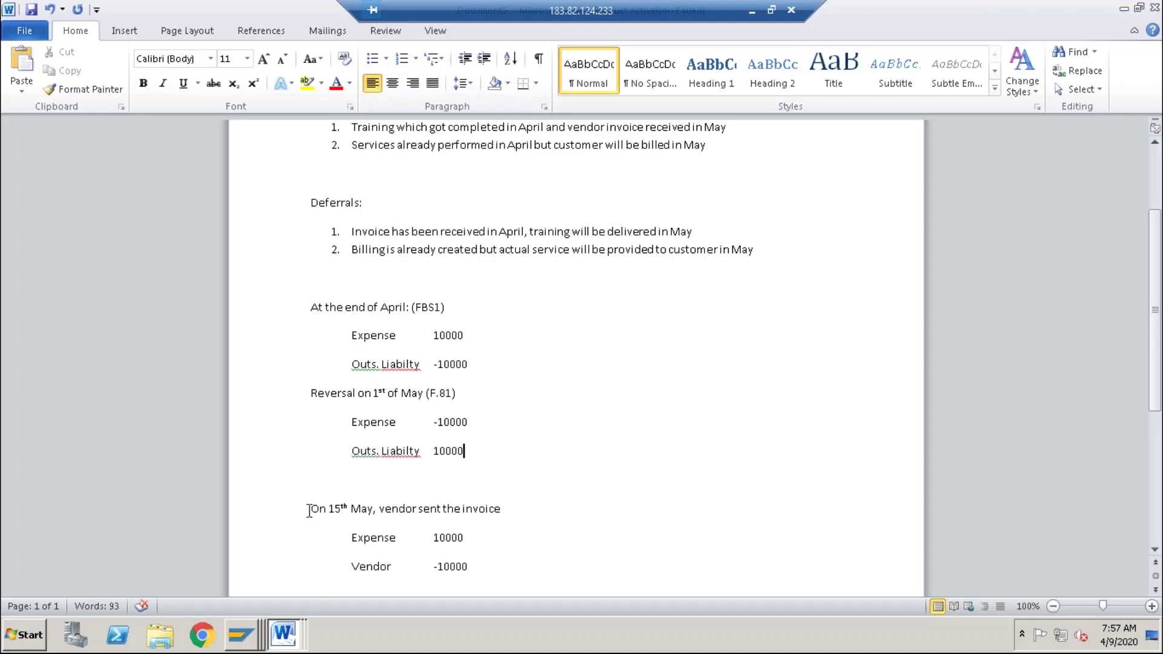